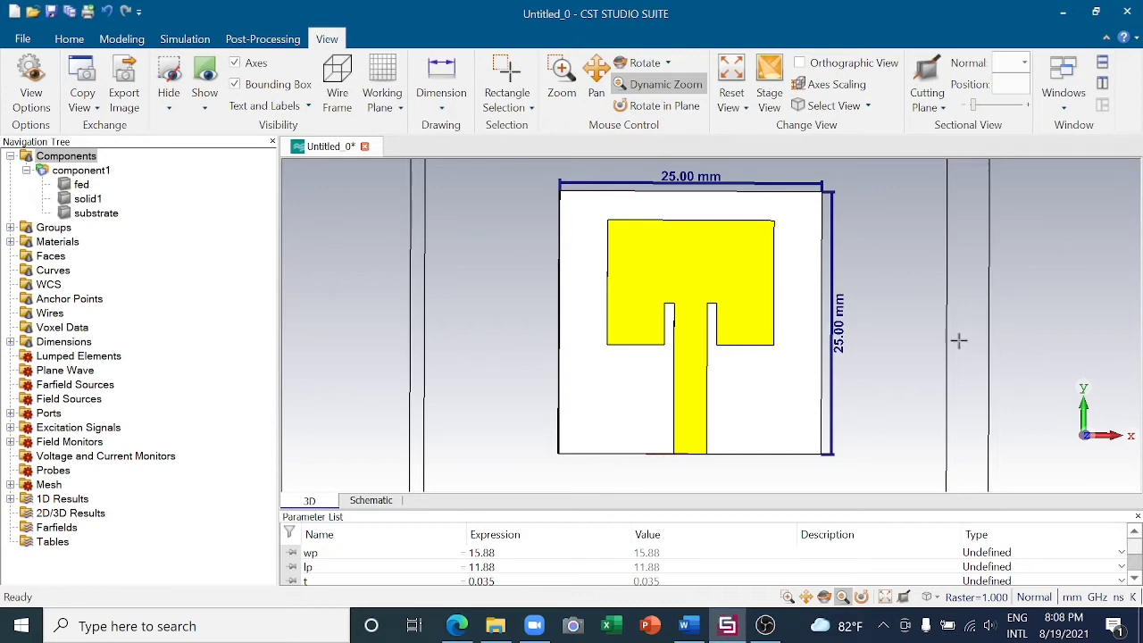
- Start a new project template in the MW & RF & Optical area and select the Antennas workflow
{"action": "left_click", "coordinate": [22, 39]}
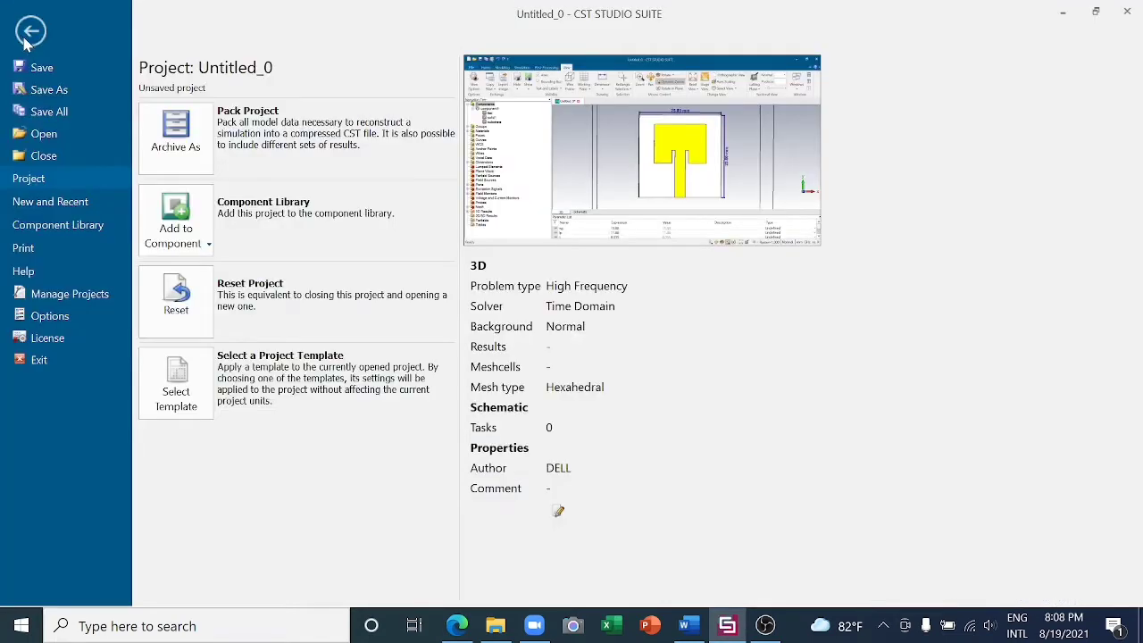
{"action": "left_click", "coordinate": [70, 211]}
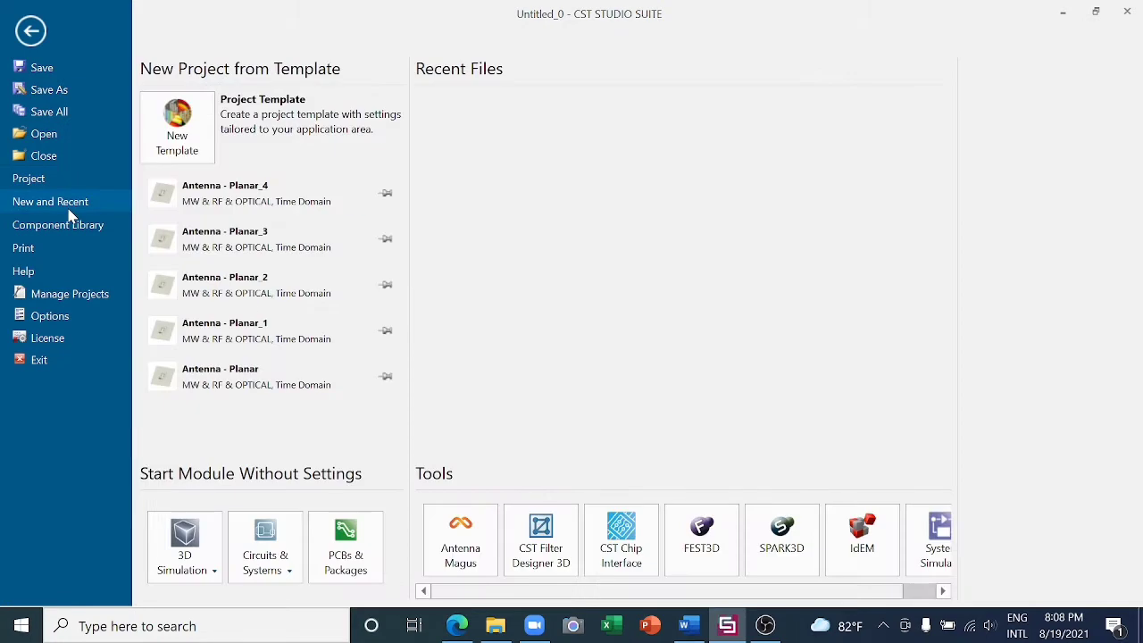
{"action": "left_click", "coordinate": [174, 125]}
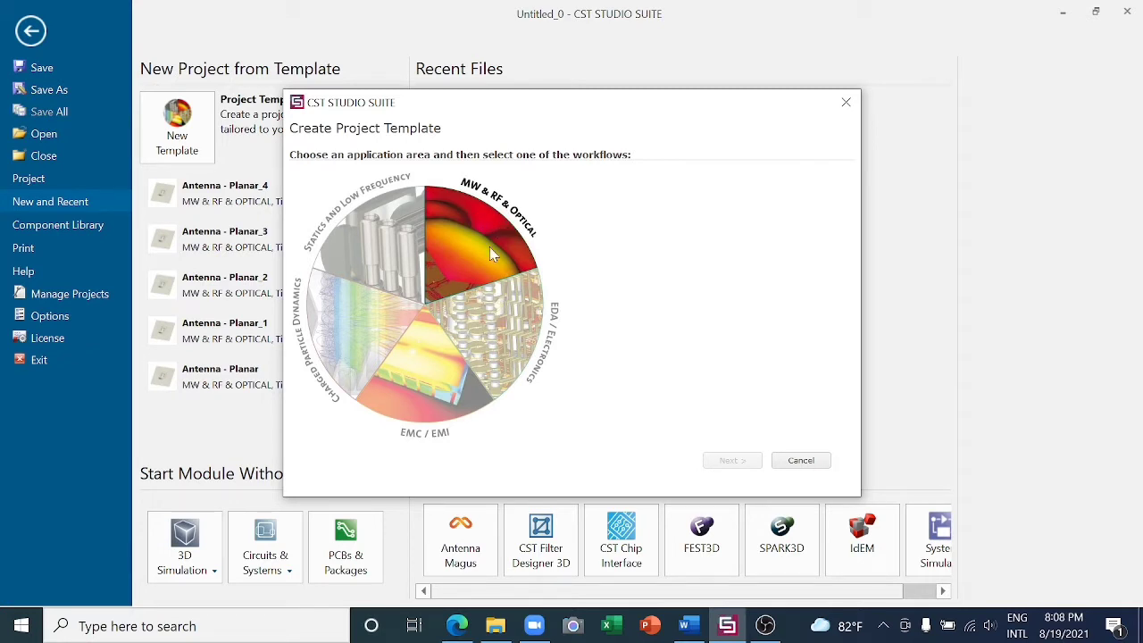
{"action": "left_click", "coordinate": [490, 254]}
{"action": "left_click", "coordinate": [650, 191]}
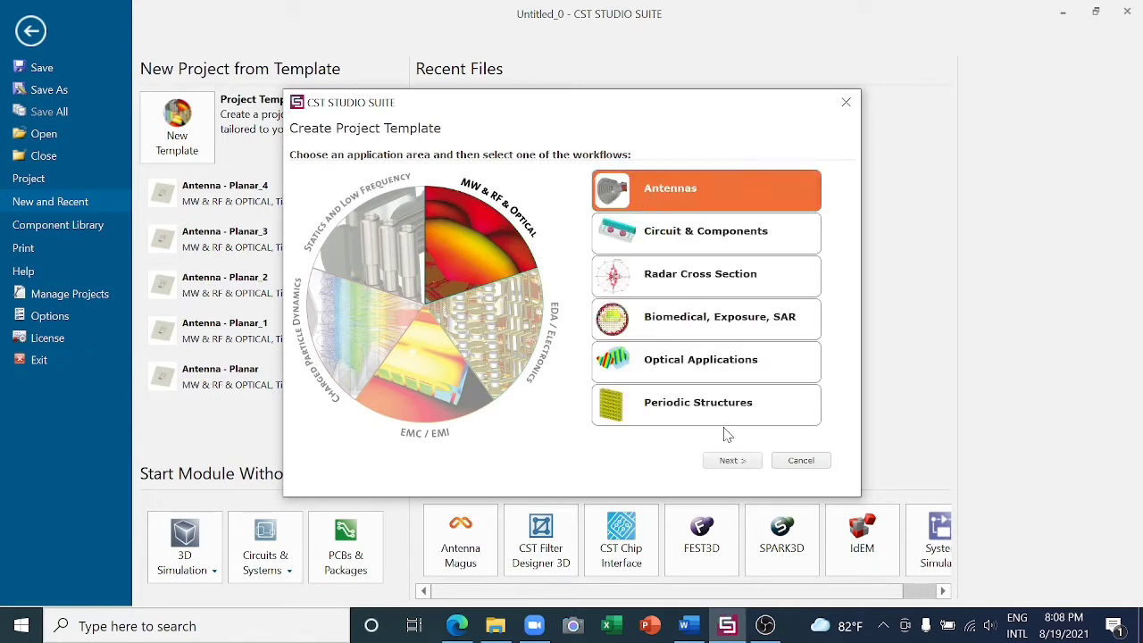
{"action": "left_click", "coordinate": [731, 459]}
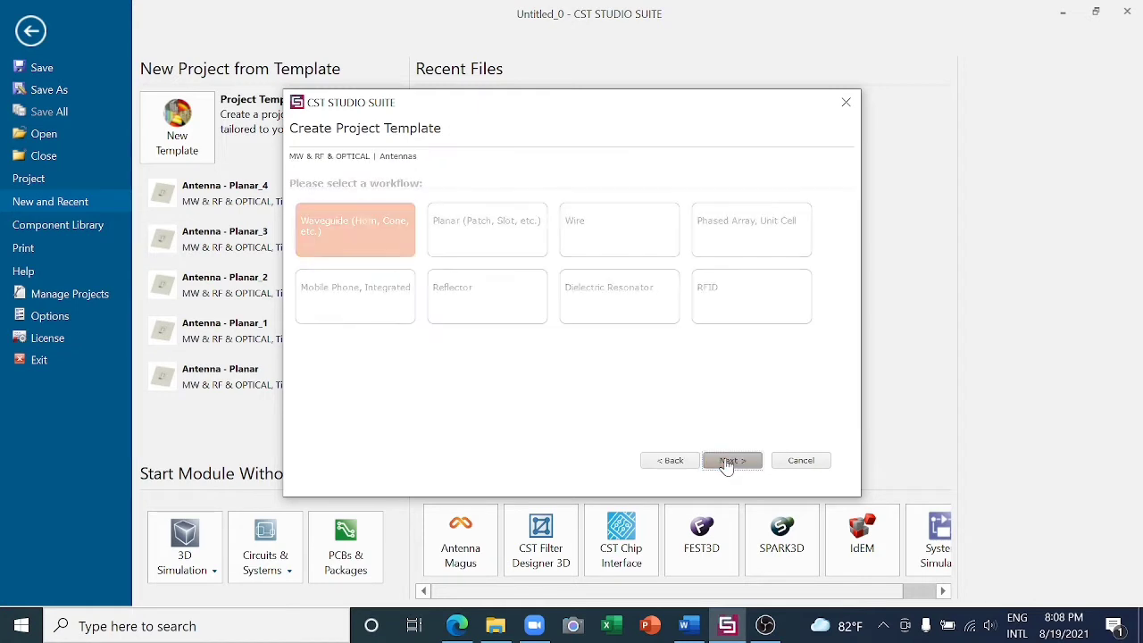
- Choose the Planar (Patch, Slot, etc.) workflow with the Time Domain solver, keeping units of mm, GHz, ns and Kelvin
{"action": "left_click", "coordinate": [504, 232]}
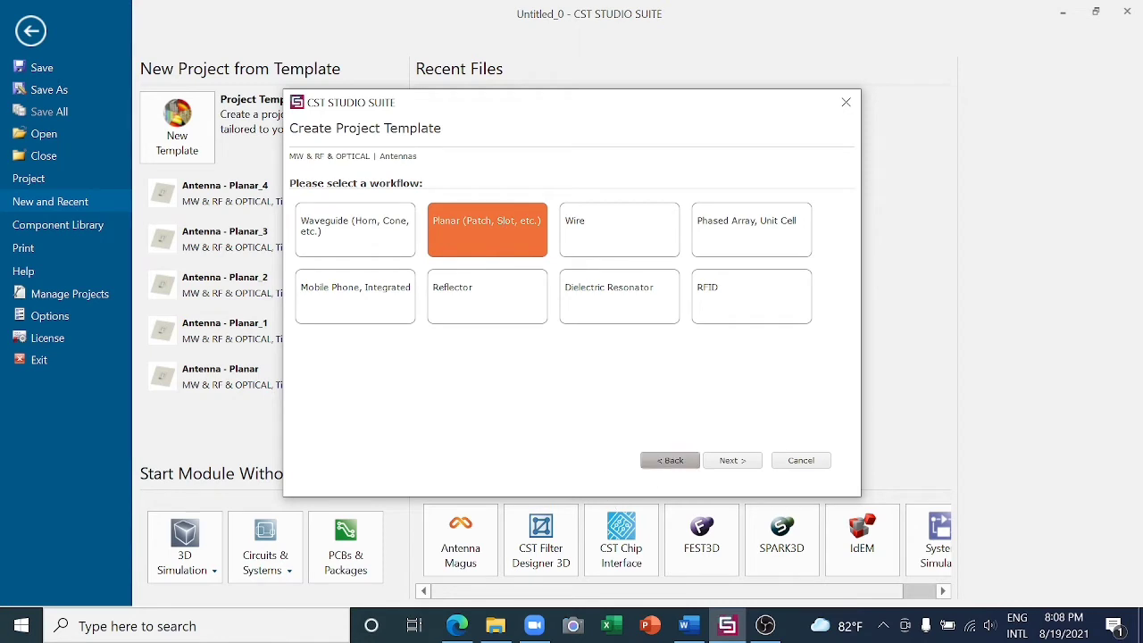
{"action": "left_click", "coordinate": [732, 460]}
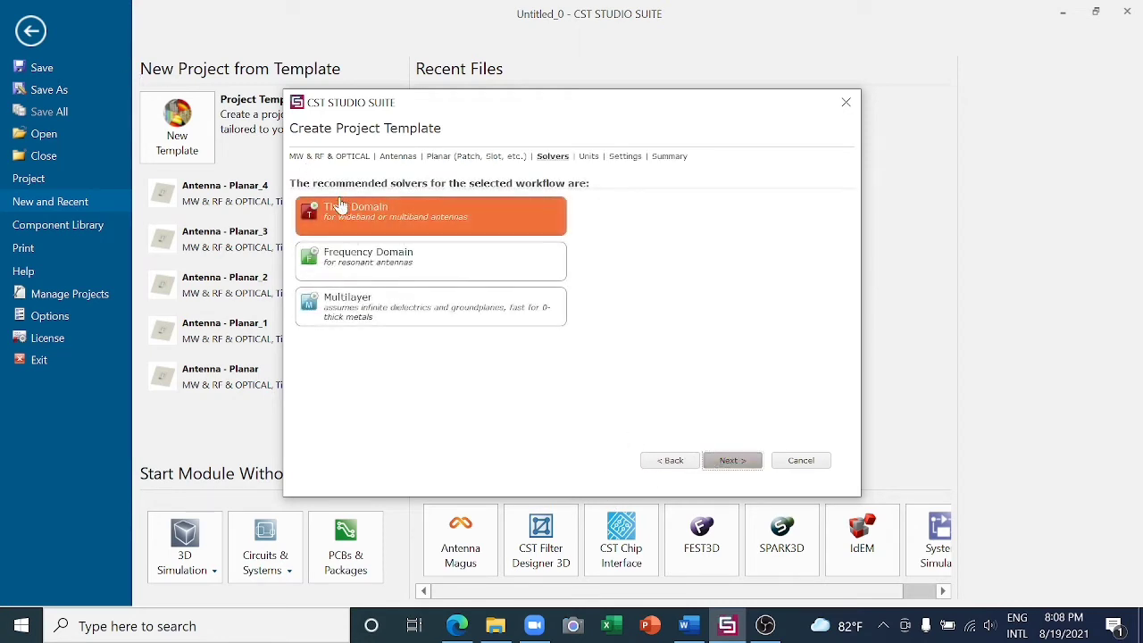
{"action": "left_click", "coordinate": [732, 460]}
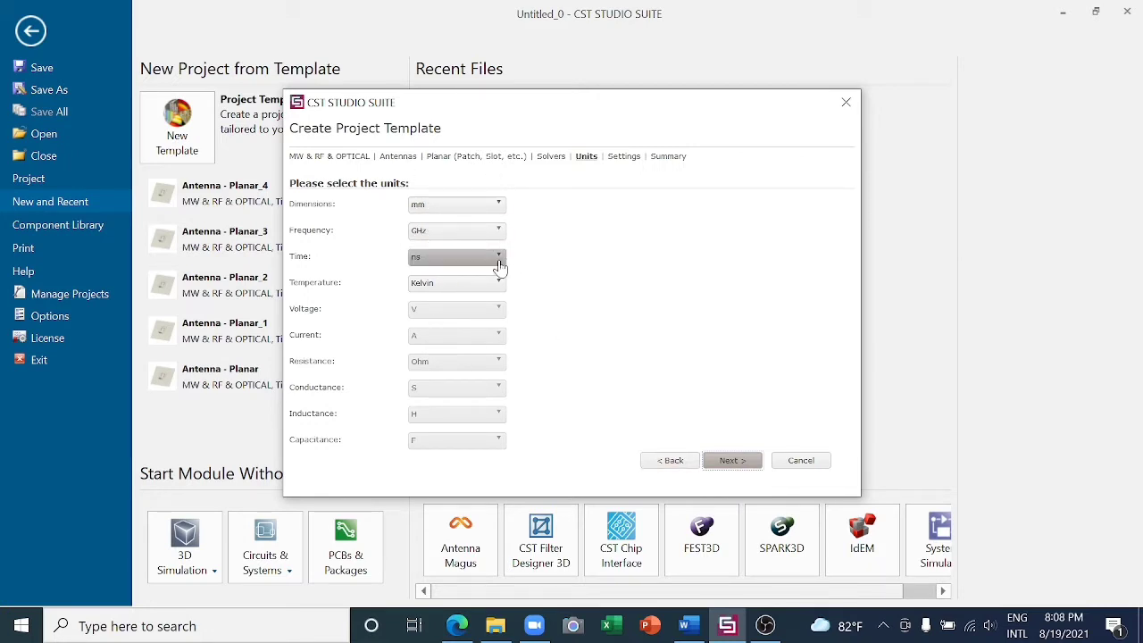
{"action": "left_click", "coordinate": [733, 462]}
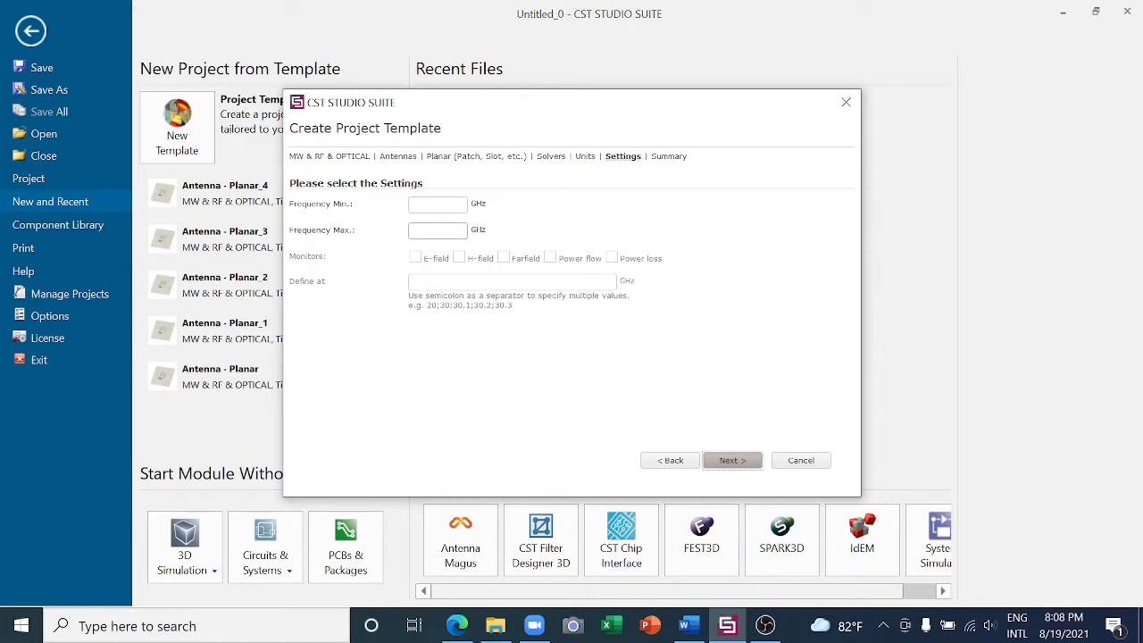
- Set the template's frequency range from a minimum of 5 GHz to a maximum of 6 GHz
{"action": "left_click", "coordinate": [438, 204]}
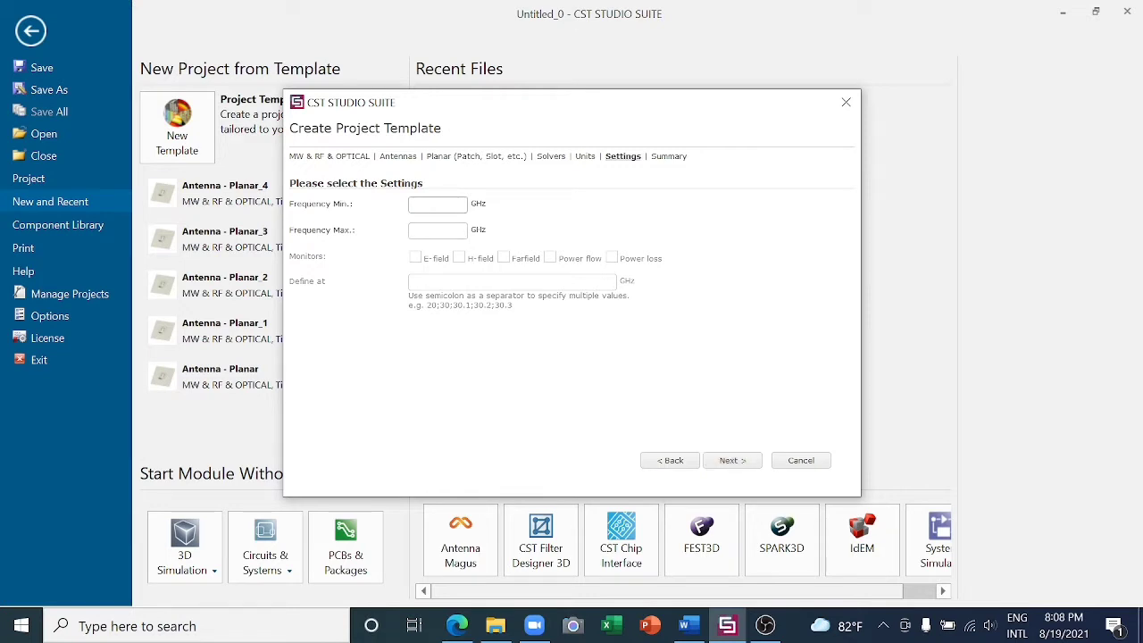
{"action": "type", "text": "5"}
{"action": "type", "text": "6"}
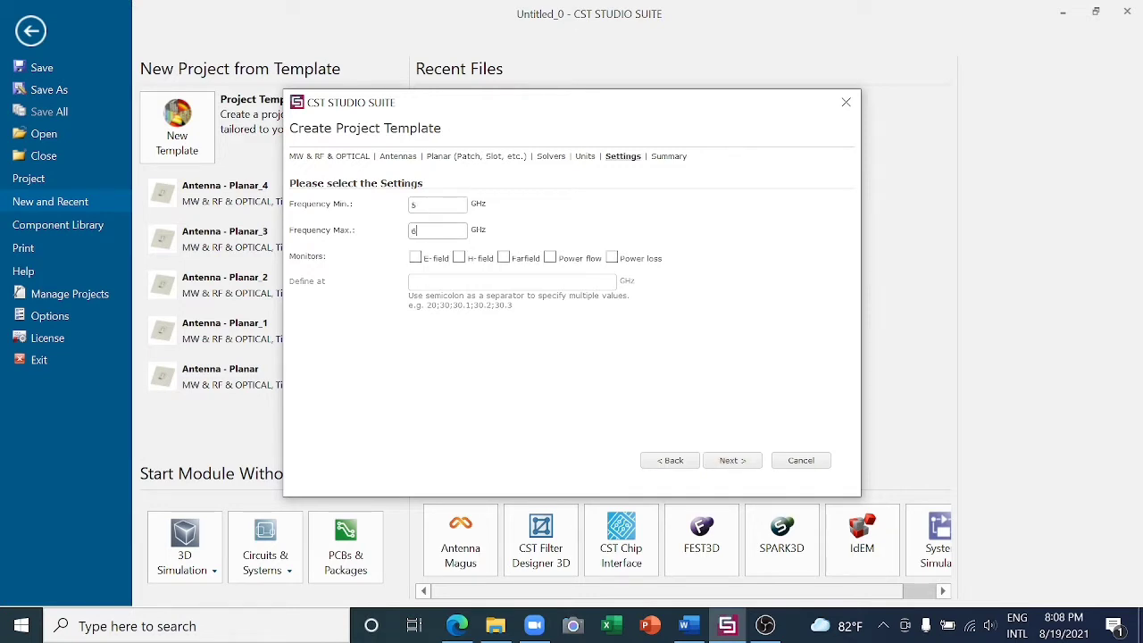
- Enable E-field, H-field and farfield monitors defined at 5.8 GHz only, and finish creating the template
{"action": "left_click", "coordinate": [415, 258]}
{"action": "left_click", "coordinate": [459, 258]}
{"action": "left_click", "coordinate": [504, 258]}
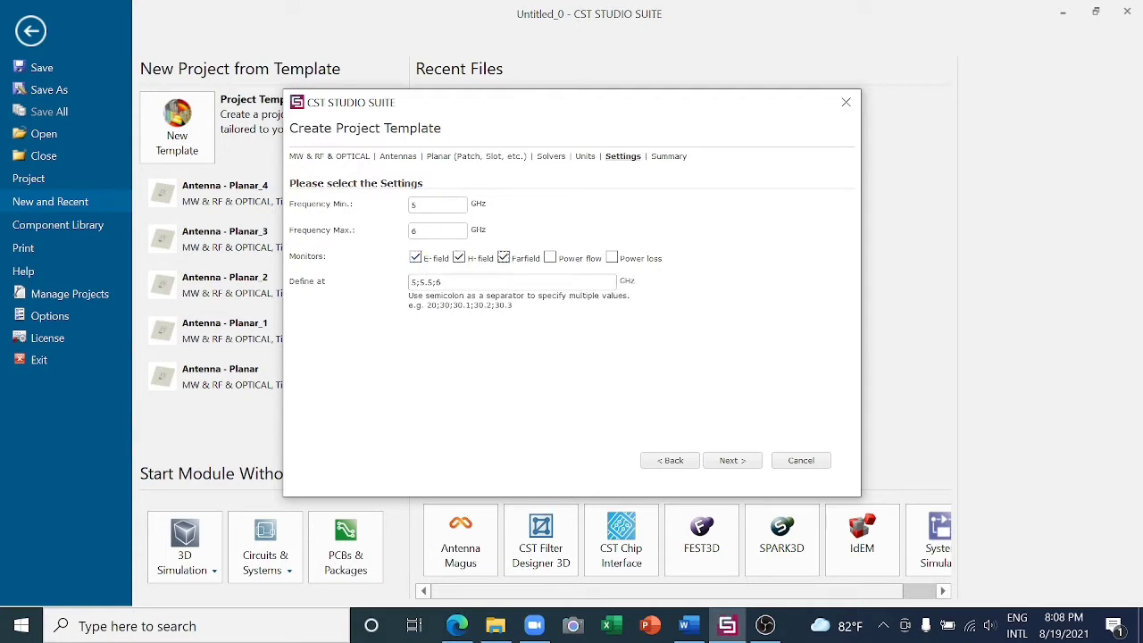
{"action": "key", "text": "BackSpace"}
{"action": "key", "text": "BackSpace"}
{"action": "key", "text": "BackSpace"}
{"action": "key", "text": "BackSpace"}
{"action": "key", "text": "BackSpace"}
{"action": "key", "text": "BackSpace"}
{"action": "key", "text": "BackSpace"}
{"action": "type", "text": "5.8"}
{"action": "left_click", "coordinate": [756, 464]}
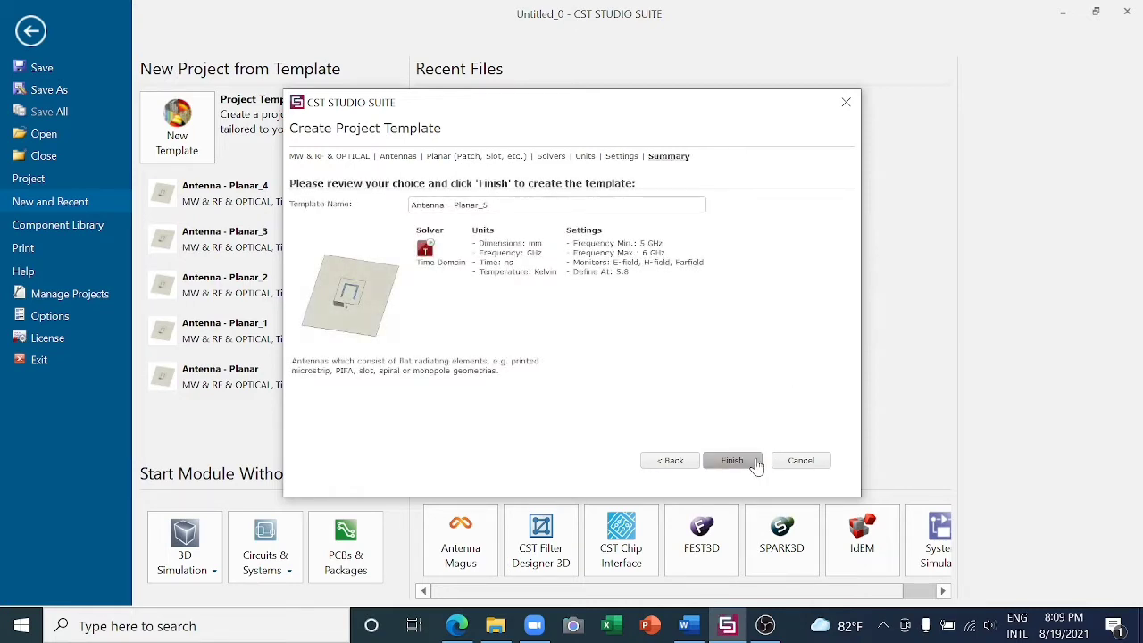
{"action": "left_click", "coordinate": [732, 460]}
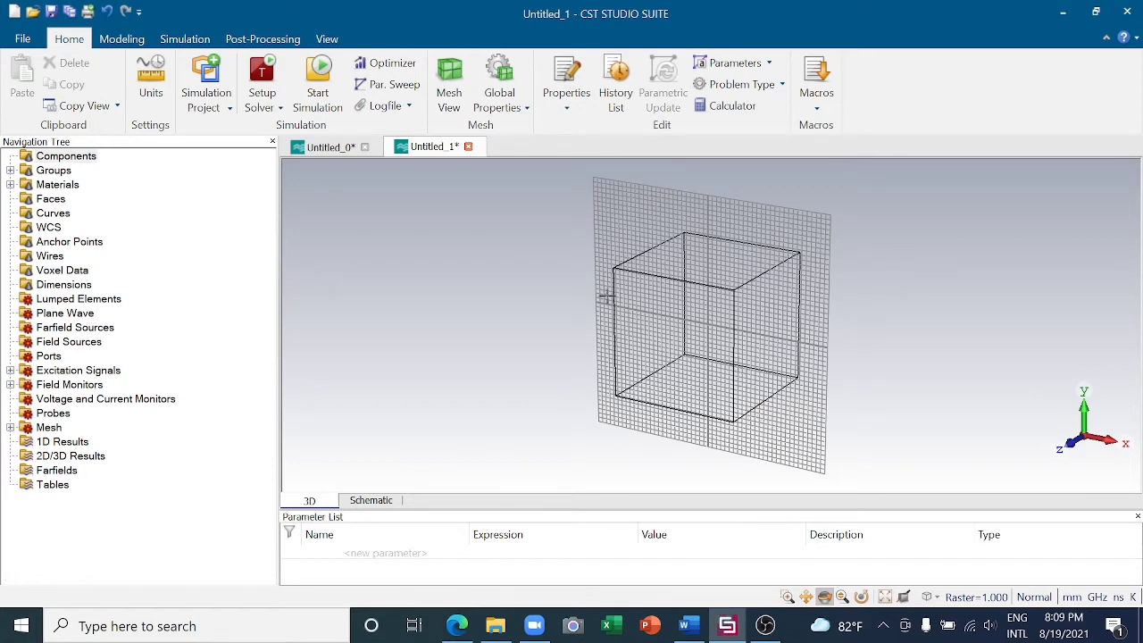
- Glance at the finished patch antenna project, return to the new one, and start a brick named Substrate
{"action": "left_click", "coordinate": [320, 152]}
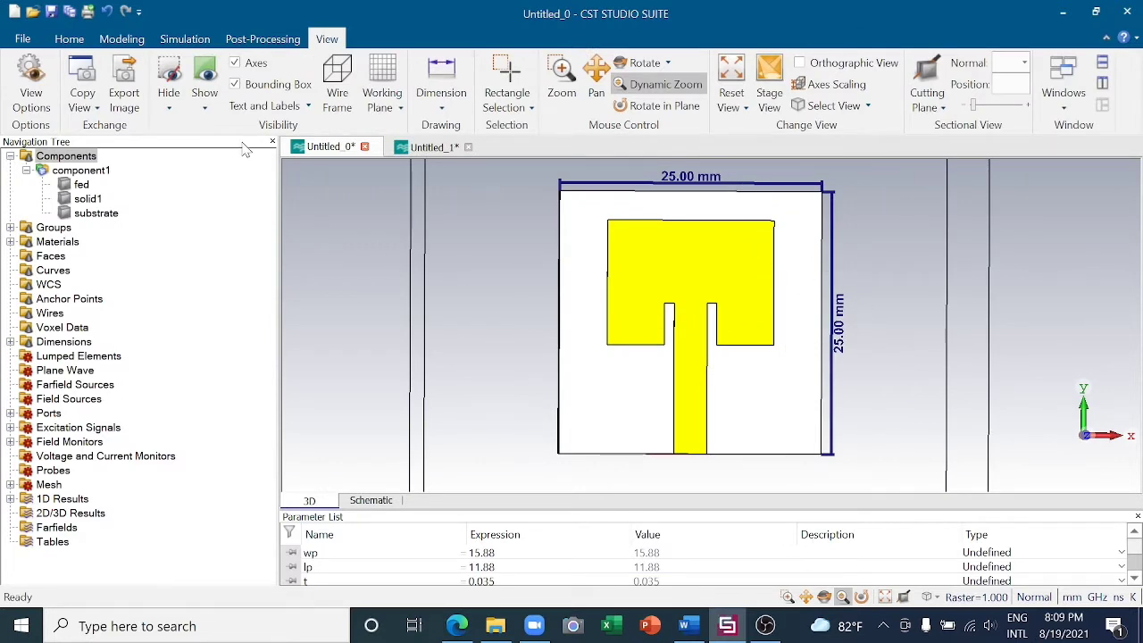
{"action": "left_click", "coordinate": [427, 147]}
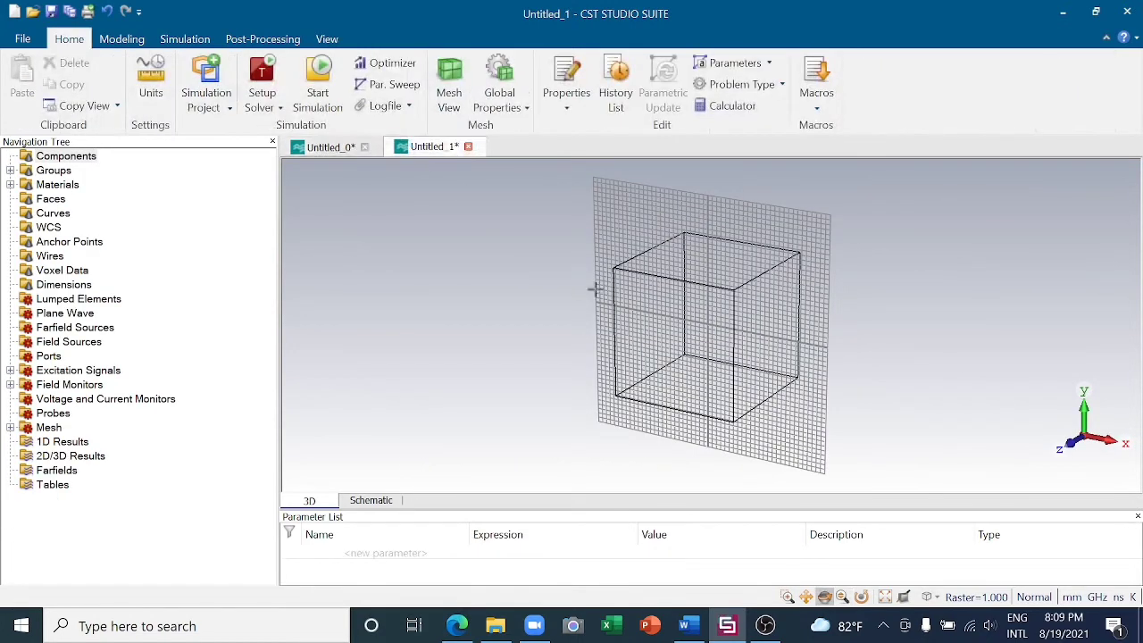
{"action": "left_click", "coordinate": [134, 44]}
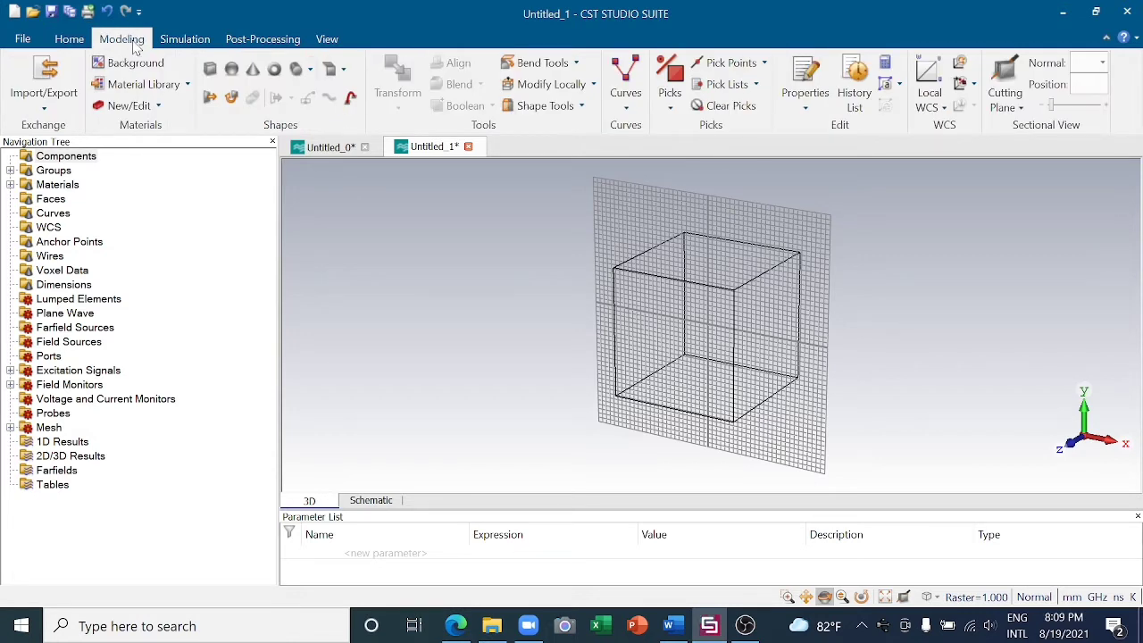
{"action": "left_click", "coordinate": [213, 79]}
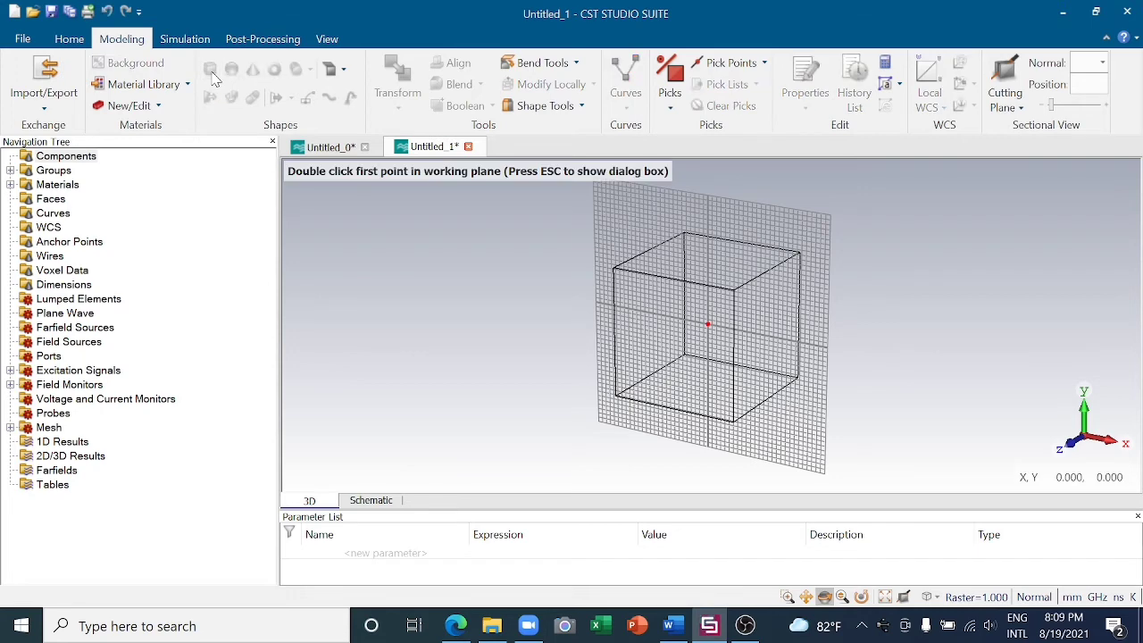
{"action": "key", "text": "Escape"}
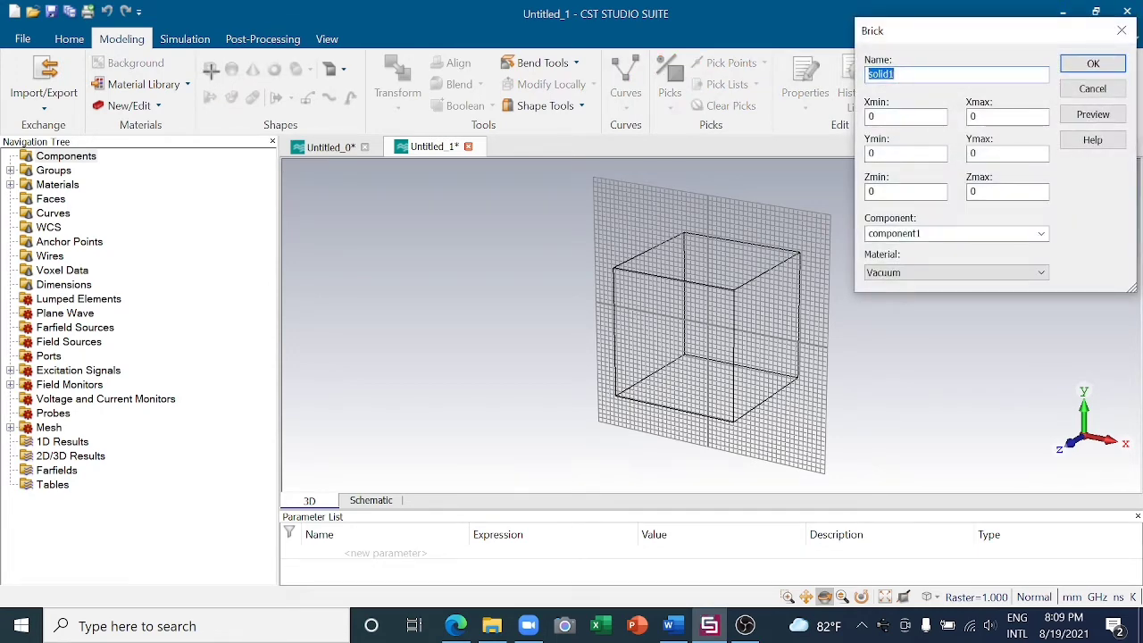
{"action": "key", "text": "BackSpace"}
{"action": "type", "text": "Substrate"}
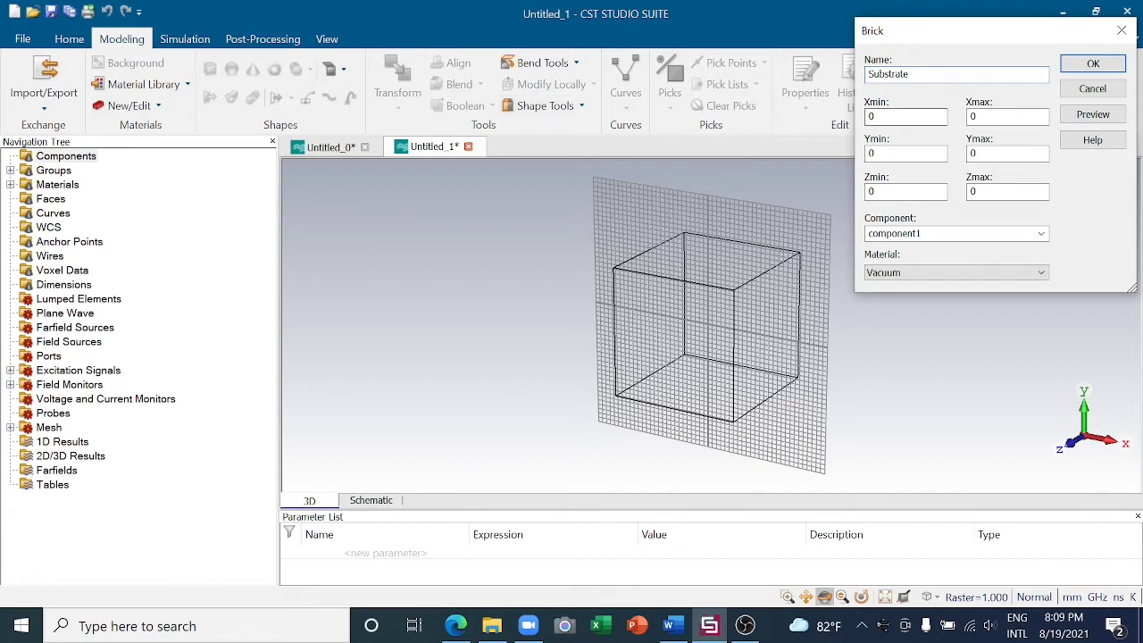
- Define the Substrate brick's X extent from -w/2 to w/2
{"action": "key", "text": "Tab"}
{"action": "type", "text": "w"}
{"action": "type", "text": "-"}
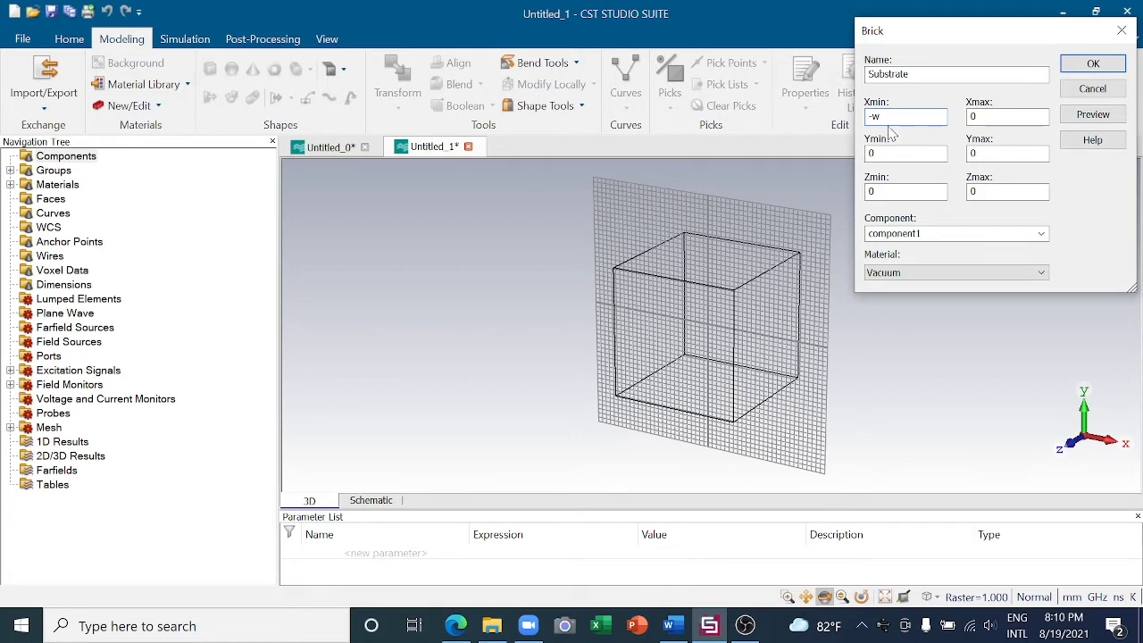
{"action": "type", "text": "/2"}
{"action": "key", "text": "Tab"}
{"action": "key", "text": "BackSpace"}
{"action": "type", "text": "w/2"}
- Define the Substrate brick's Y extent from -l/2 to l/2
{"action": "left_click", "coordinate": [903, 154]}
{"action": "key", "text": "BackSpace"}
{"action": "type", "text": "l/"}
{"action": "type", "text": "2"}
{"action": "type", "text": "-"}
{"action": "key", "text": "BackSpace"}
{"action": "key", "text": "Left"}
{"action": "type", "text": "-"}
{"action": "key", "text": "Tab"}
{"action": "key", "text": "BackSpace"}
{"action": "type", "text": "l/2"}
- Set the Substrate brick's lower Z limit to -h, leaving the upper limit at 0
{"action": "key", "text": "Tab"}
{"action": "key", "text": "BackSpace"}
{"action": "type", "text": "-s"}
{"action": "key", "text": "BackSpace"}
{"action": "type", "text": "h"}
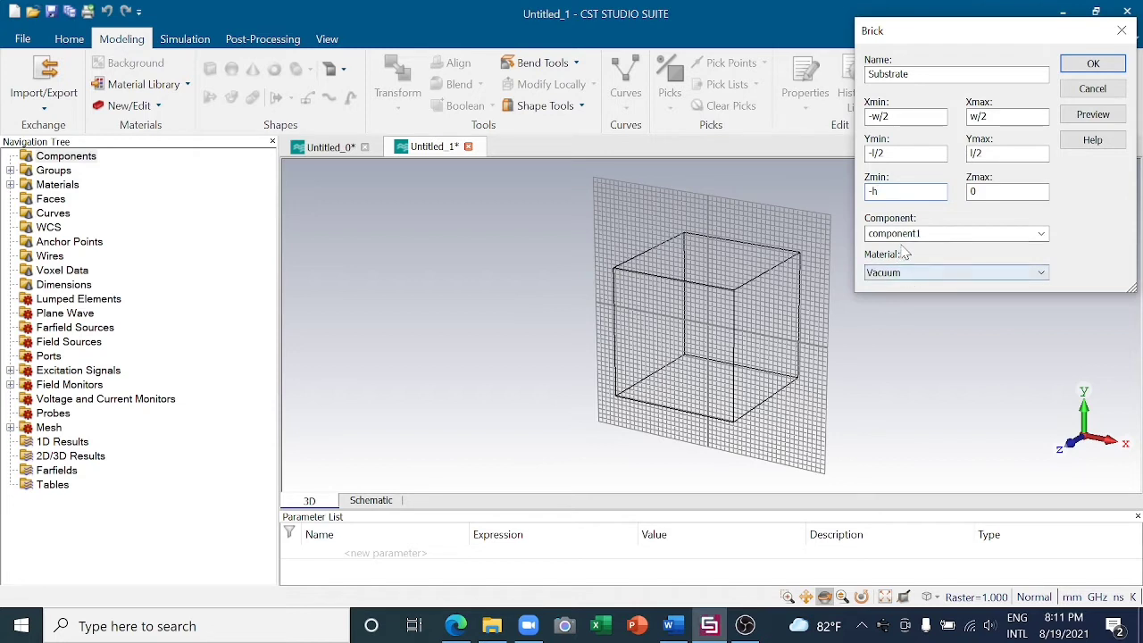
- Load FR-4 (lossy) from the material library and assign it as the Substrate brick's material
{"action": "left_click", "coordinate": [973, 275]}
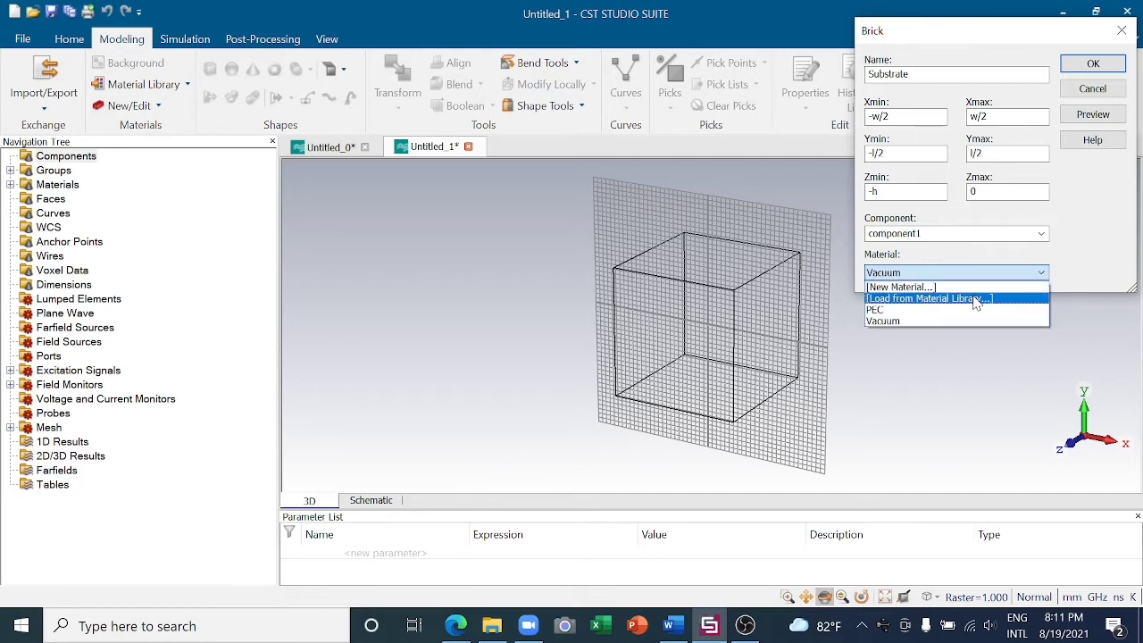
{"action": "left_click", "coordinate": [976, 300]}
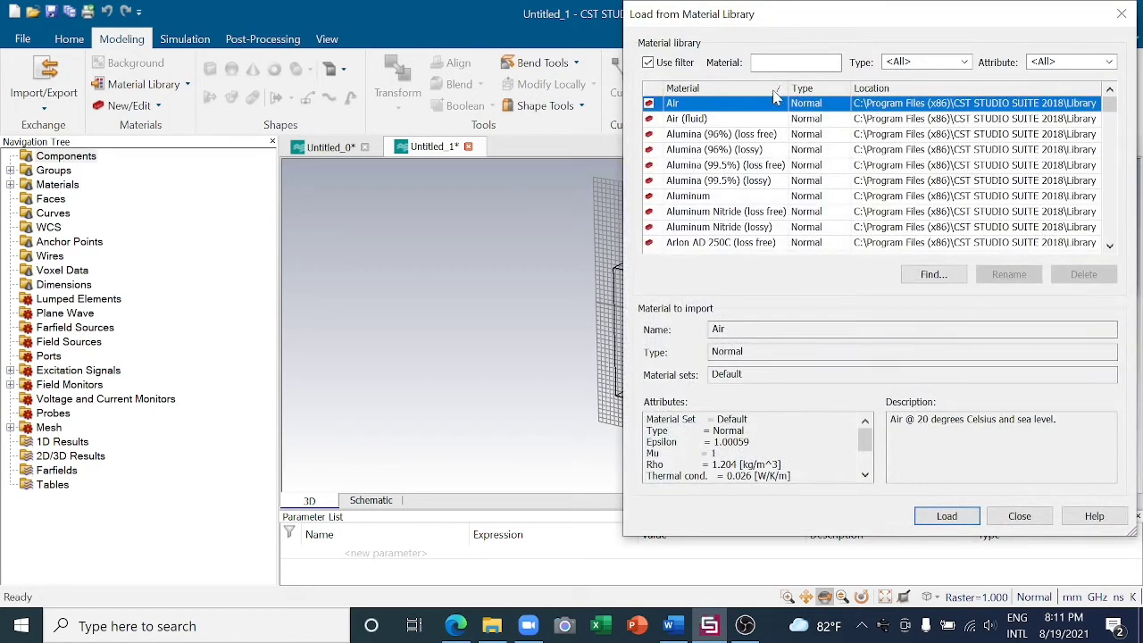
{"action": "left_click", "coordinate": [795, 63]}
{"action": "type", "text": "fr"}
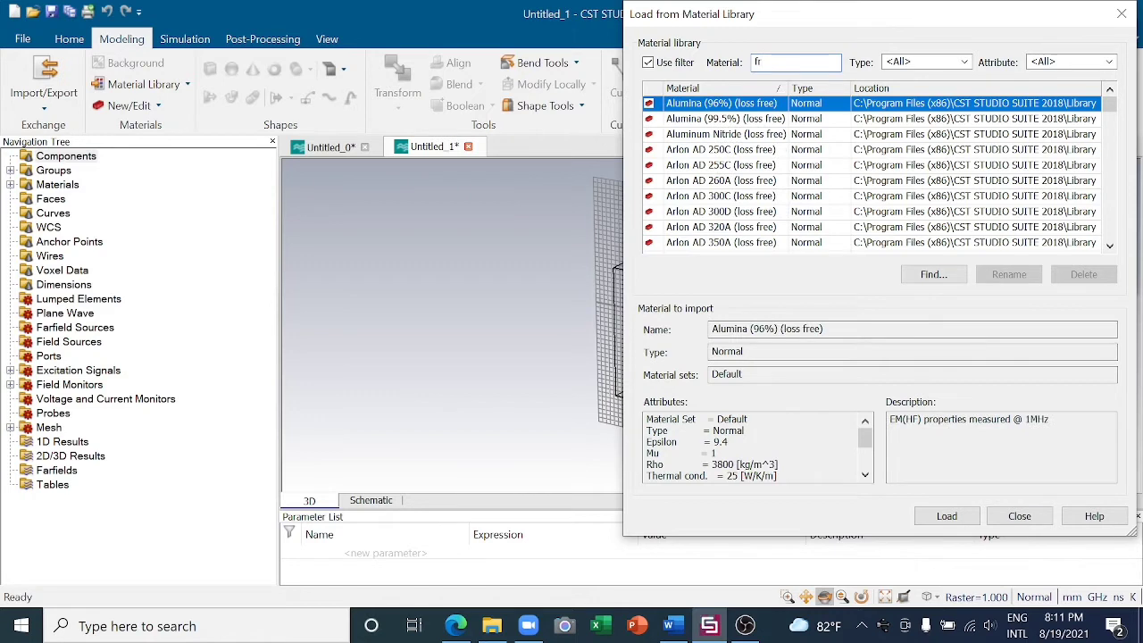
{"action": "type", "text": " 4"}
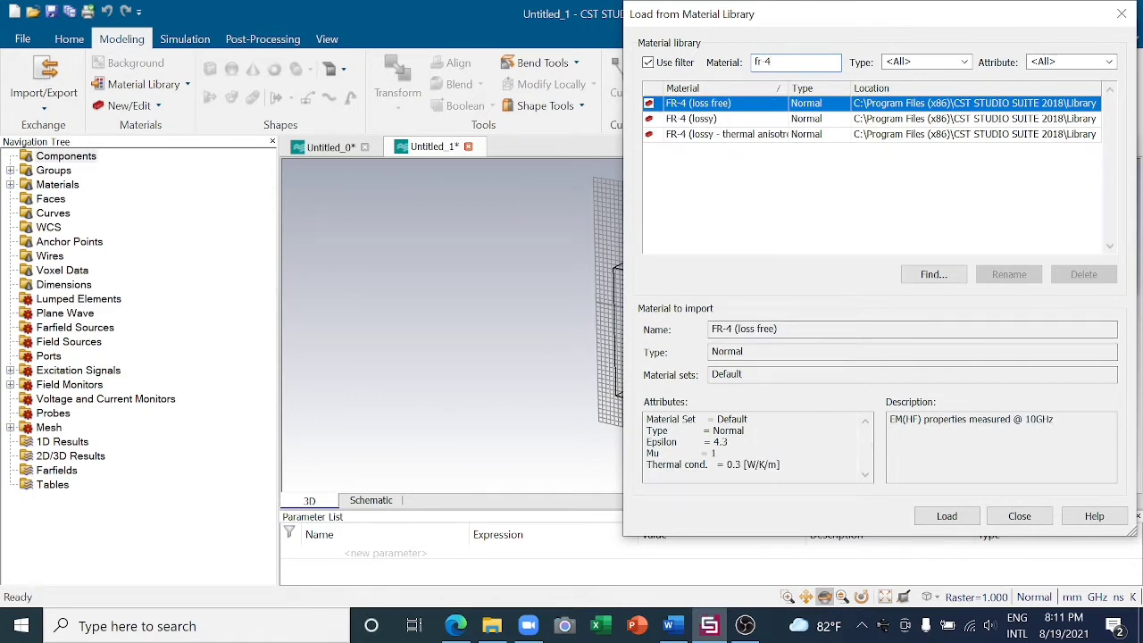
{"action": "left_click", "coordinate": [725, 119]}
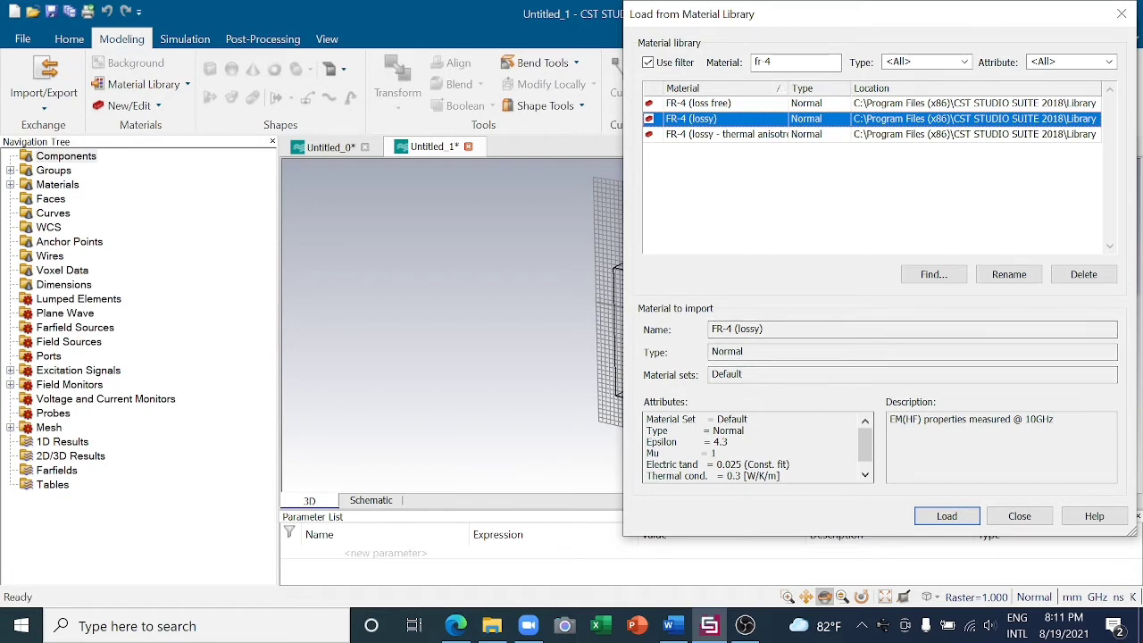
{"action": "left_click", "coordinate": [944, 518]}
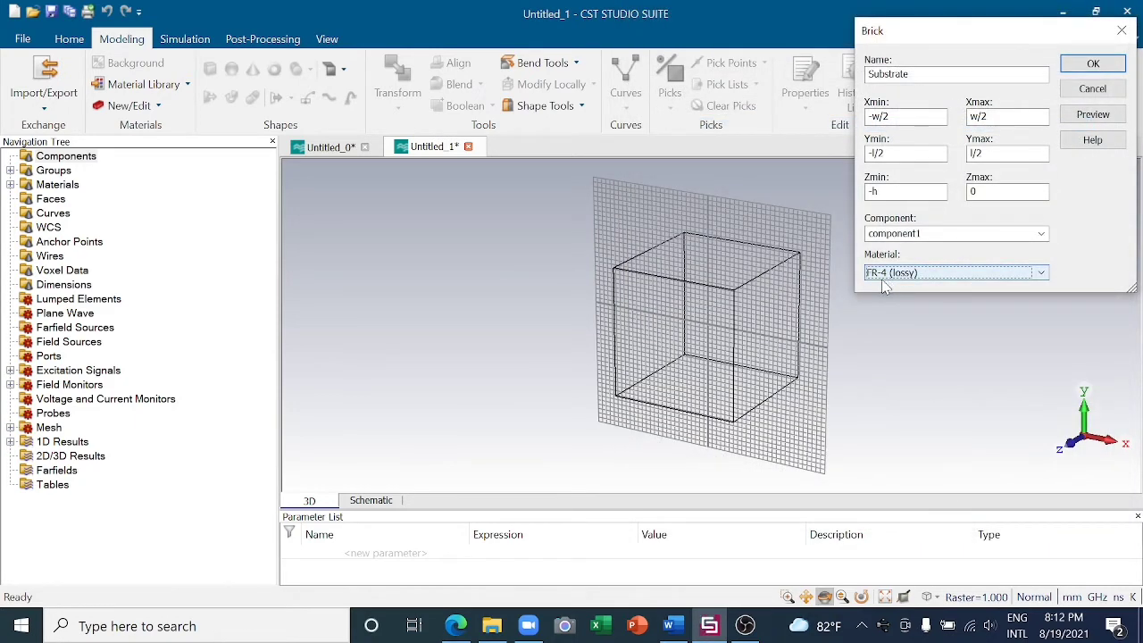
- Create the Substrate brick, defining its missing parameters as w = 25, l = 25 and h = 1.6
{"action": "left_click", "coordinate": [1078, 70]}
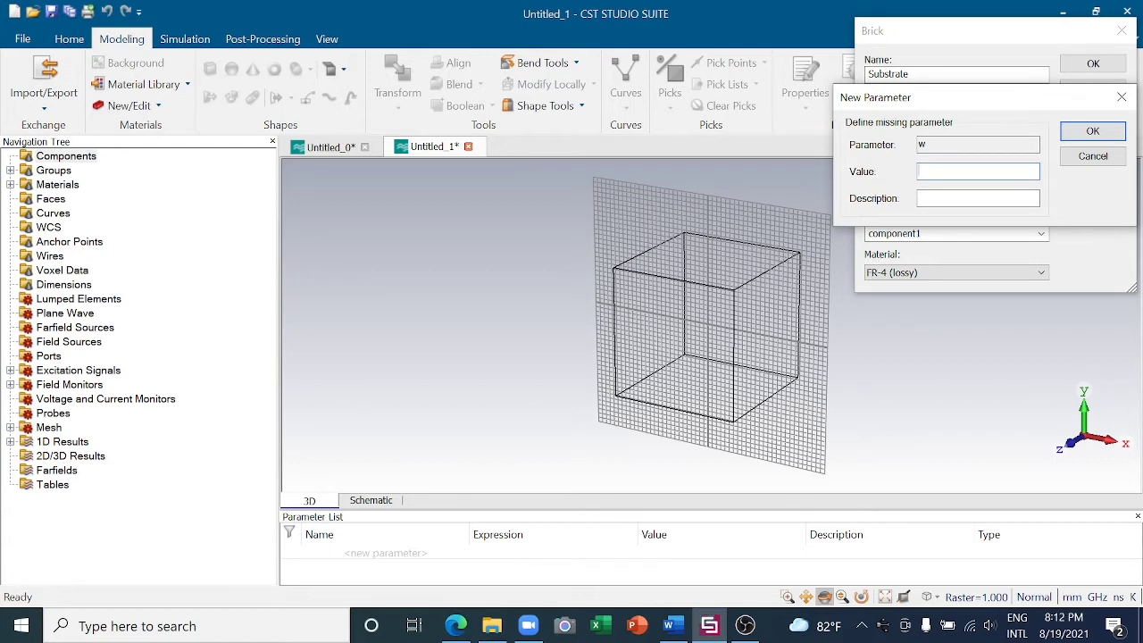
{"action": "type", "text": "25"}
{"action": "left_click", "coordinate": [1069, 132]}
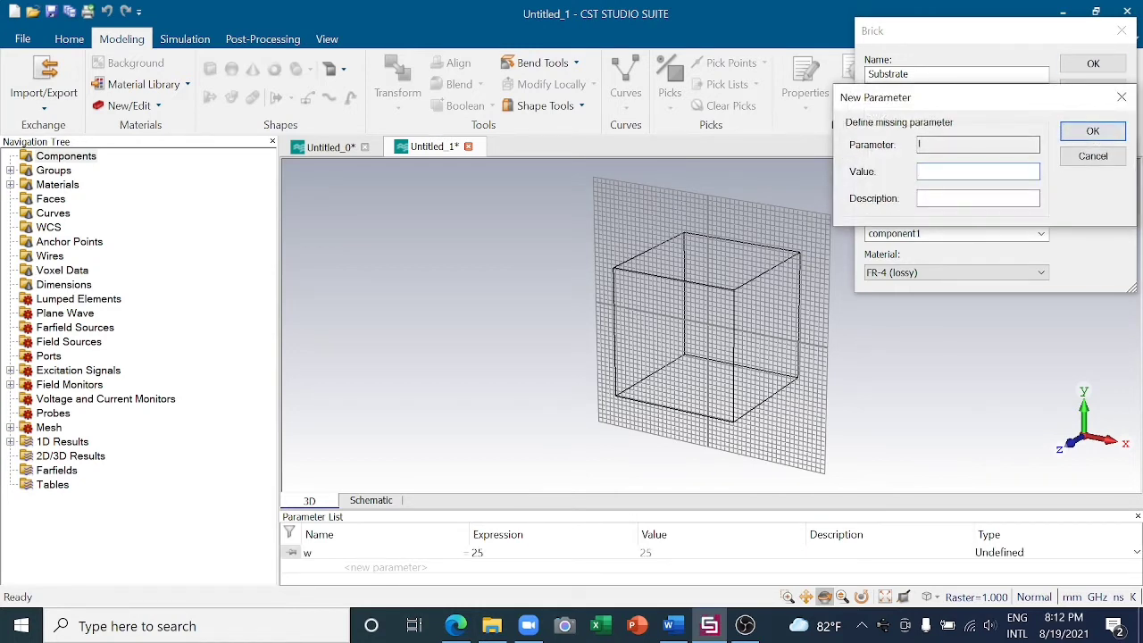
{"action": "type", "text": "25"}
{"action": "left_click", "coordinate": [1088, 134]}
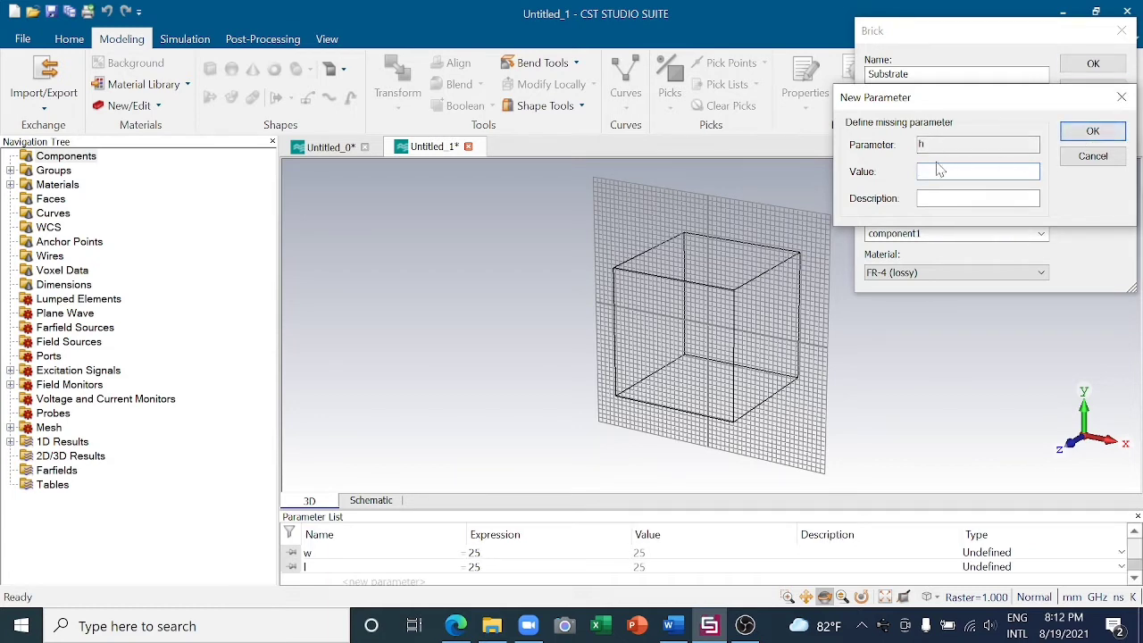
{"action": "type", "text": "1.6"}
{"action": "left_click", "coordinate": [1087, 134]}
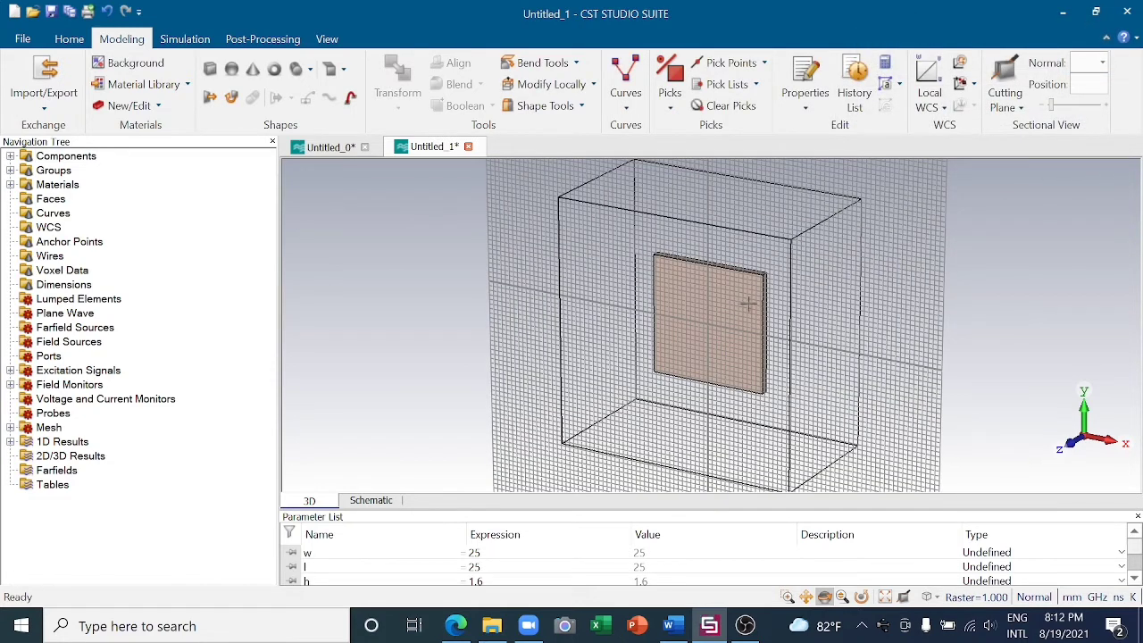
{"action": "scroll", "coordinate": [721, 333], "scroll_direction": "up", "scroll_amount": 3}
{"action": "mouse_move", "coordinate": [776, 314]}
{"action": "left_mouse_down"}
{"action": "mouse_move", "coordinate": [658, 348]}
{"action": "mouse_move", "coordinate": [794, 299]}
{"action": "left_mouse_up"}
{"action": "scroll", "coordinate": [743, 283], "scroll_direction": "down", "scroll_amount": 2}
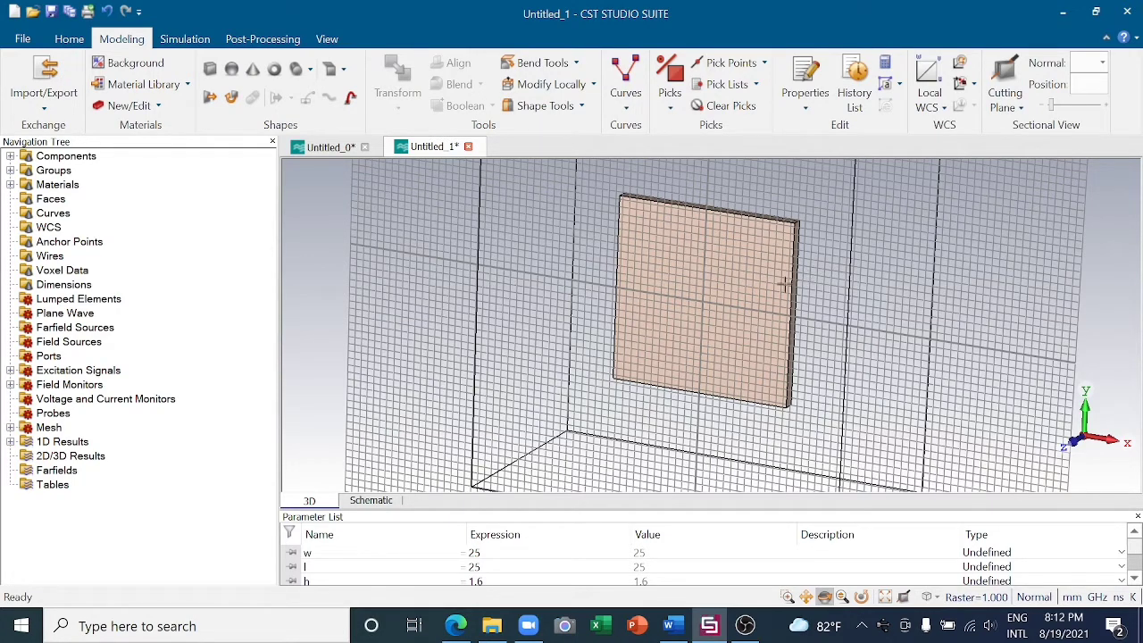
- Pick the back face of the Substrate for a face extrusion and name the new solid Ground plane
{"action": "left_click_drag", "start_coordinate": [899, 298], "coordinate": [652, 265]}
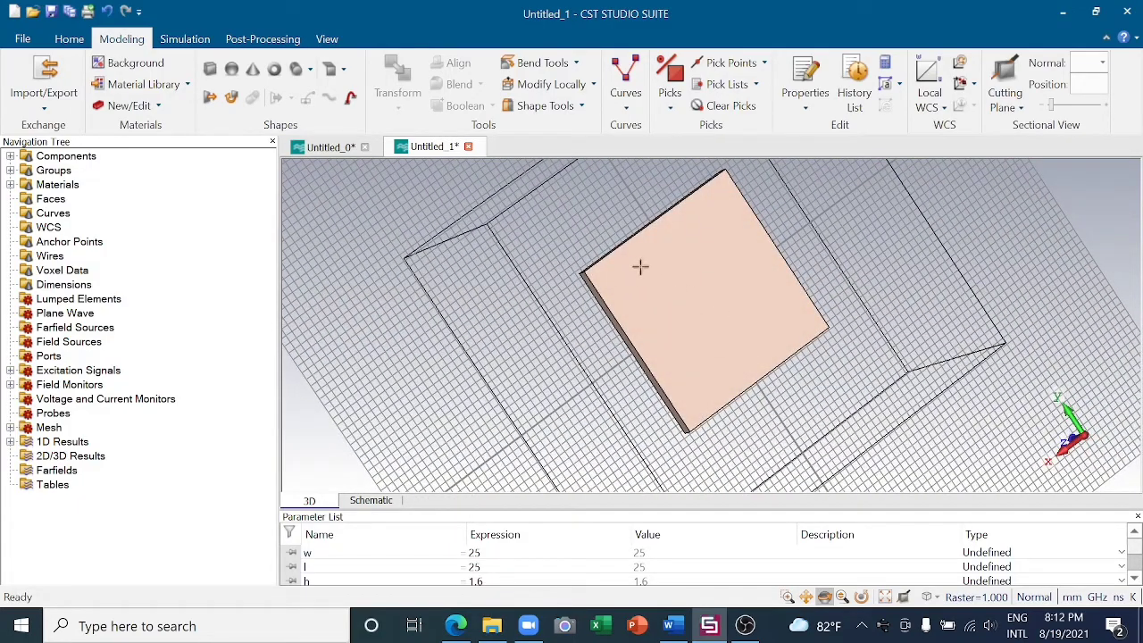
{"action": "left_click", "coordinate": [671, 107]}
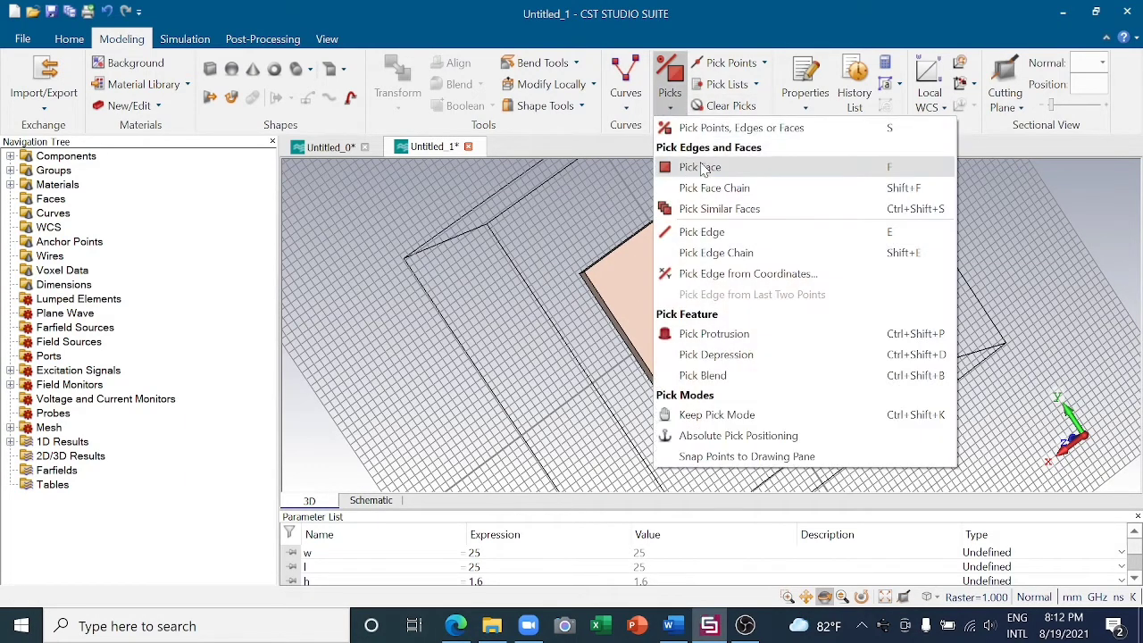
{"action": "left_click", "coordinate": [688, 95]}
{"action": "left_click", "coordinate": [680, 272]}
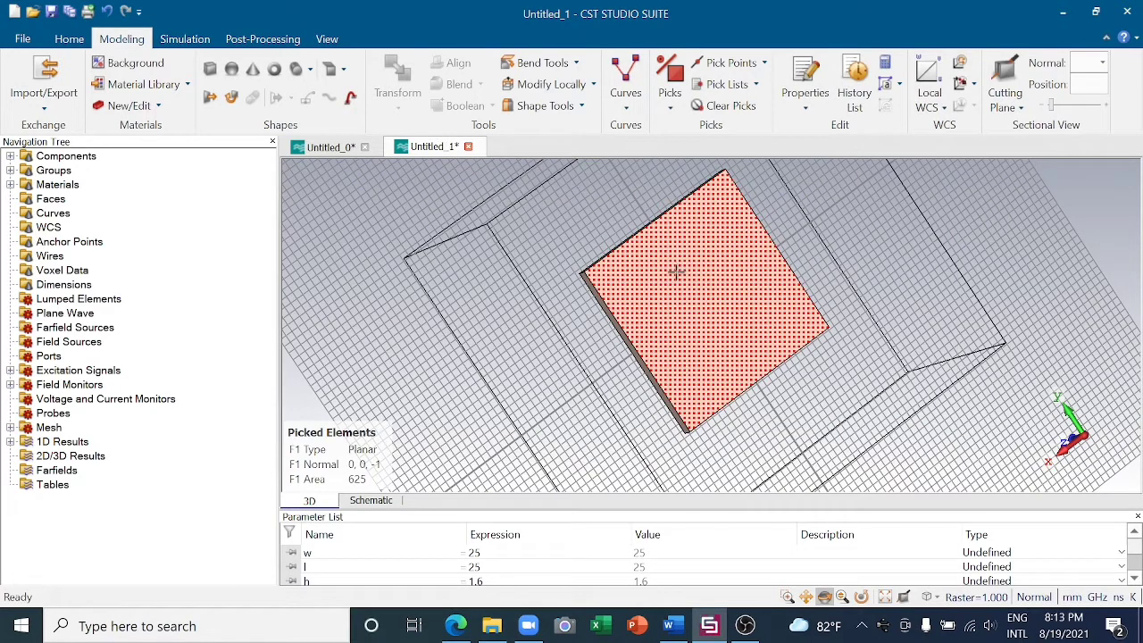
{"action": "left_click", "coordinate": [210, 100]}
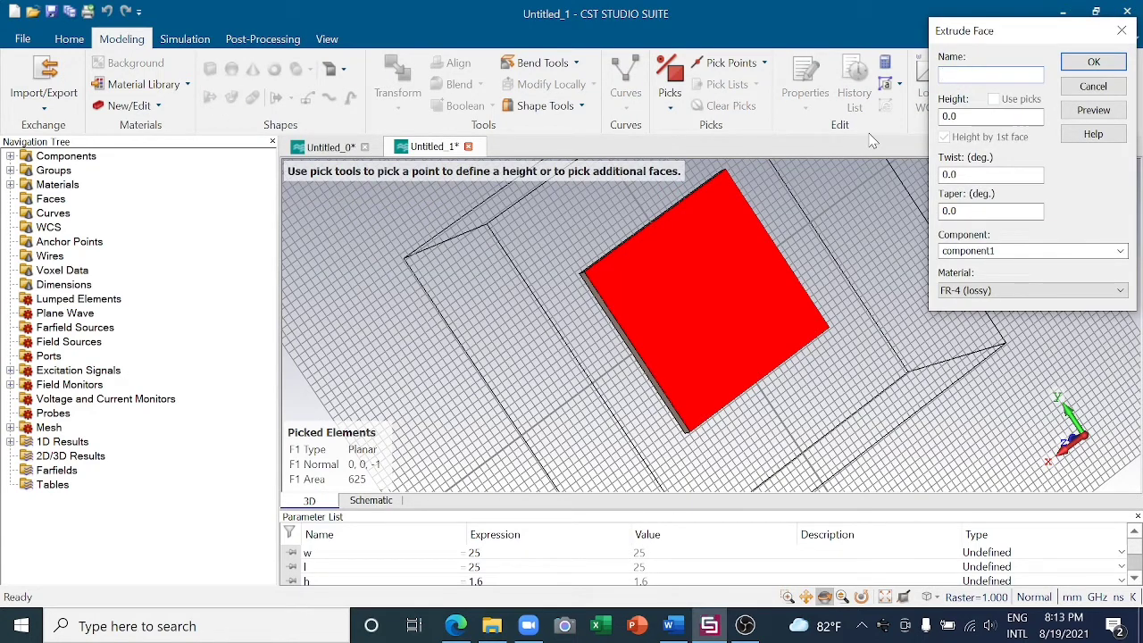
{"action": "type", "text": "Ground plane"}
- Extrude the Ground plane to height t, defining the missing parameter t as 0.035
{"action": "key", "text": "Tab"}
{"action": "key", "text": "BackSpace"}
{"action": "key", "text": "BackSpace"}
{"action": "key", "text": "BackSpace"}
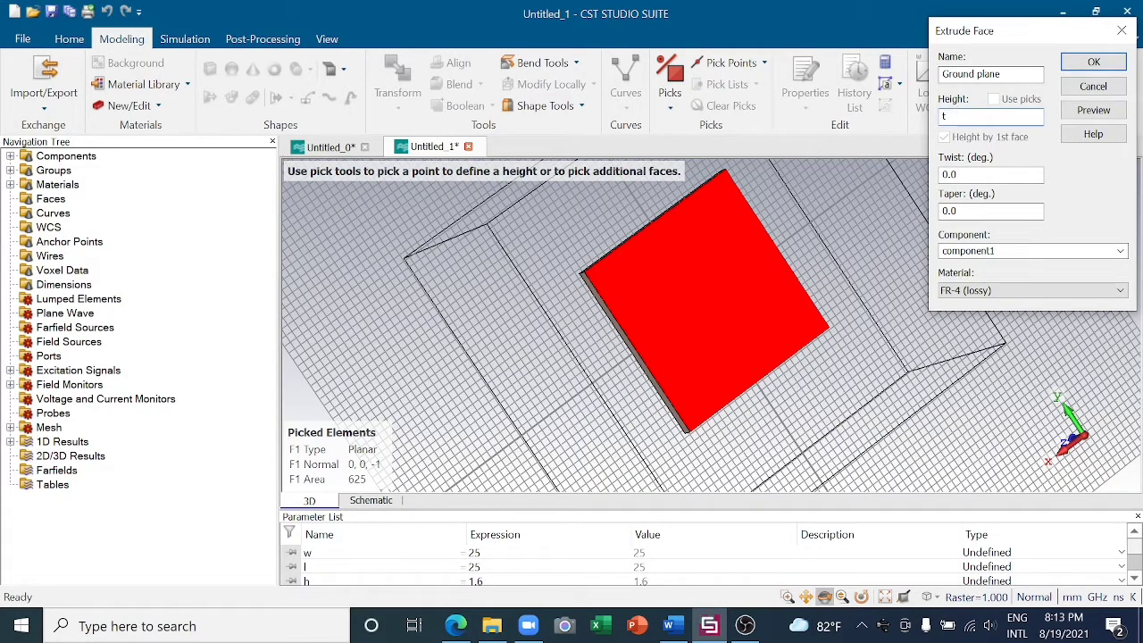
{"action": "left_click", "coordinate": [1078, 120]}
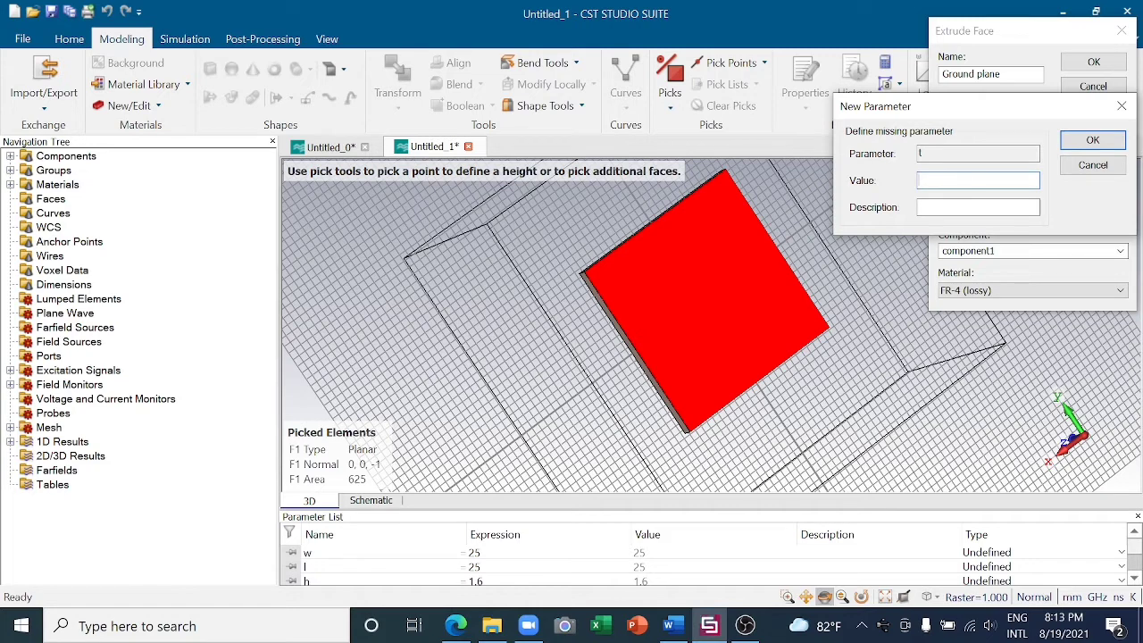
{"action": "type", "text": "0.035"}
{"action": "left_click", "coordinate": [1086, 146]}
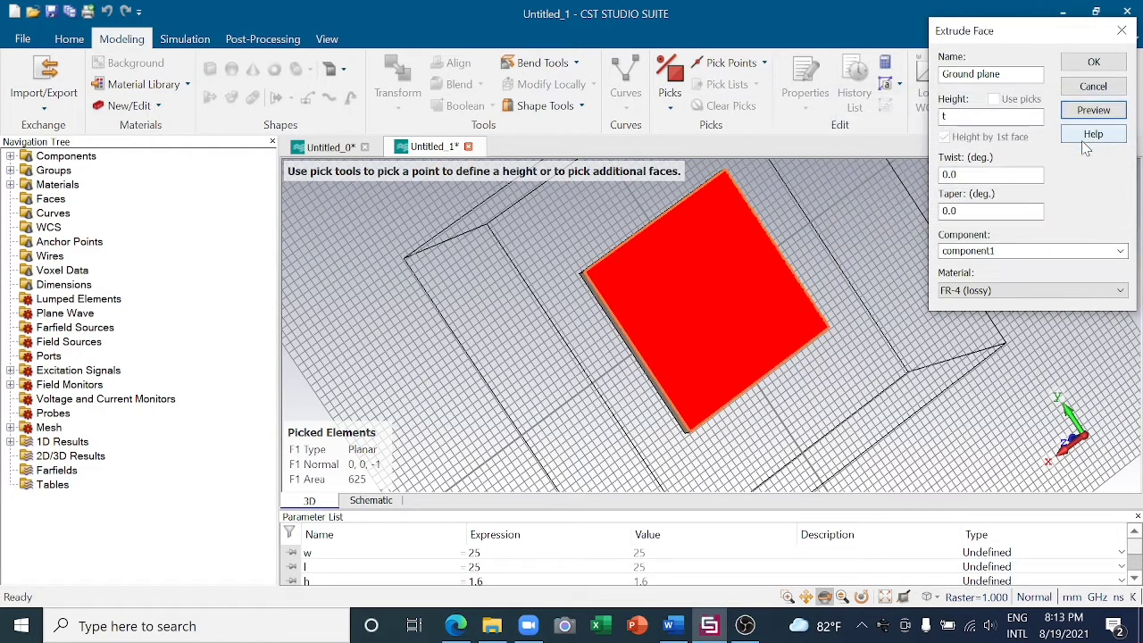
{"action": "left_click", "coordinate": [1089, 62]}
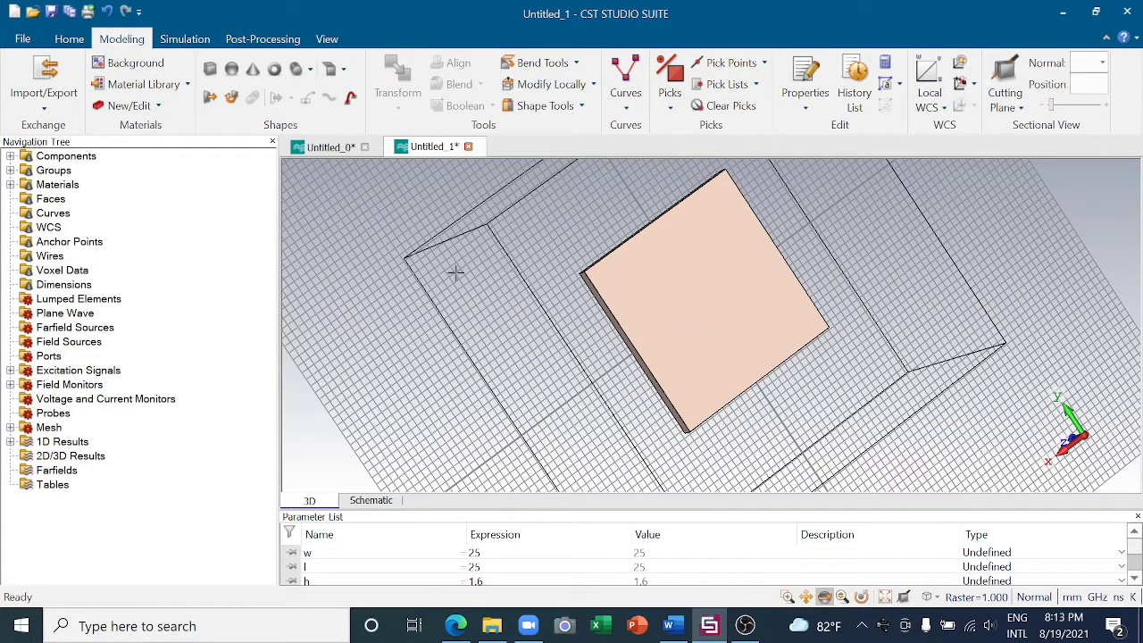
- Open the material and color settings of the Ground plane solid in component1
{"action": "double_click", "coordinate": [70, 156]}
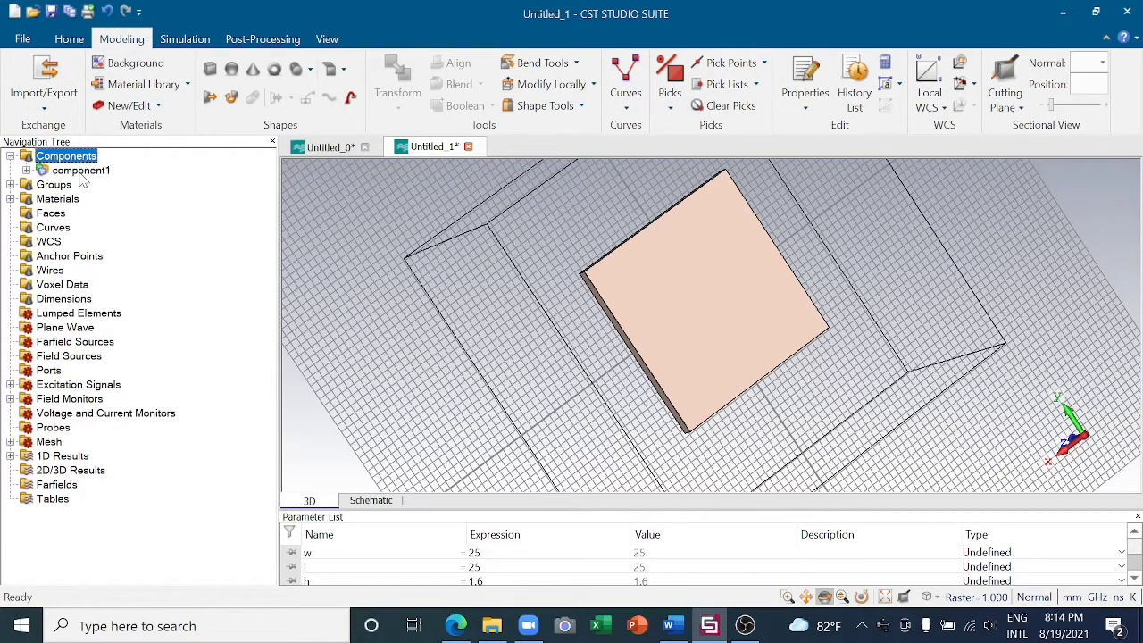
{"action": "double_click", "coordinate": [82, 170]}
{"action": "left_click", "coordinate": [107, 185]}
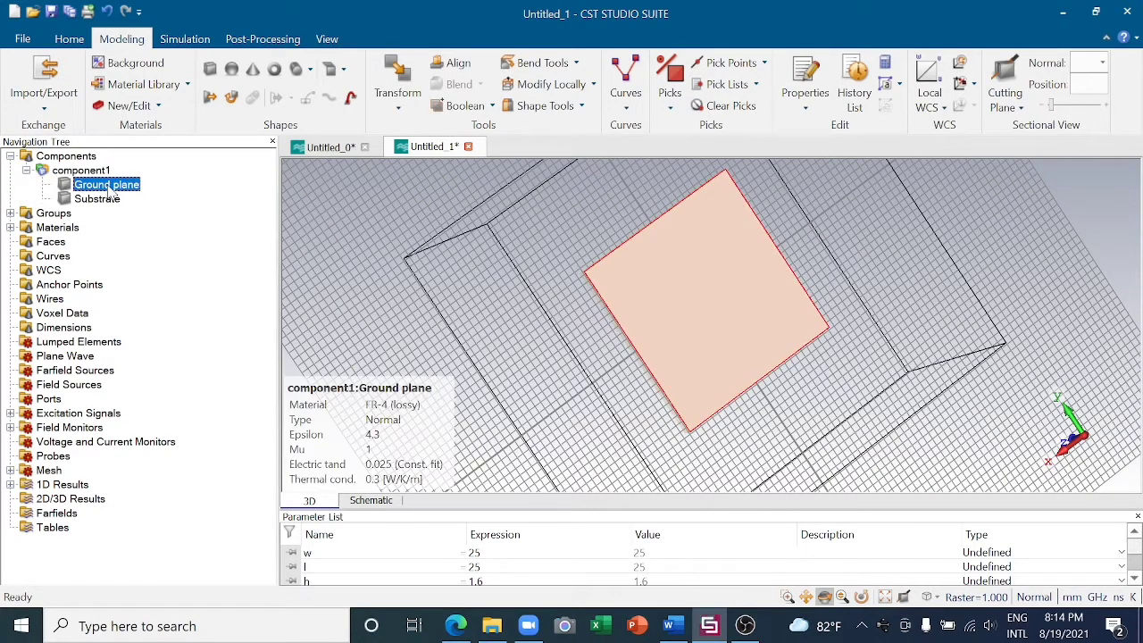
{"action": "right_click", "coordinate": [109, 192]}
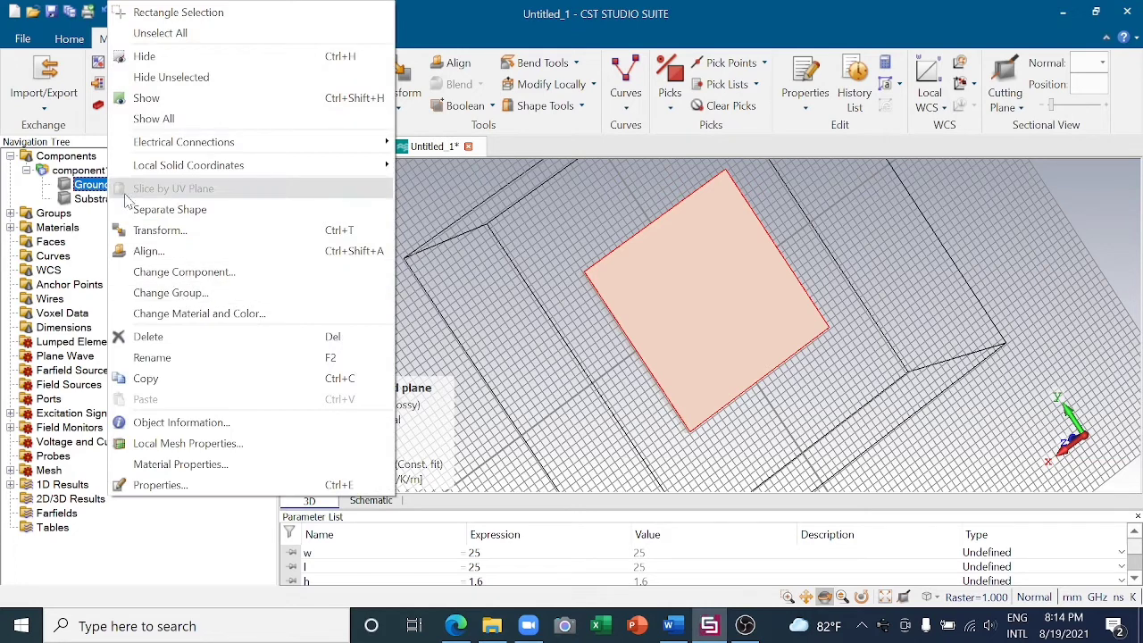
{"action": "left_click", "coordinate": [180, 314]}
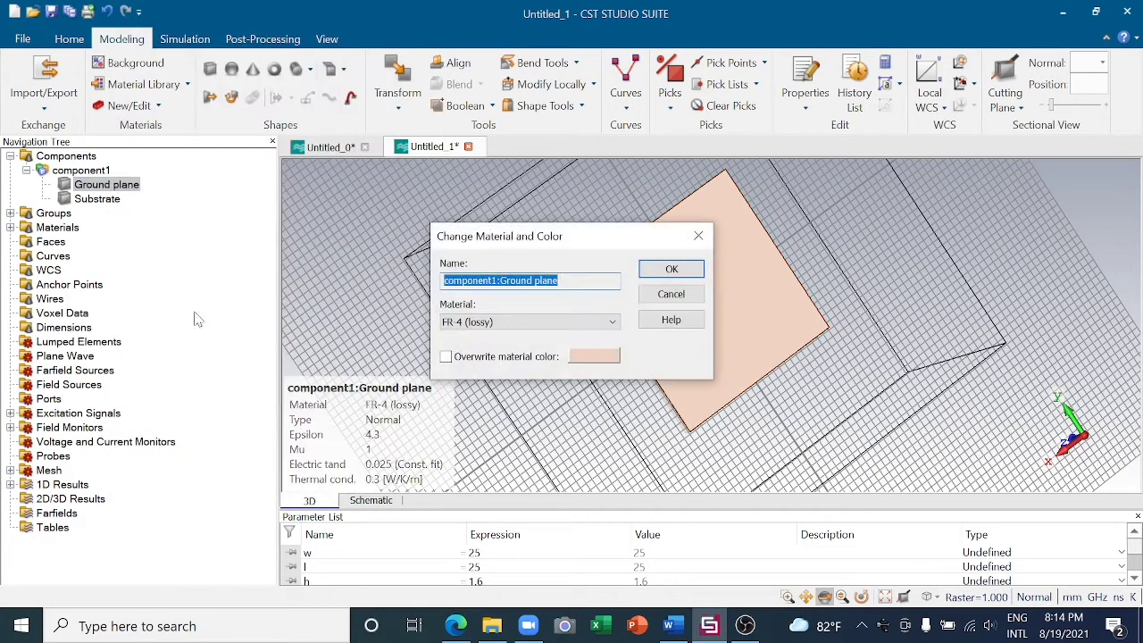
- Load Copper (annealed) from the material library and assign it as the Ground plane's material
{"action": "left_click", "coordinate": [613, 322]}
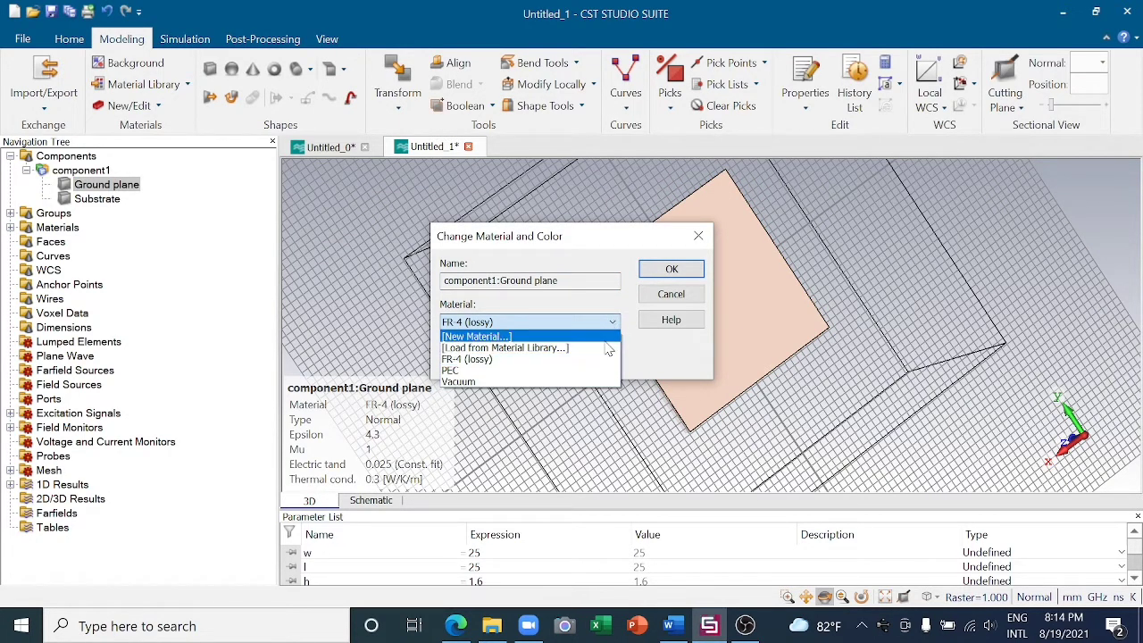
{"action": "left_click", "coordinate": [536, 348]}
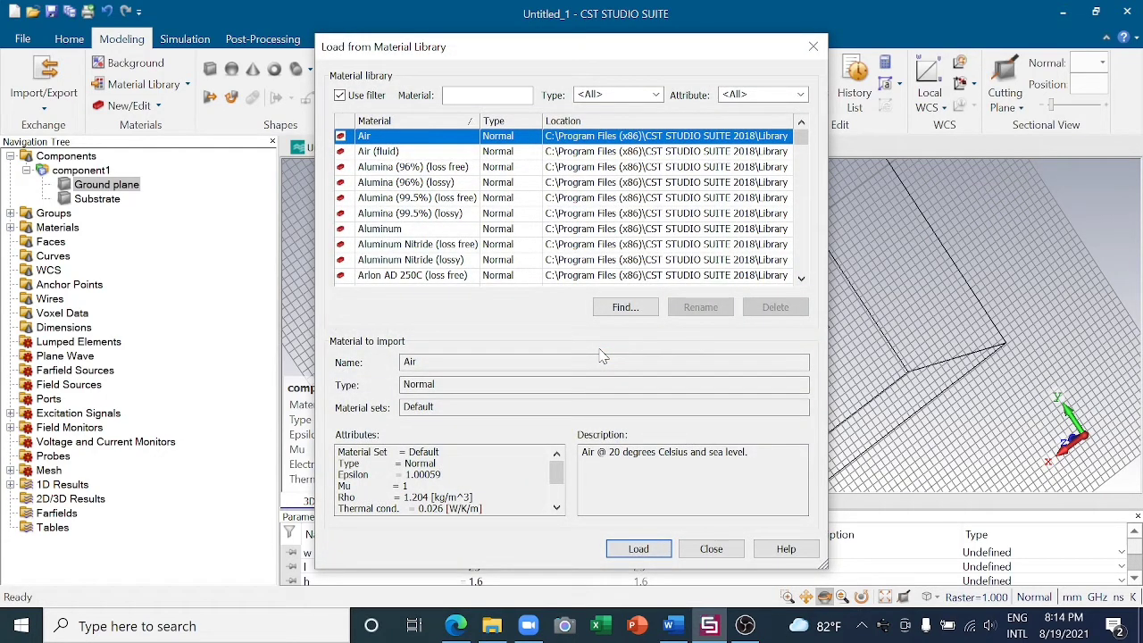
{"action": "left_click", "coordinate": [460, 94]}
{"action": "type", "text": "c"}
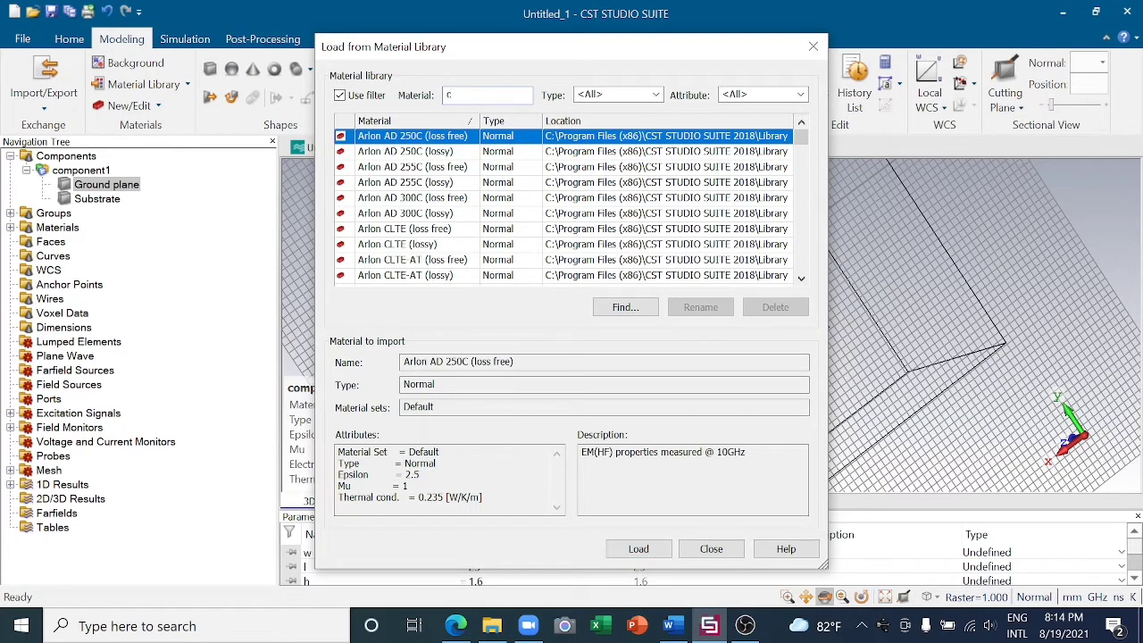
{"action": "type", "text": "opp"}
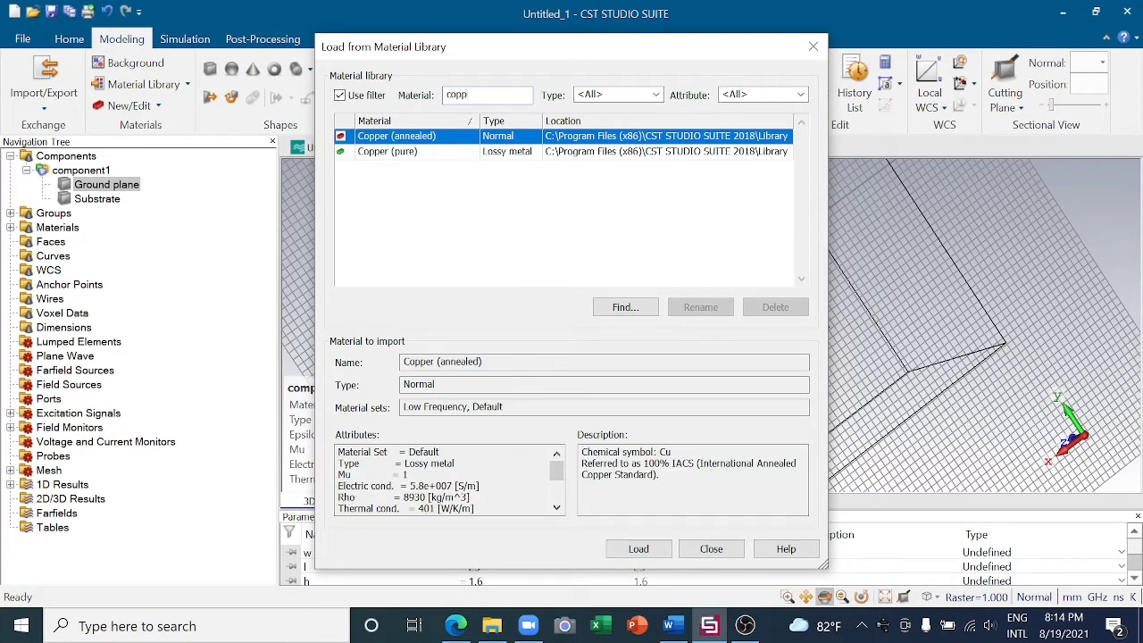
{"action": "left_click", "coordinate": [444, 136]}
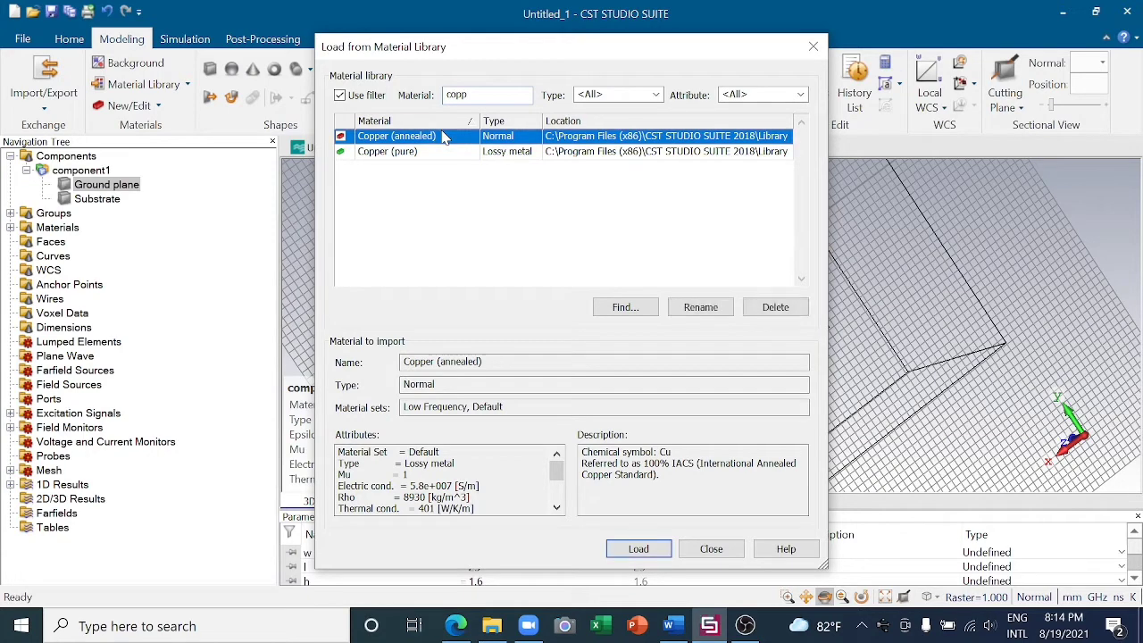
{"action": "left_click", "coordinate": [637, 548]}
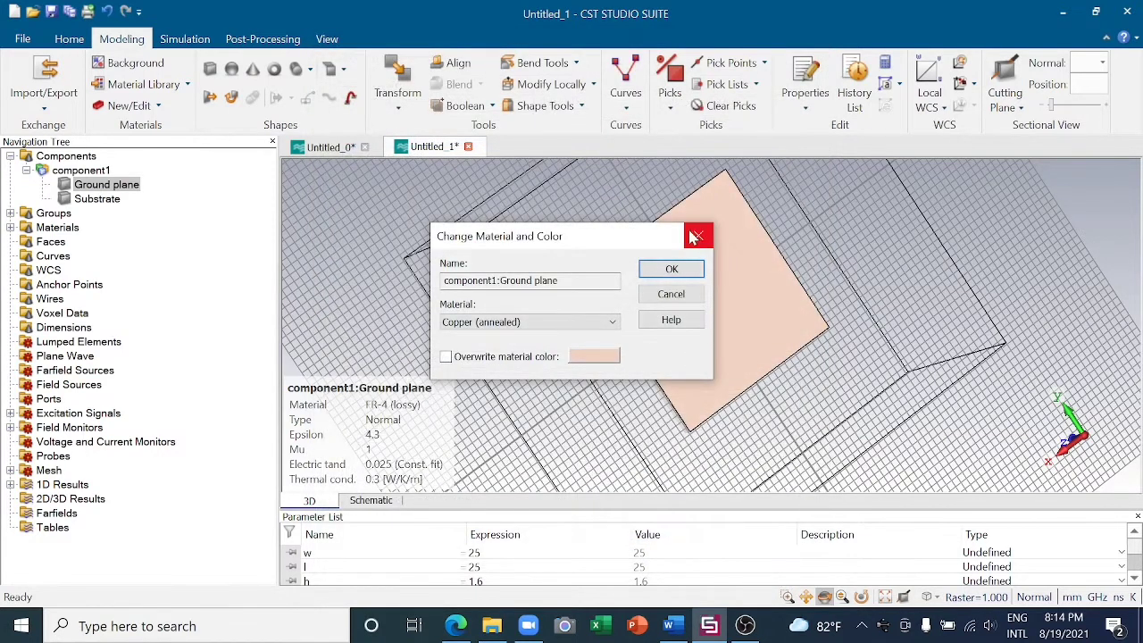
{"action": "left_click", "coordinate": [671, 270]}
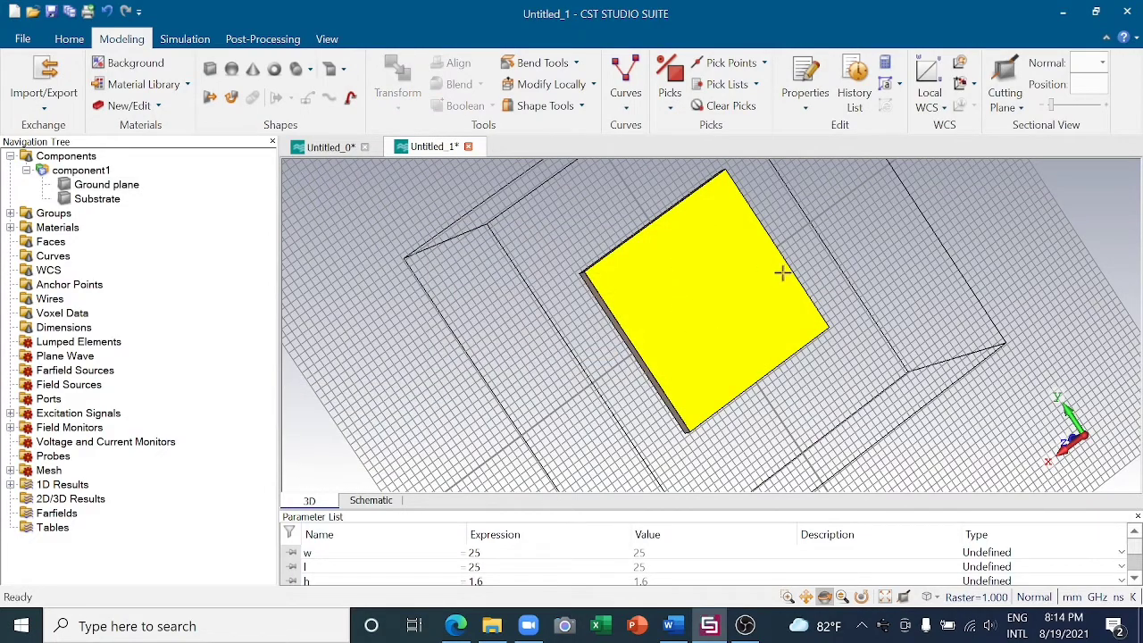
{"action": "mouse_move", "coordinate": [620, 350]}
{"action": "left_mouse_down"}
{"action": "mouse_move", "coordinate": [774, 294]}
{"action": "mouse_move", "coordinate": [732, 275]}
{"action": "mouse_move", "coordinate": [788, 260]}
{"action": "left_mouse_up"}
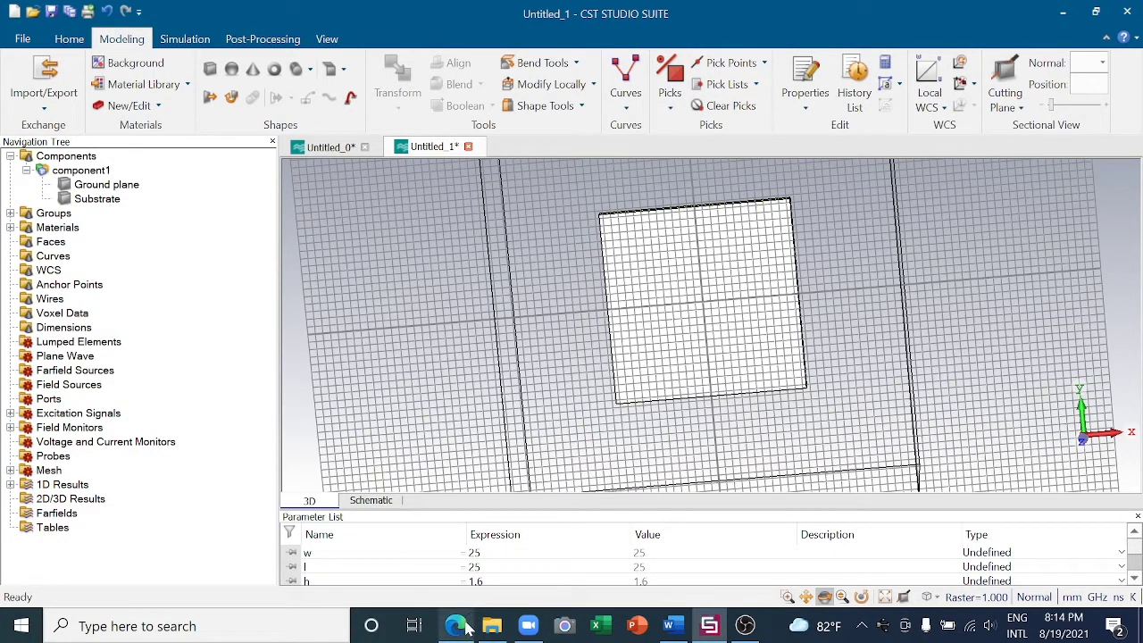
- Switch to Microsoft Edge and search the web for pasternack
{"action": "mouse_move", "coordinate": [460, 626]}
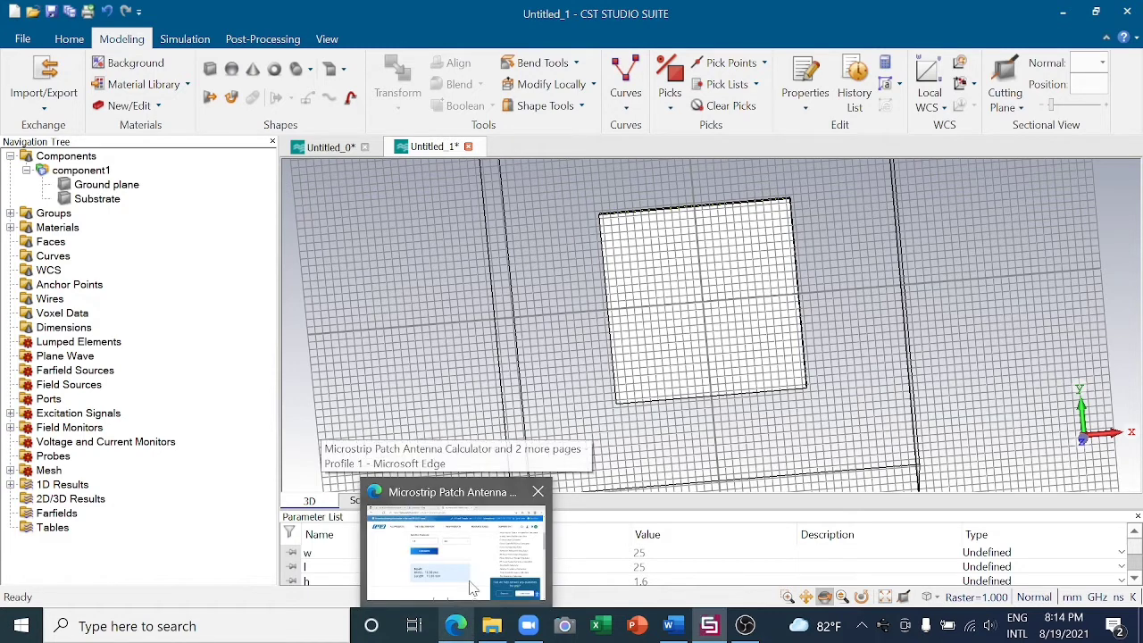
{"action": "left_click", "coordinate": [473, 589]}
{"action": "left_click", "coordinate": [350, 54]}
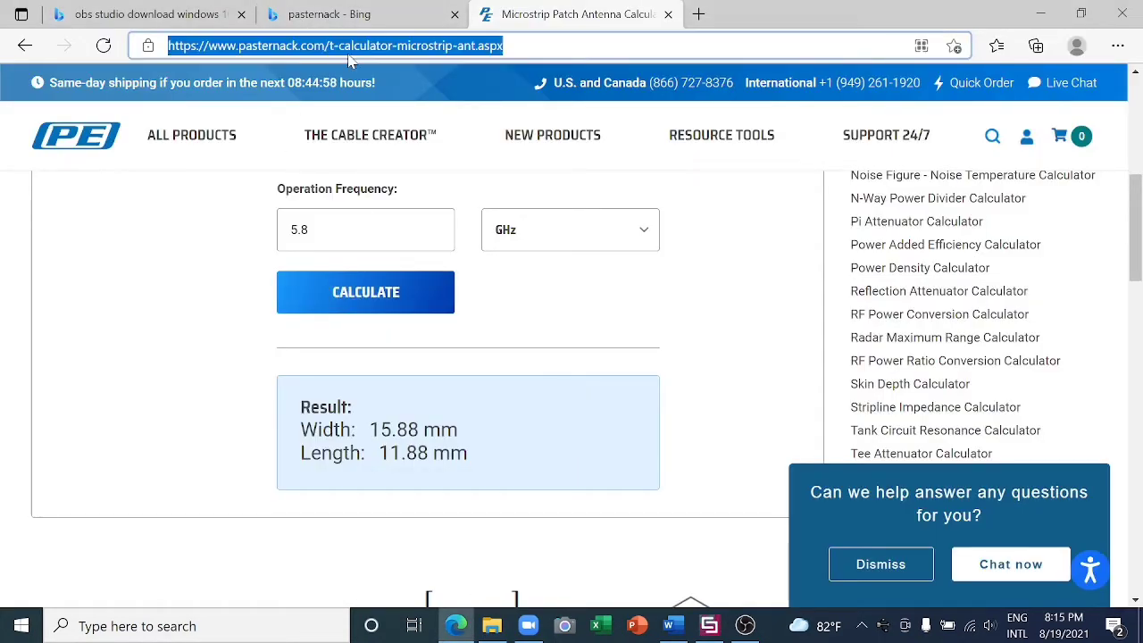
{"action": "key", "text": "BackSpace"}
{"action": "type", "text": "past"}
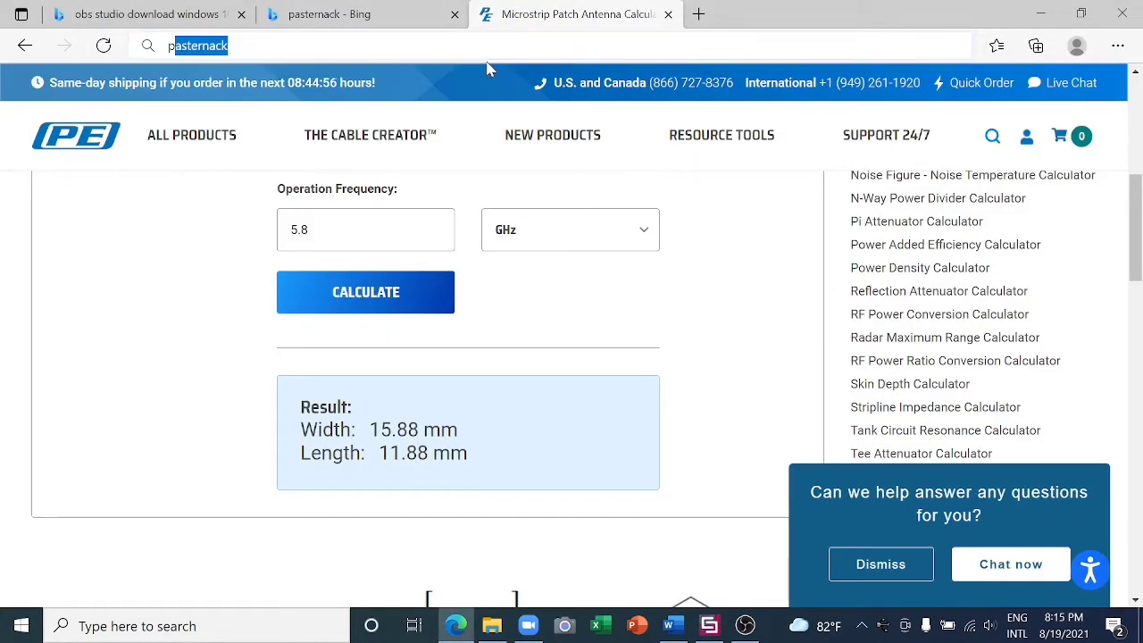
{"action": "type", "text": "e"}
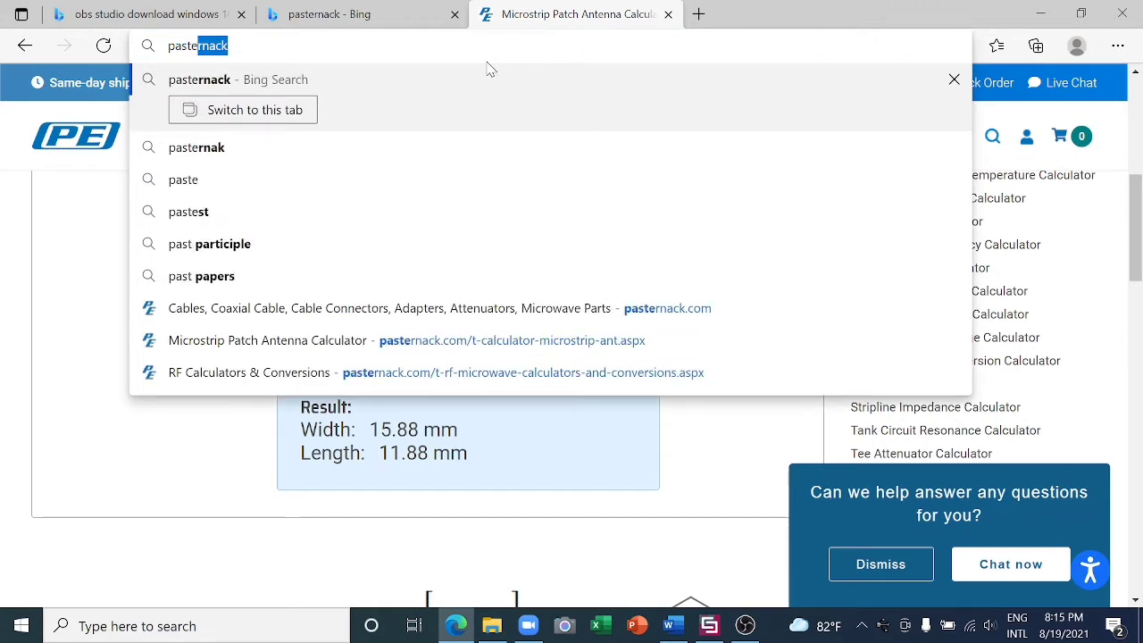
{"action": "type", "text": "rn"}
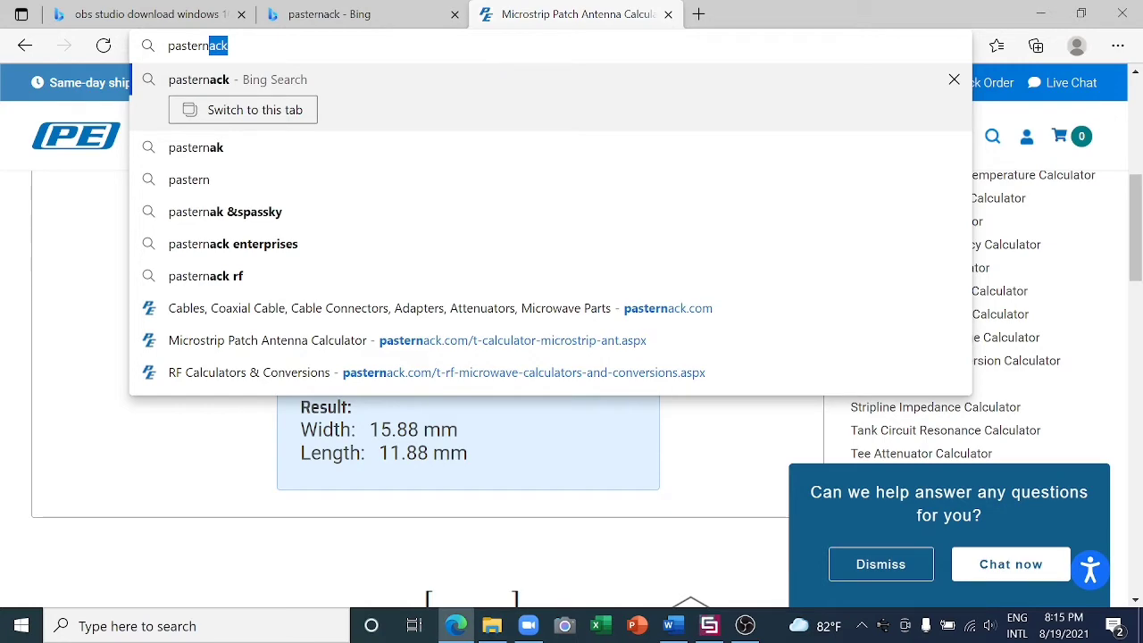
{"action": "left_click", "coordinate": [264, 76]}
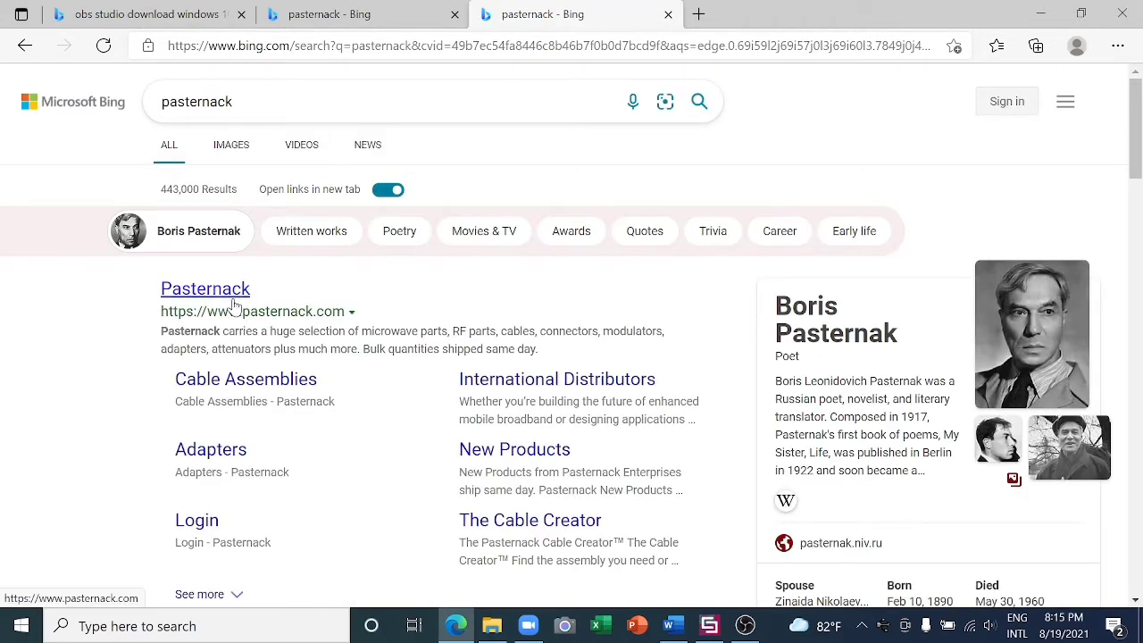
- Open the Pasternack website from the search results and go to its Calculators & Converters page
{"action": "left_click", "coordinate": [225, 293]}
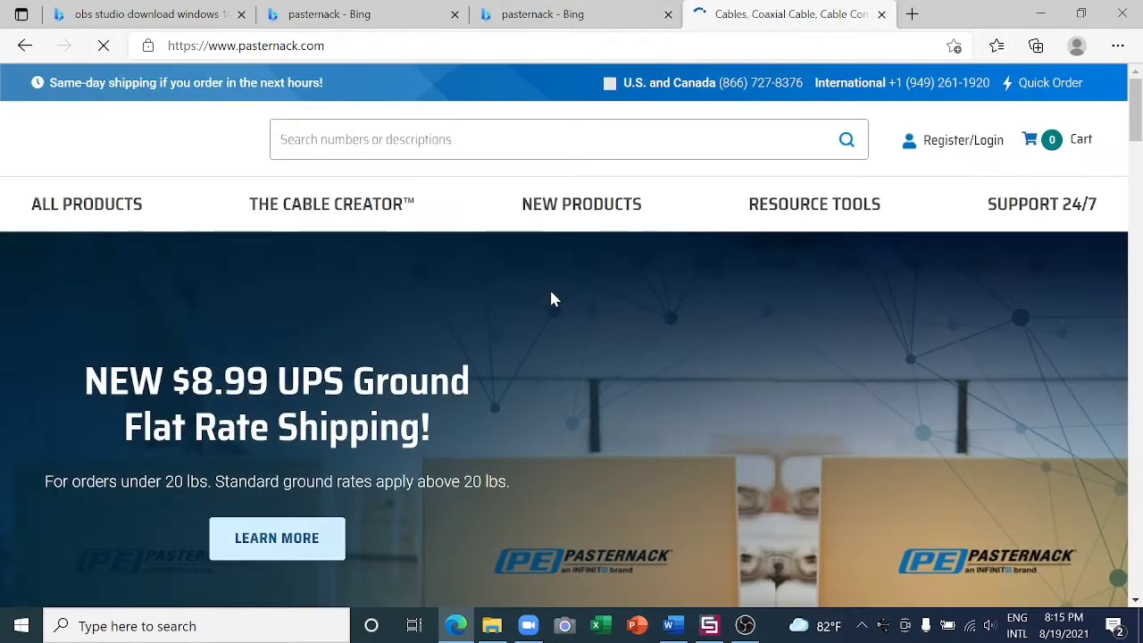
{"action": "scroll", "coordinate": [553, 286], "scroll_direction": "down", "scroll_amount": 5}
{"action": "scroll", "coordinate": [558, 268], "scroll_direction": "down", "scroll_amount": 20}
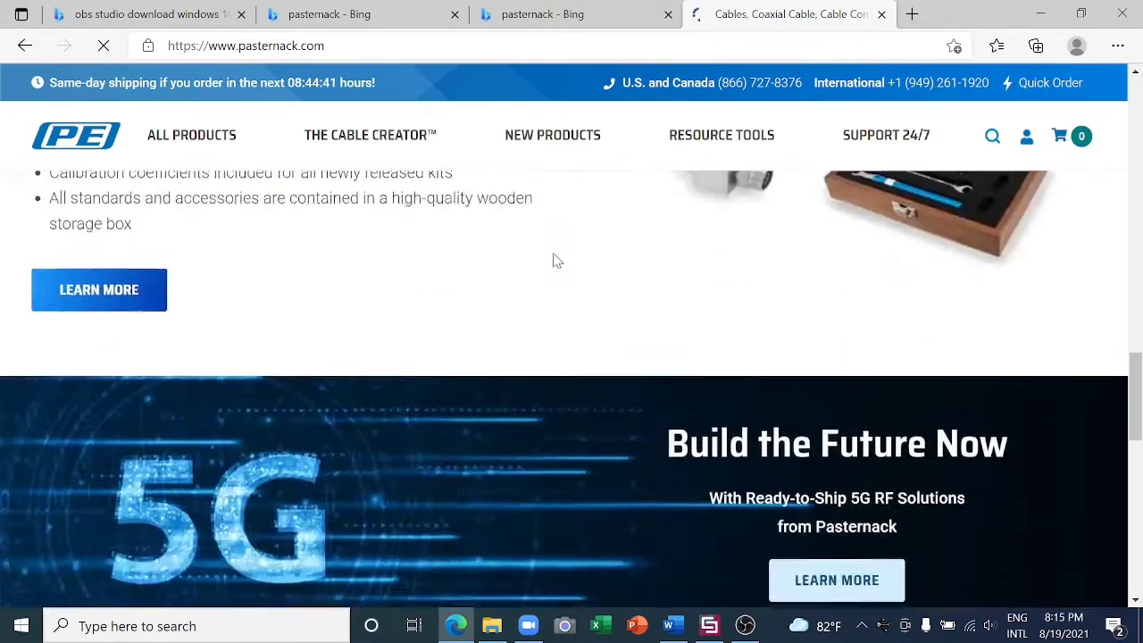
{"action": "scroll", "coordinate": [556, 268], "scroll_direction": "up", "scroll_amount": 4}
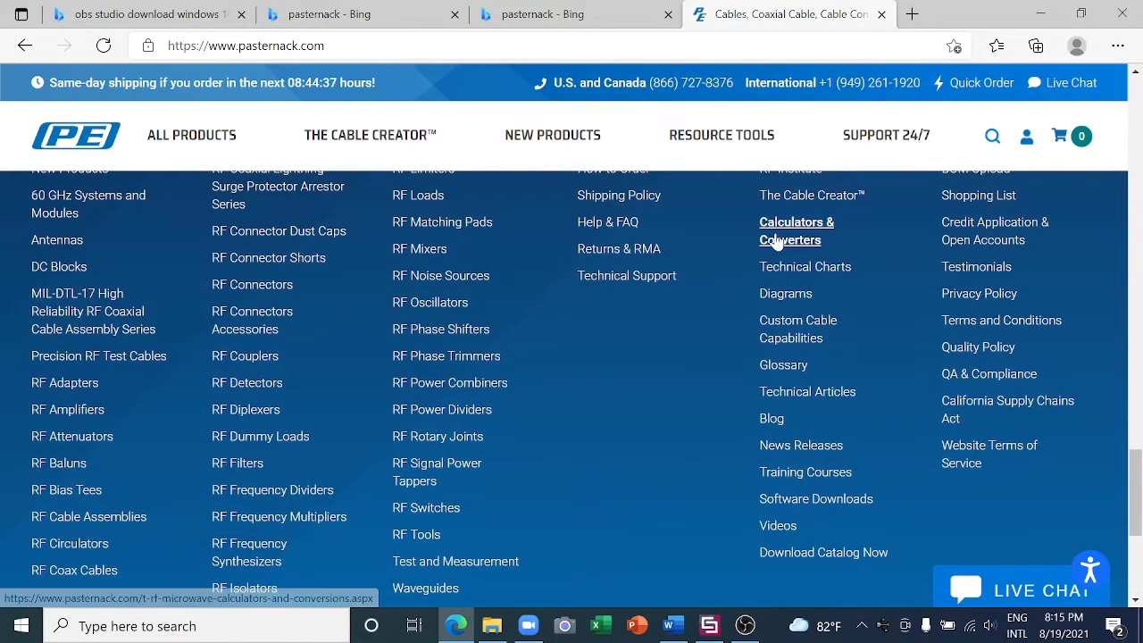
{"action": "left_click", "coordinate": [791, 239]}
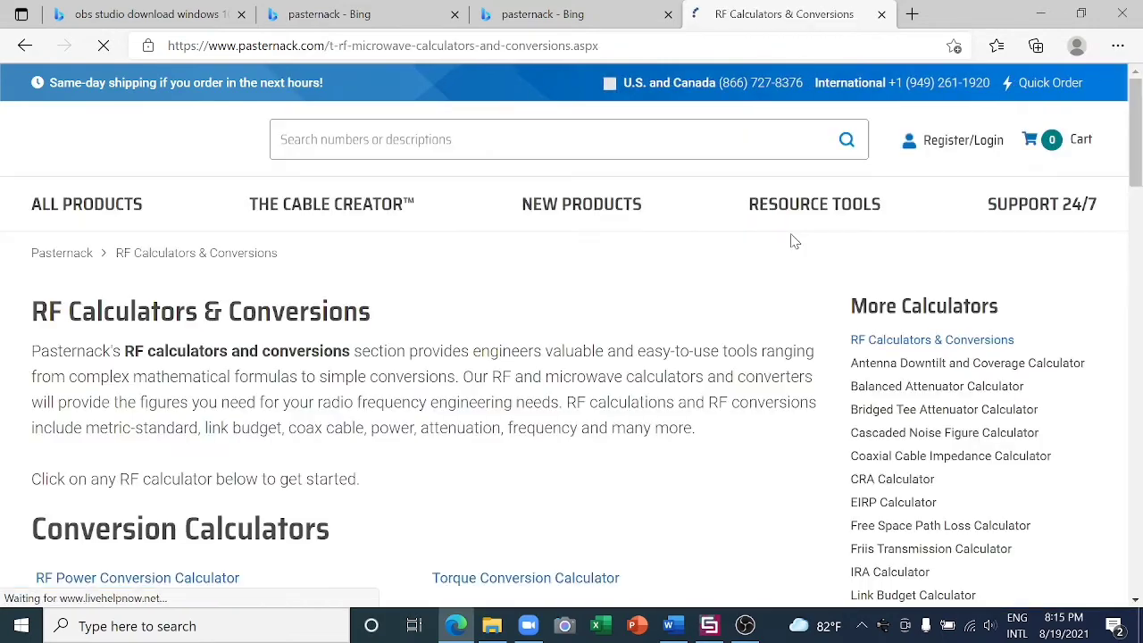
- Open the Microstrip Patch Antenna Calculator from the list of RF calculators and bring its calculation form into view
{"action": "scroll", "coordinate": [428, 330], "scroll_direction": "down", "scroll_amount": 5}
{"action": "scroll", "coordinate": [427, 332], "scroll_direction": "down", "scroll_amount": 4}
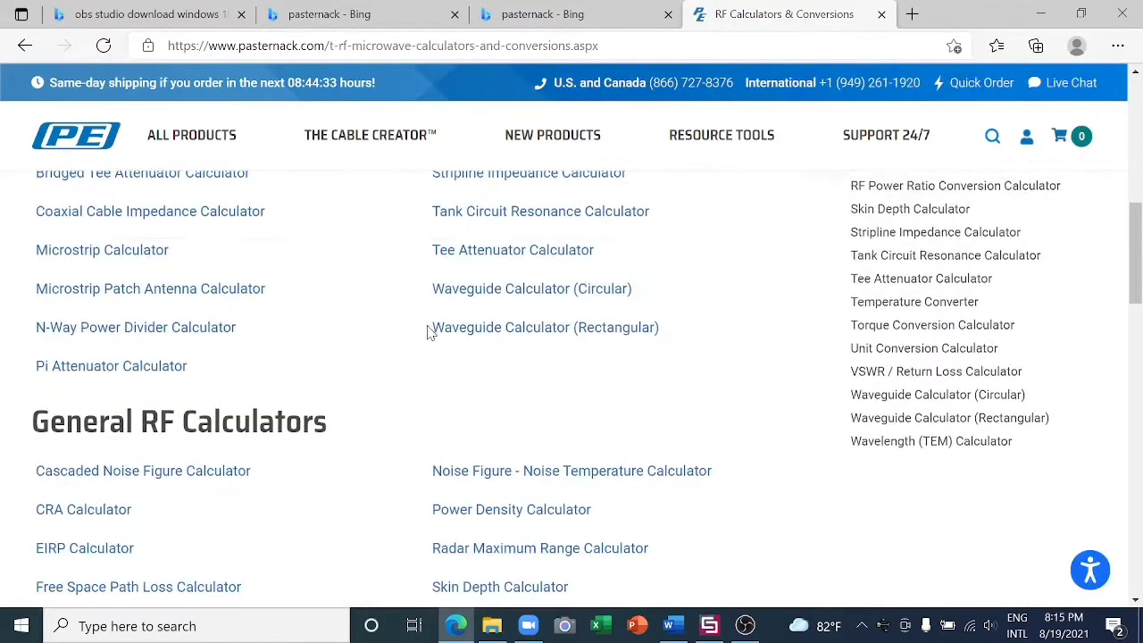
{"action": "scroll", "coordinate": [427, 333], "scroll_direction": "down", "scroll_amount": 3}
{"action": "scroll", "coordinate": [429, 332], "scroll_direction": "up", "scroll_amount": 5}
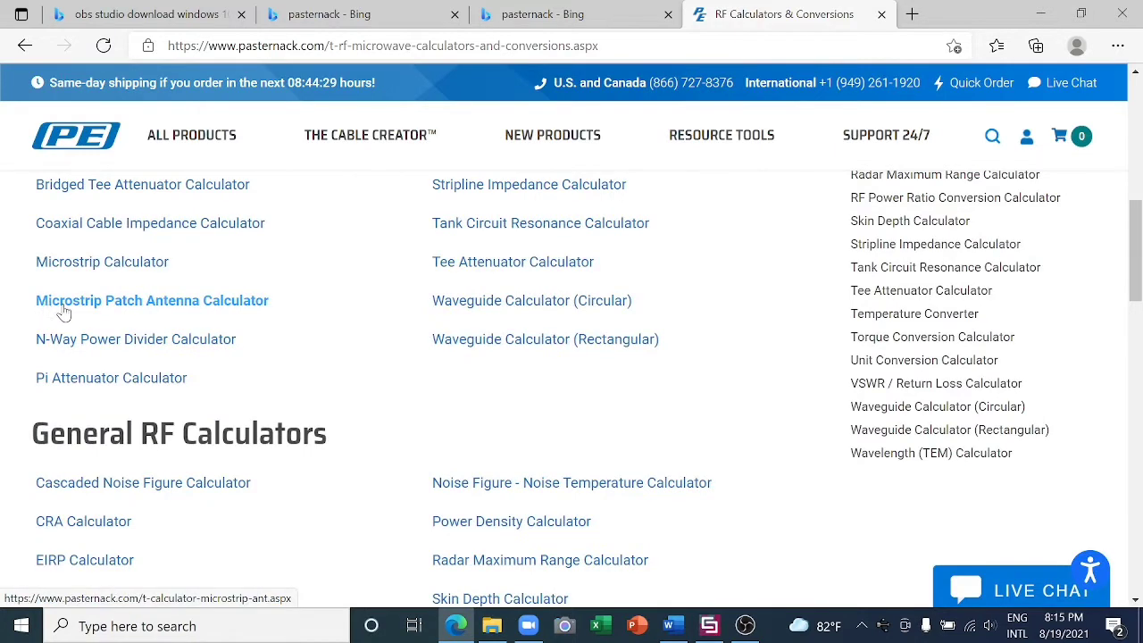
{"action": "left_click", "coordinate": [157, 304]}
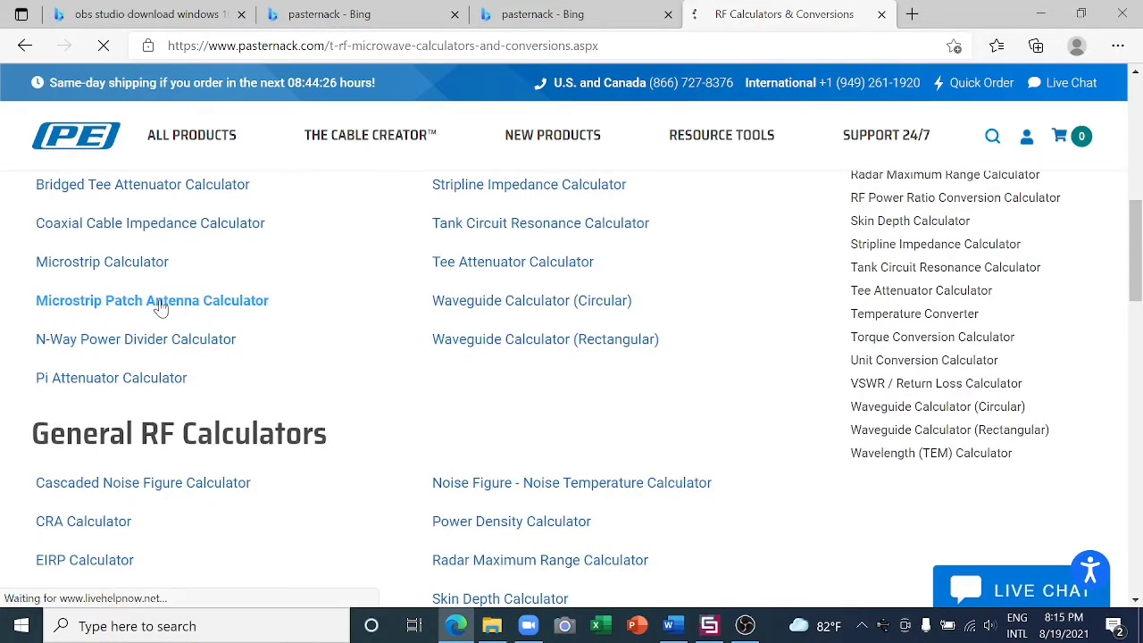
{"action": "scroll", "coordinate": [191, 375], "scroll_direction": "down", "scroll_amount": 1}
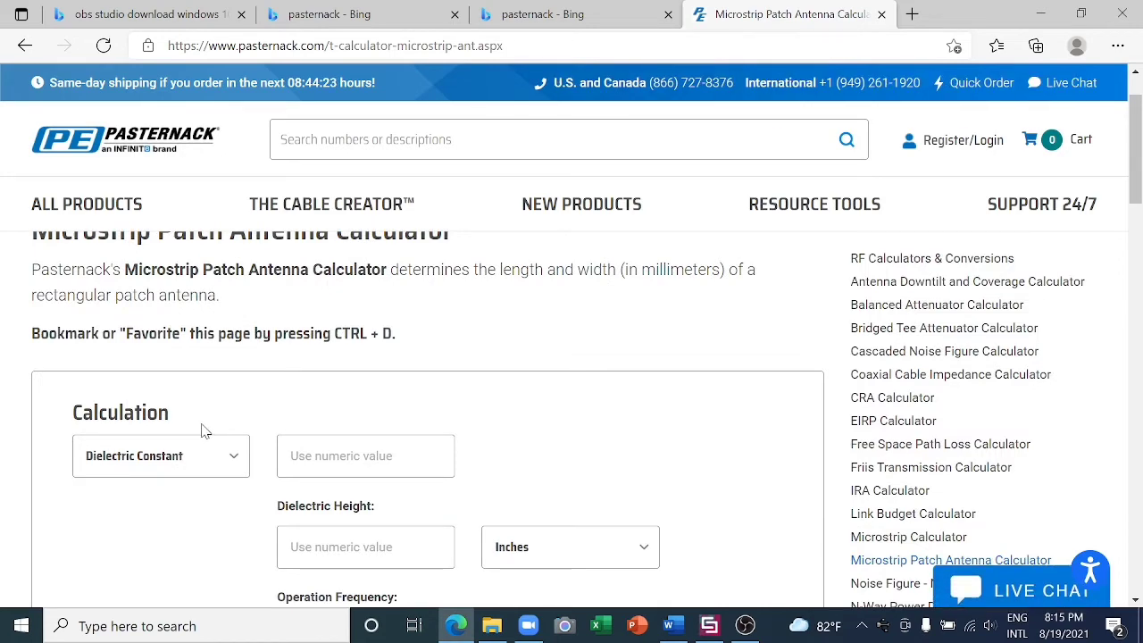
- Enter a dielectric constant of 4.3 and a dielectric height of 1.6 millimeters in the patch antenna calculator
{"action": "scroll", "coordinate": [204, 428], "scroll_direction": "down", "scroll_amount": 1}
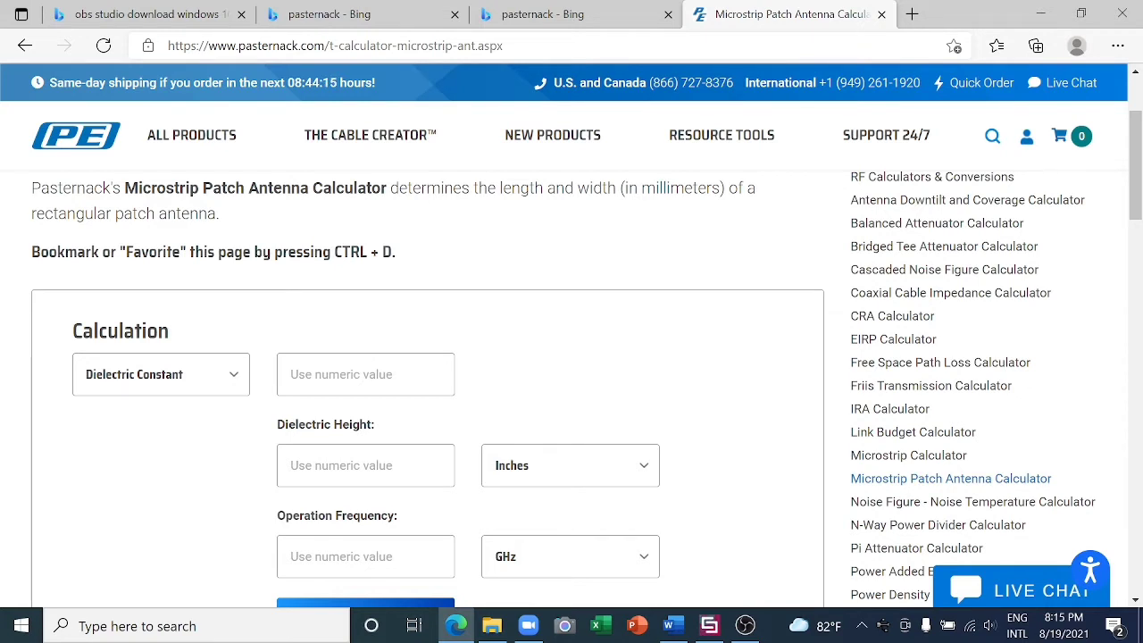
{"action": "left_click", "coordinate": [365, 375]}
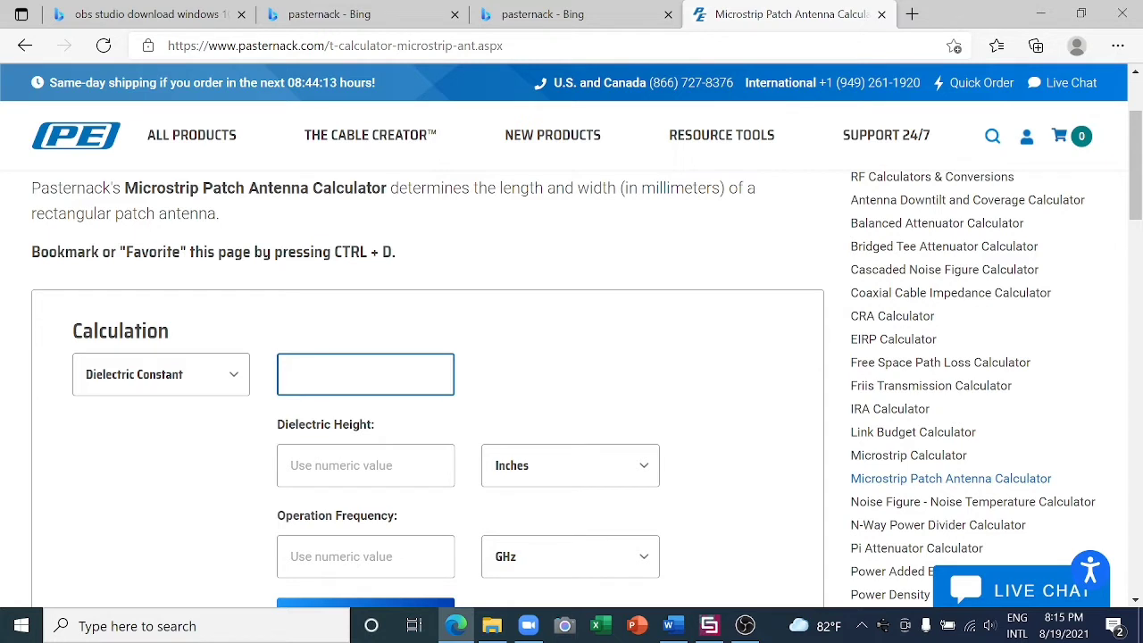
{"action": "type", "text": "4.3"}
{"action": "key", "text": "Tab"}
{"action": "type", "text": "1"}
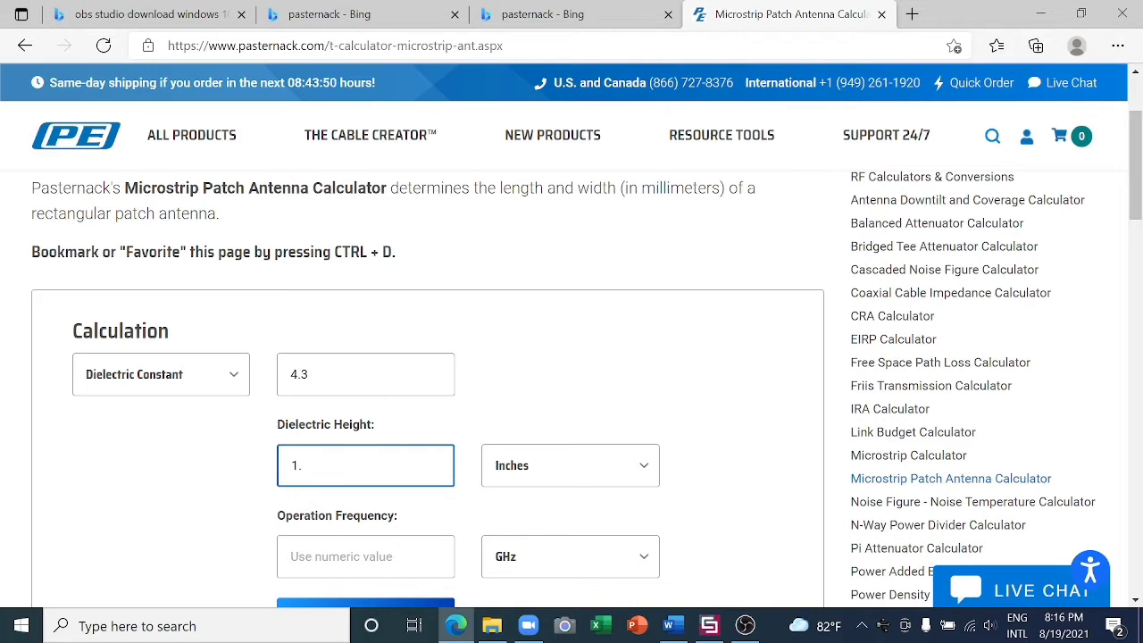
{"action": "type", "text": "6"}
{"action": "left_click", "coordinate": [643, 466]}
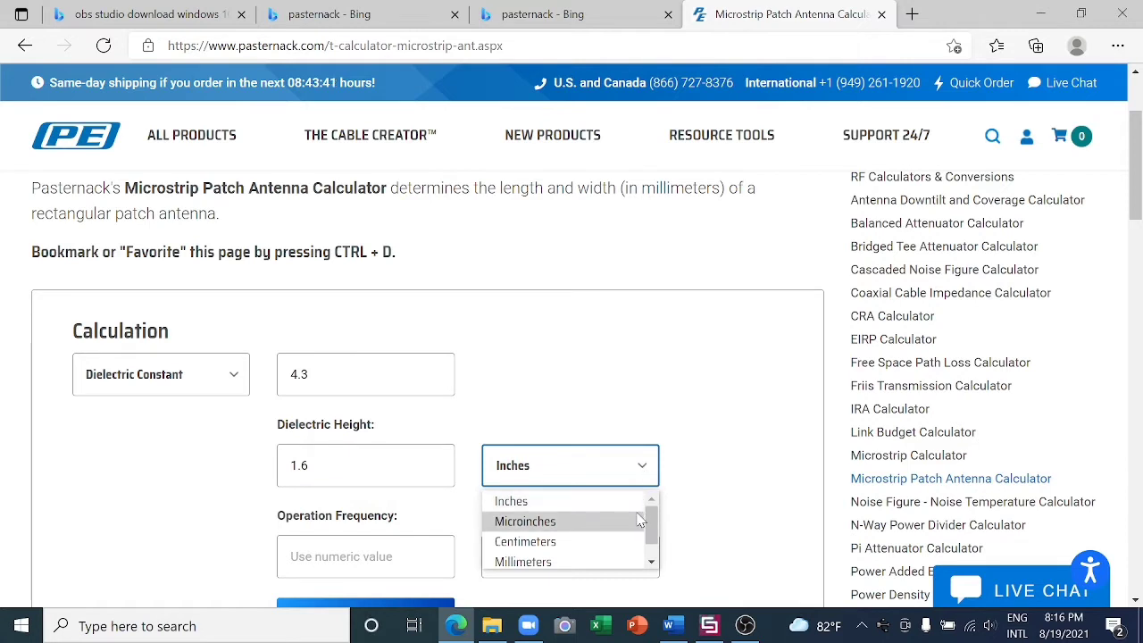
{"action": "left_click", "coordinate": [611, 560]}
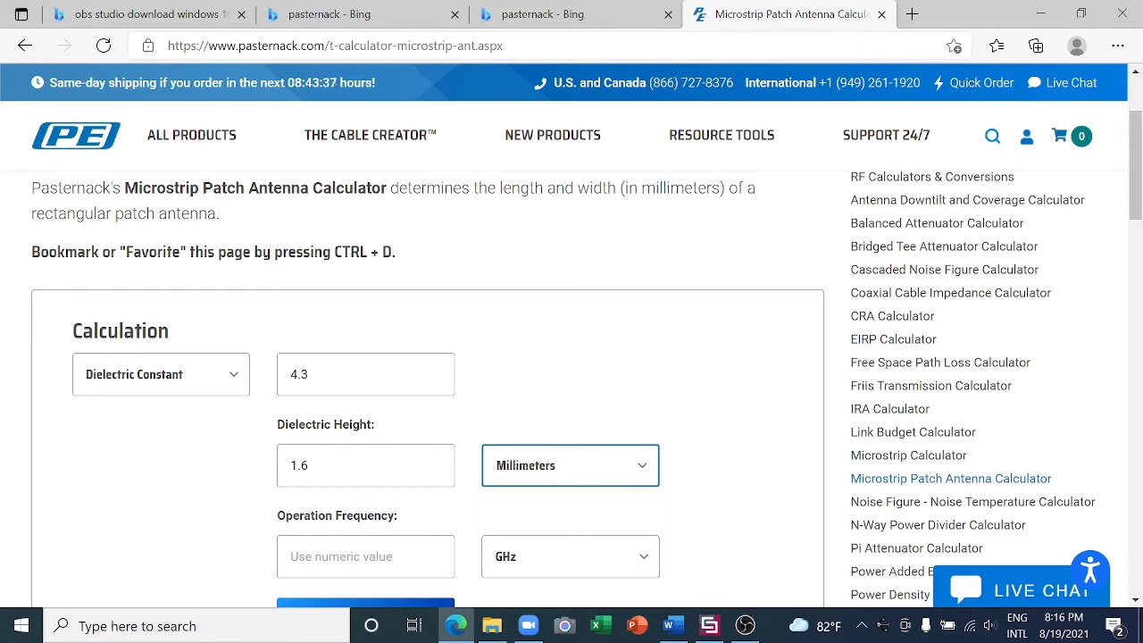
- Set the operation frequency to 5.8 GHz and calculate the patch width and length
{"action": "left_click", "coordinate": [358, 556]}
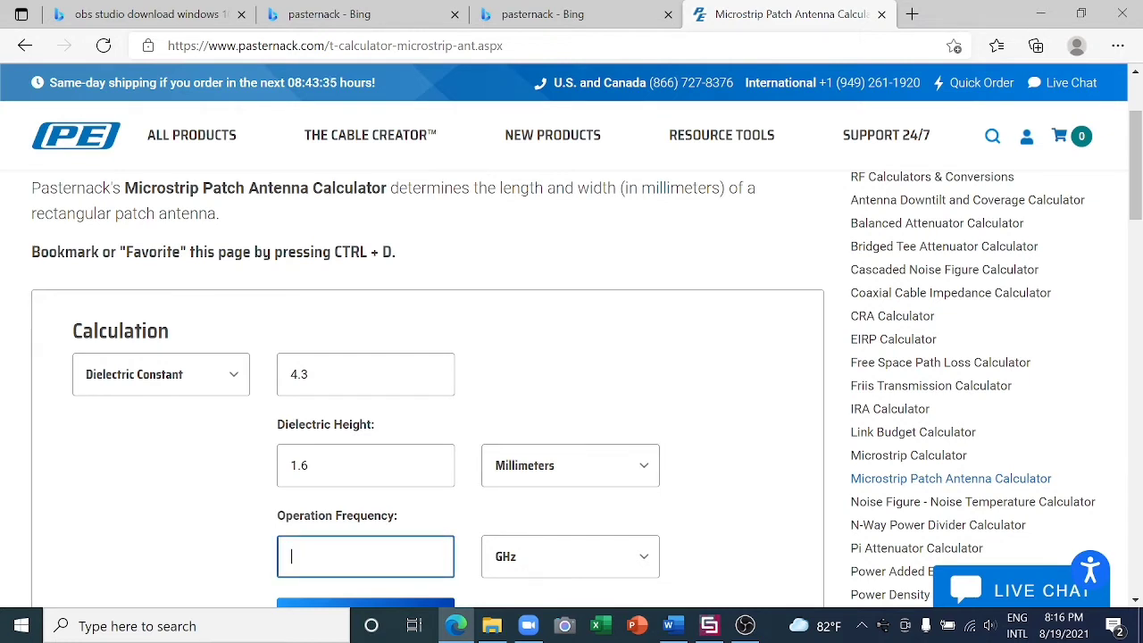
{"action": "type", "text": "5.8"}
{"action": "scroll", "coordinate": [382, 513], "scroll_direction": "down", "scroll_amount": 2}
{"action": "left_click", "coordinate": [370, 464]}
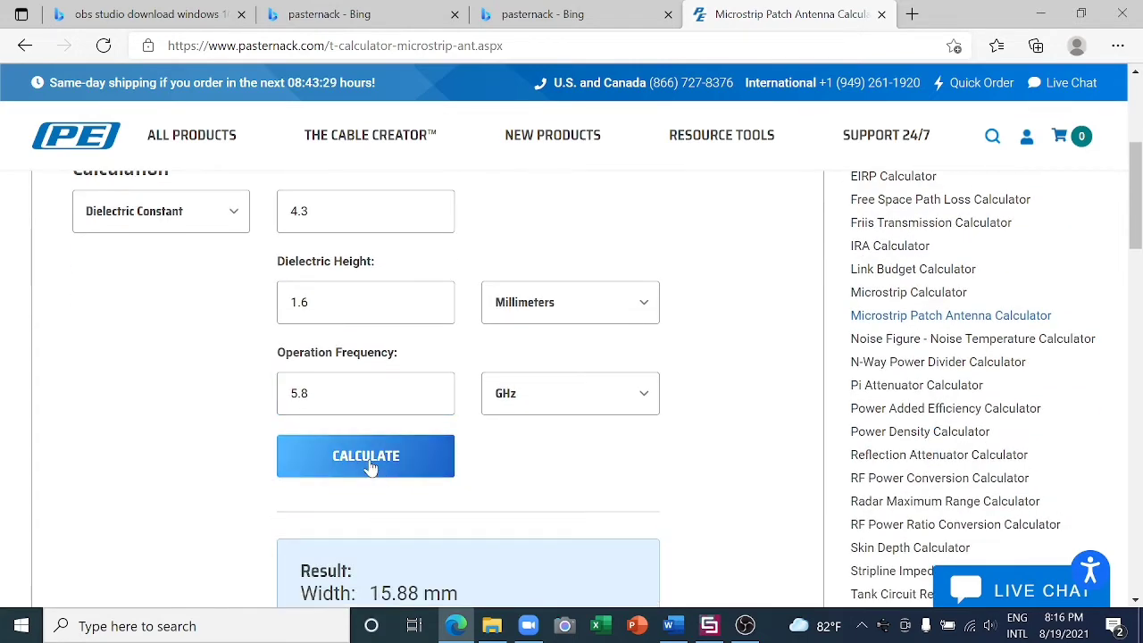
{"action": "scroll", "coordinate": [366, 468], "scroll_direction": "down", "scroll_amount": 2}
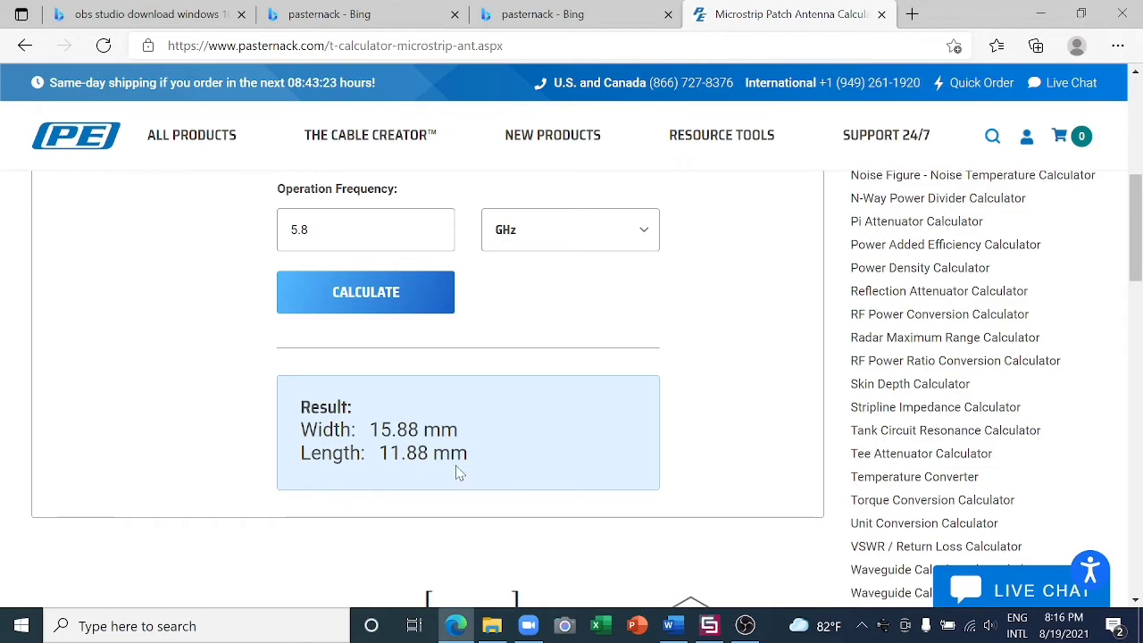
- Switch to CST Studio Suite and begin a brick named patch with X from -wp/2 to wp/2
{"action": "left_click", "coordinate": [713, 629]}
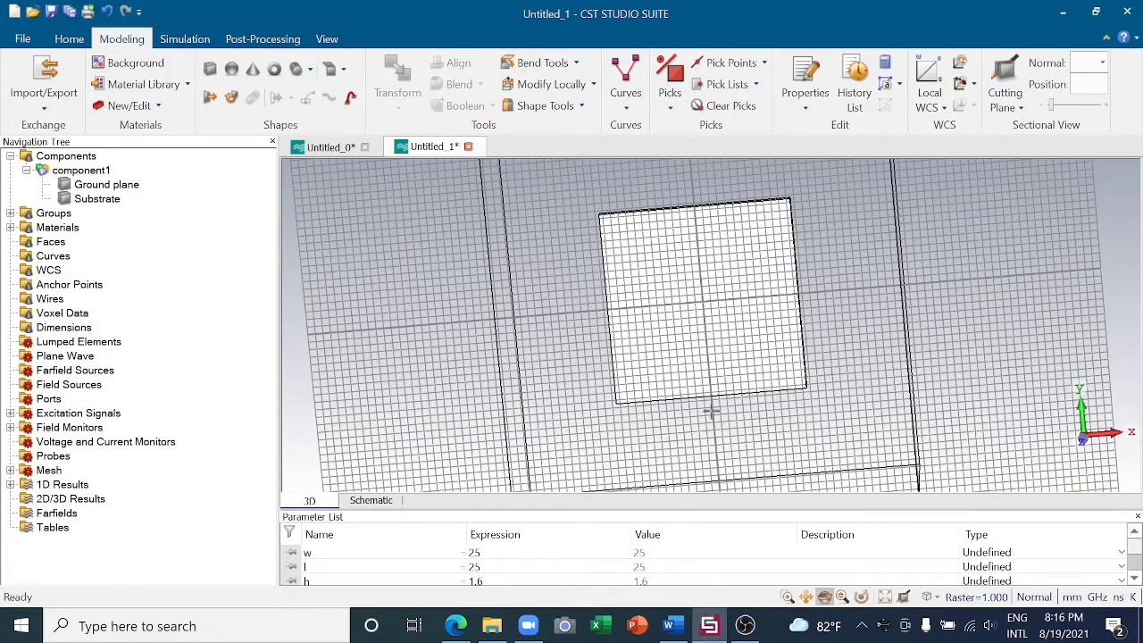
{"action": "left_click", "coordinate": [208, 72]}
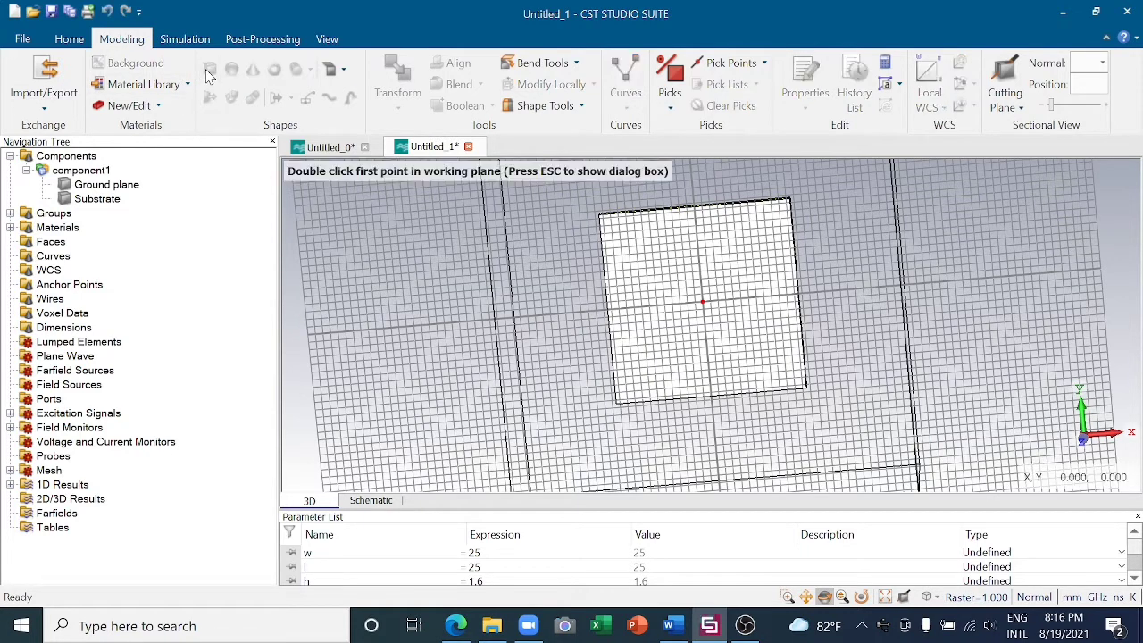
{"action": "key", "text": "Escape"}
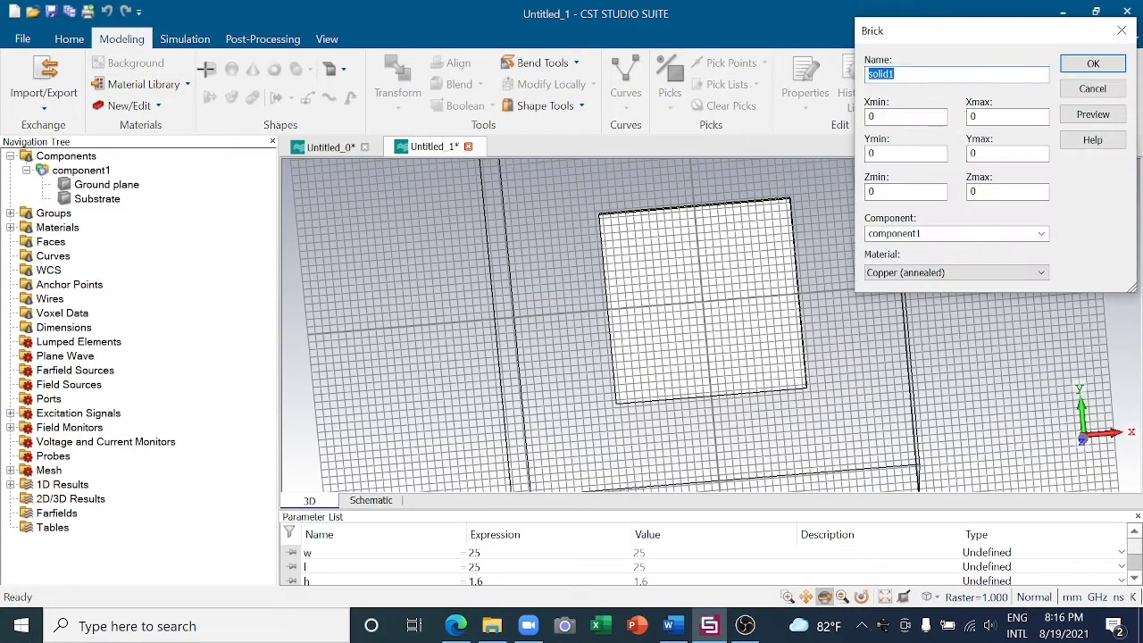
{"action": "type", "text": "patch"}
{"action": "double_click", "coordinate": [906, 117]}
{"action": "key", "text": "BackSpace"}
{"action": "type", "text": "w"}
{"action": "type", "text": "p/"}
{"action": "type", "text": "-"}
{"action": "key", "text": "Tab"}
{"action": "key", "text": "BackSpace"}
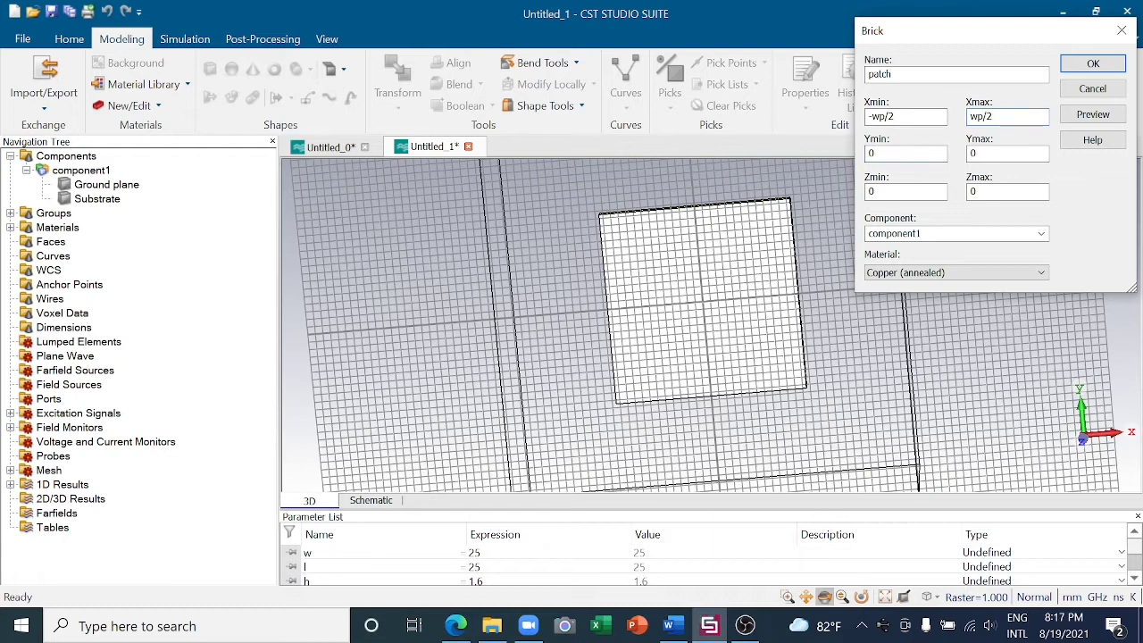
- Set the patch brick's Y range from -lp/2 to lp/2 and its Zmax to t
{"action": "key", "text": "Tab"}
{"action": "key", "text": "BackSpace"}
{"action": "type", "text": "lp"}
{"action": "type", "text": "-"}
{"action": "left_click", "coordinate": [978, 153]}
{"action": "key", "text": "BackSpace"}
{"action": "type", "text": "lp/"}
{"action": "left_click", "coordinate": [978, 192]}
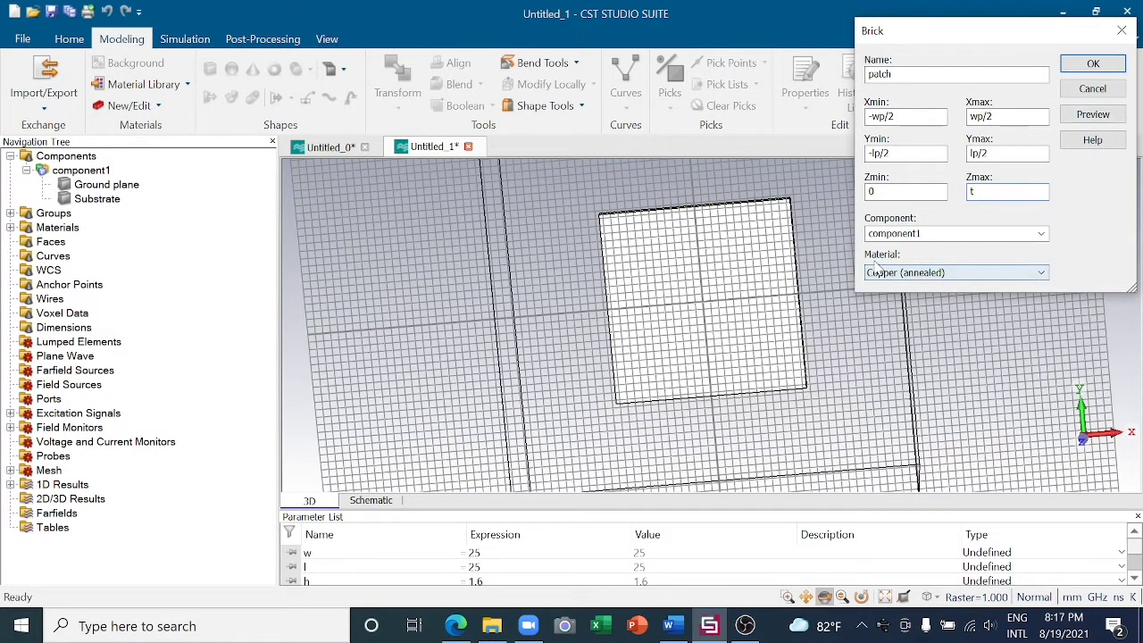
- Define the missing parameters wp as 15.88 and lp as 11.88 from the calculator results, and create the copper patch brick
{"action": "left_click", "coordinate": [1080, 117]}
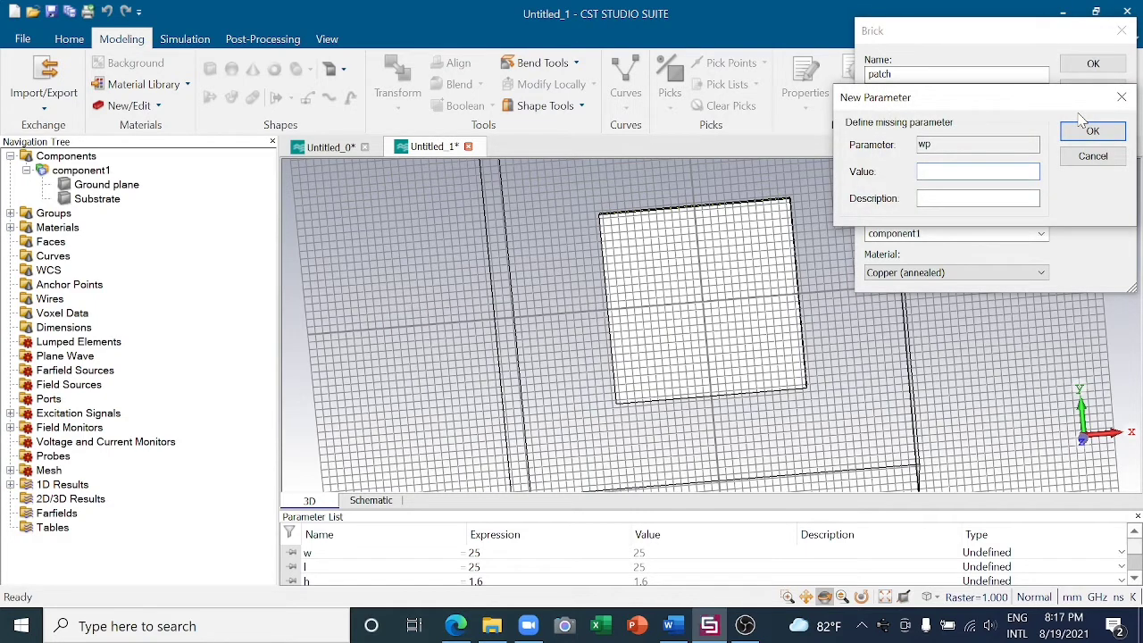
{"action": "type", "text": "15.88"}
{"action": "left_click", "coordinate": [455, 626]}
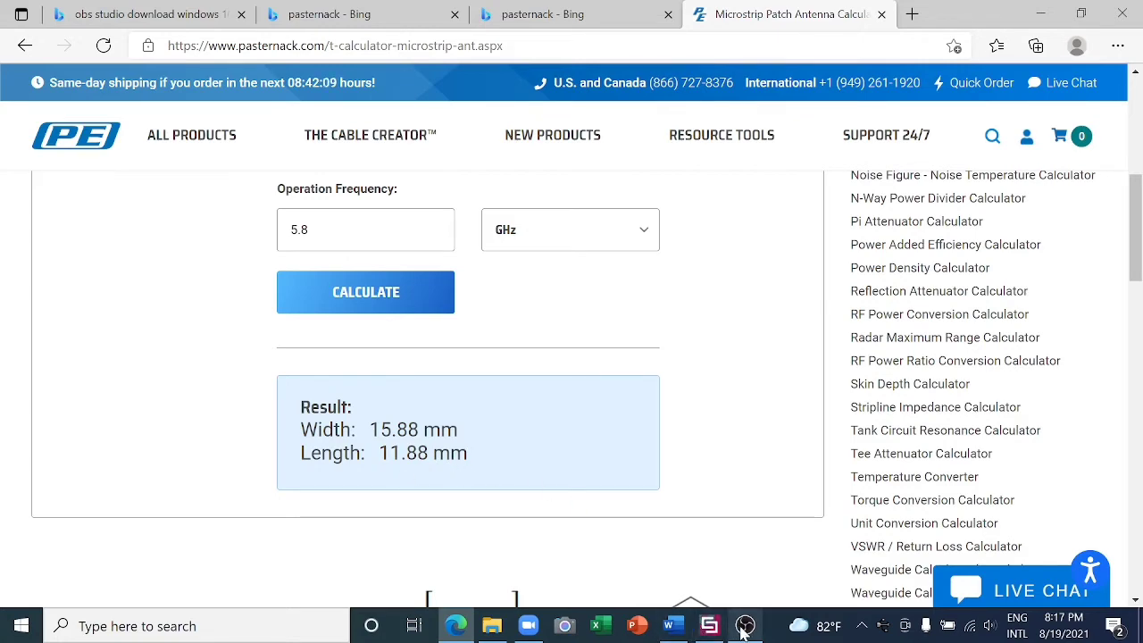
{"action": "left_click", "coordinate": [712, 627]}
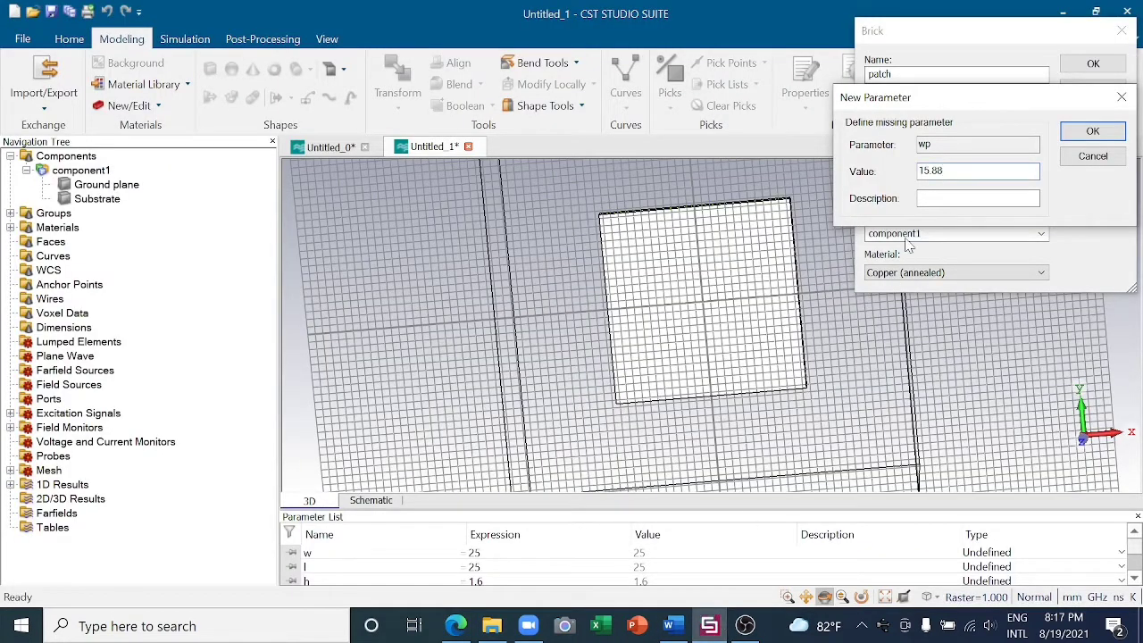
{"action": "left_click", "coordinate": [1084, 133]}
{"action": "left_click", "coordinate": [1085, 133]}
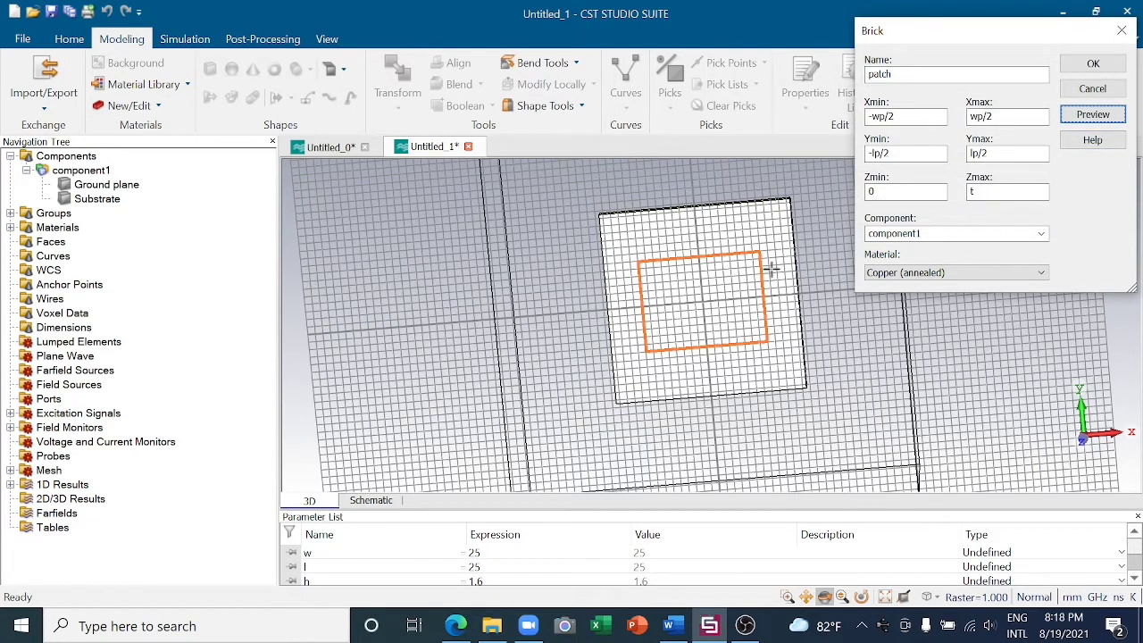
{"action": "left_click", "coordinate": [1085, 64]}
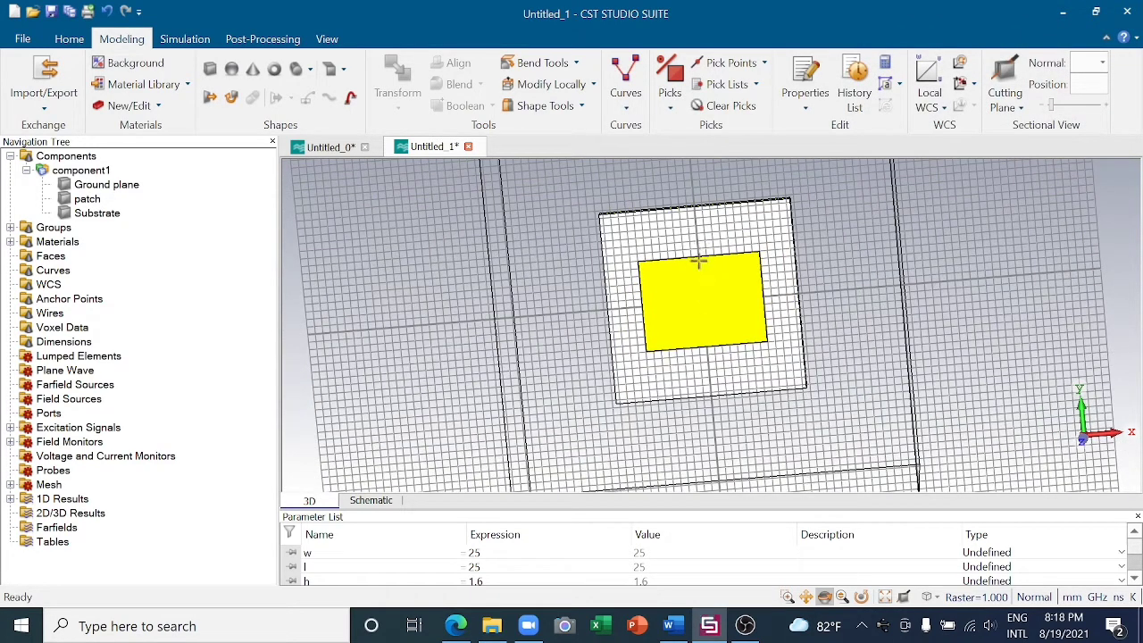
- Translate the patch by 4 mm along Y with the Transform tool
{"action": "left_click", "coordinate": [87, 200]}
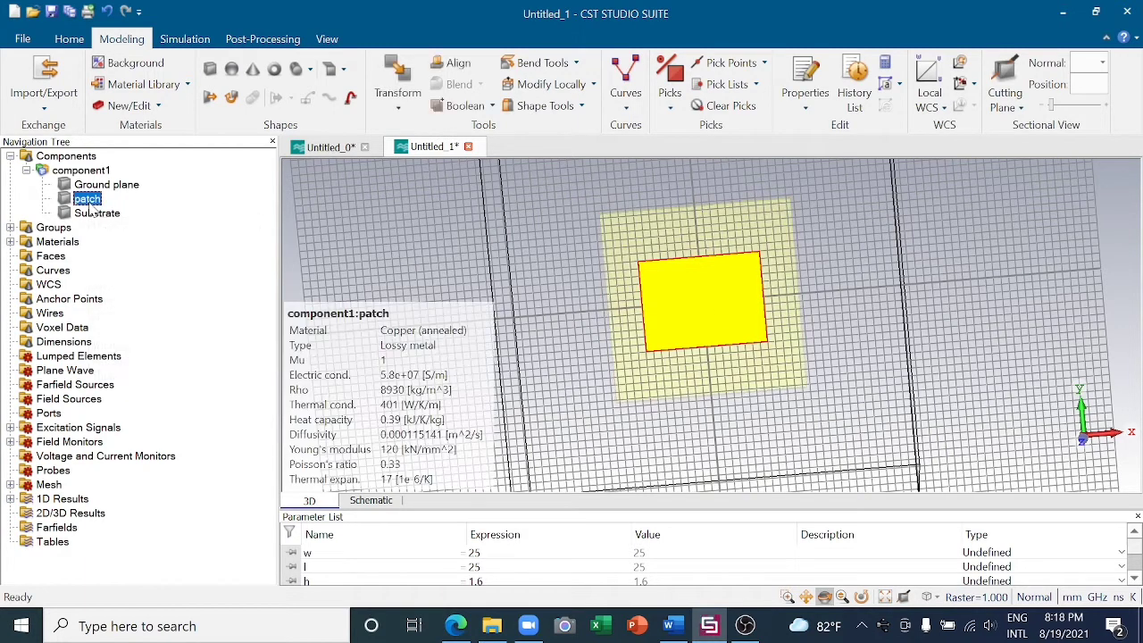
{"action": "left_click", "coordinate": [409, 109]}
{"action": "left_click", "coordinate": [412, 147]}
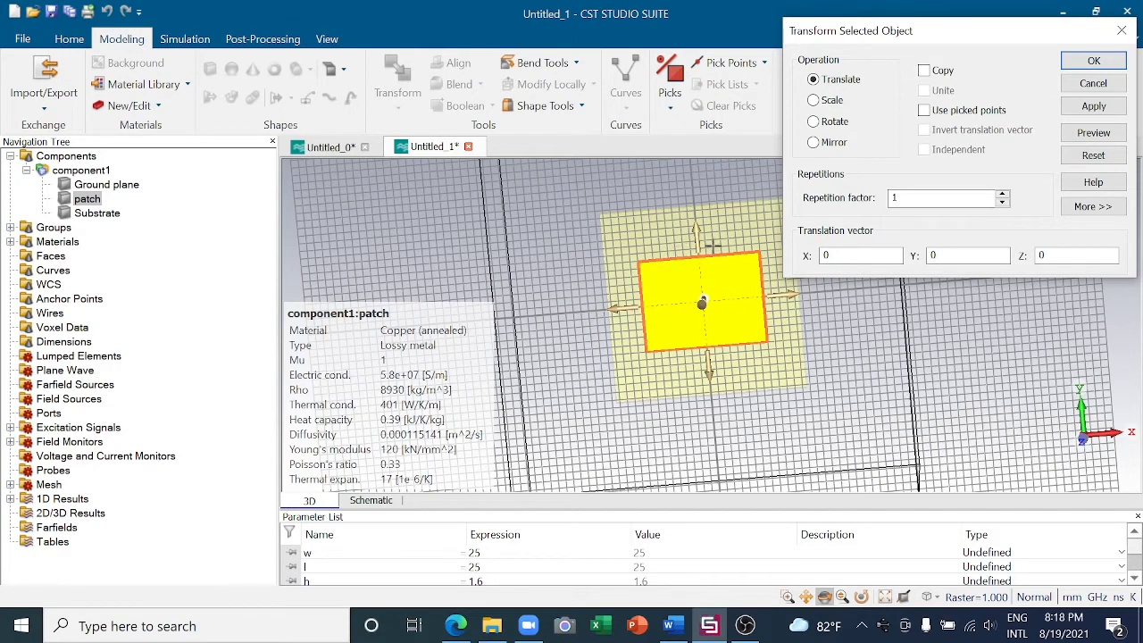
{"action": "left_click_drag", "start_coordinate": [703, 300], "coordinate": [700, 269]}
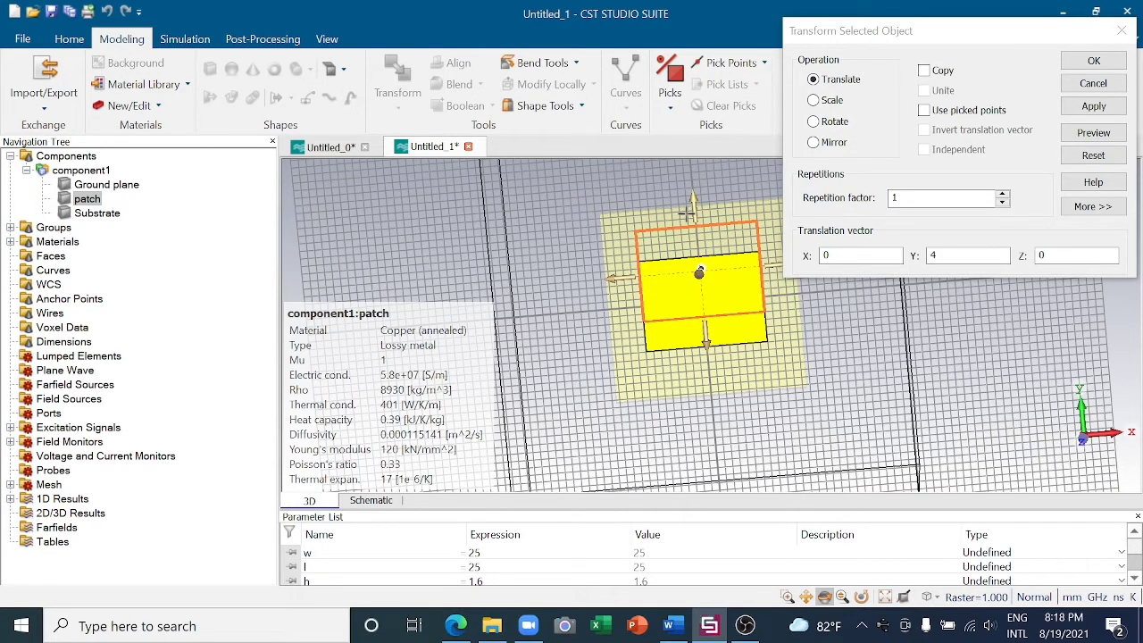
{"action": "left_click", "coordinate": [1108, 61]}
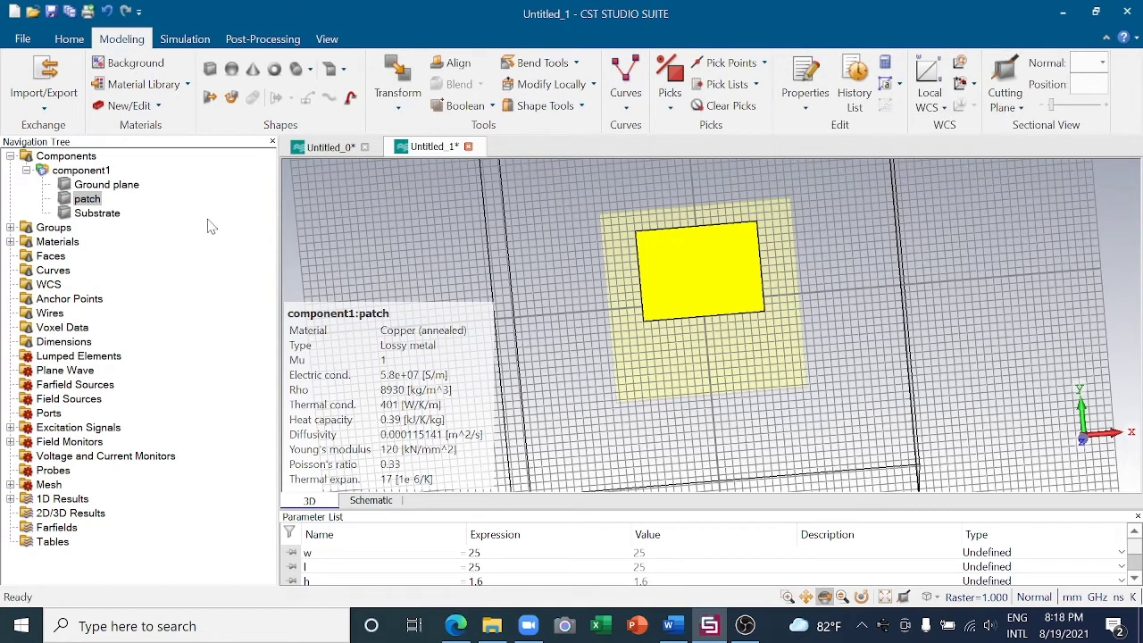
{"action": "left_click", "coordinate": [106, 171]}
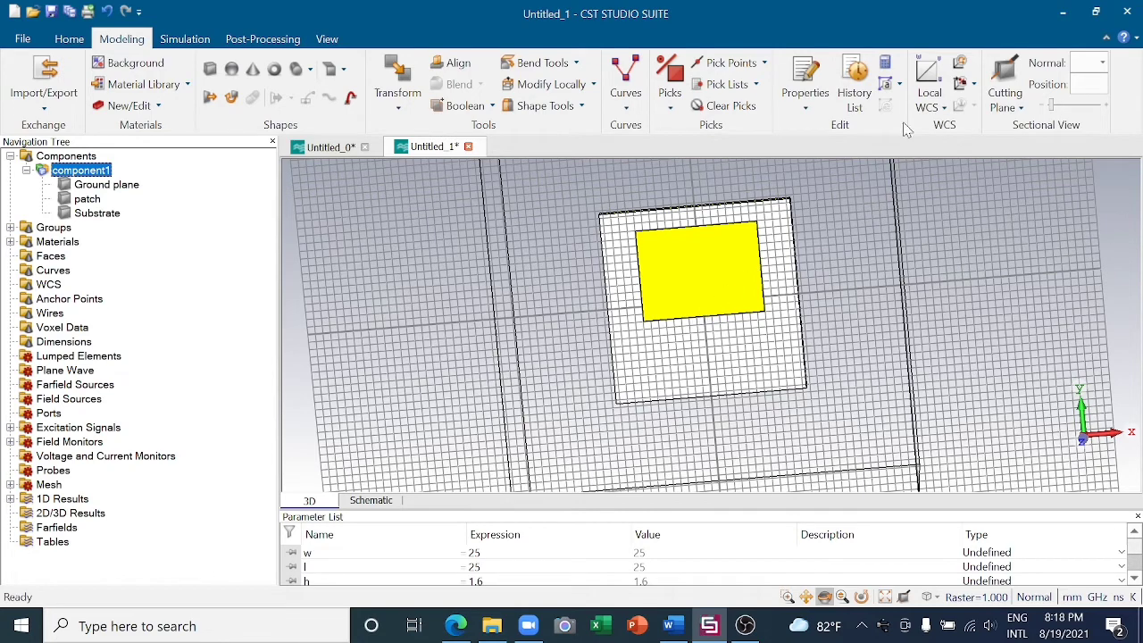
- Align the local WCS with the midpoint of the patch's lower edge
{"action": "left_click", "coordinate": [964, 85]}
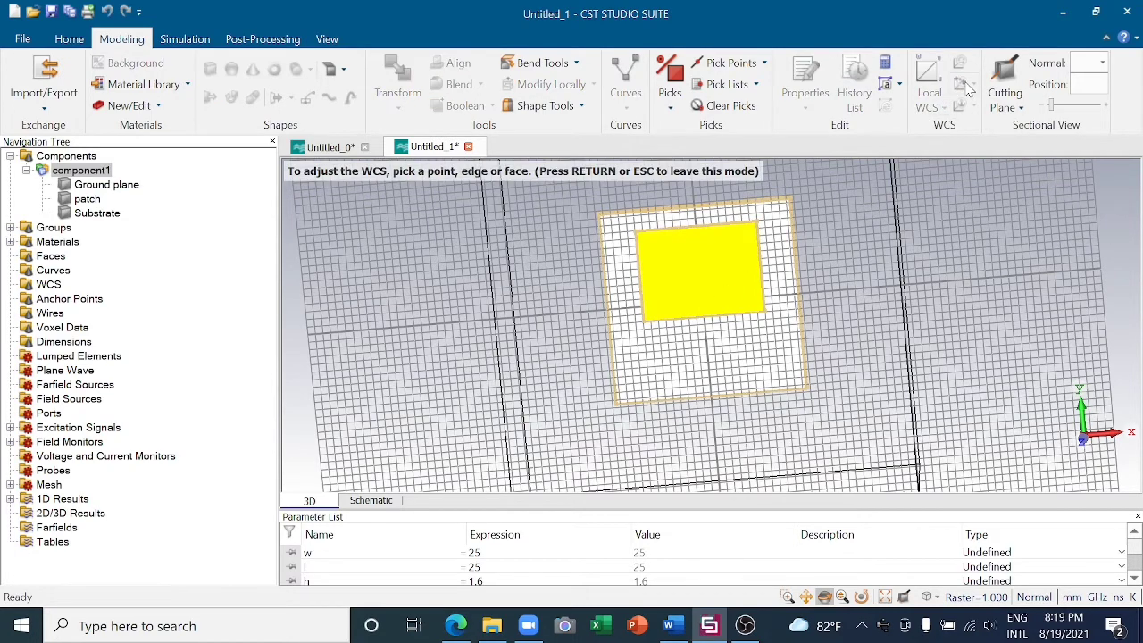
{"action": "left_click", "coordinate": [704, 309]}
{"action": "left_click", "coordinate": [702, 317]}
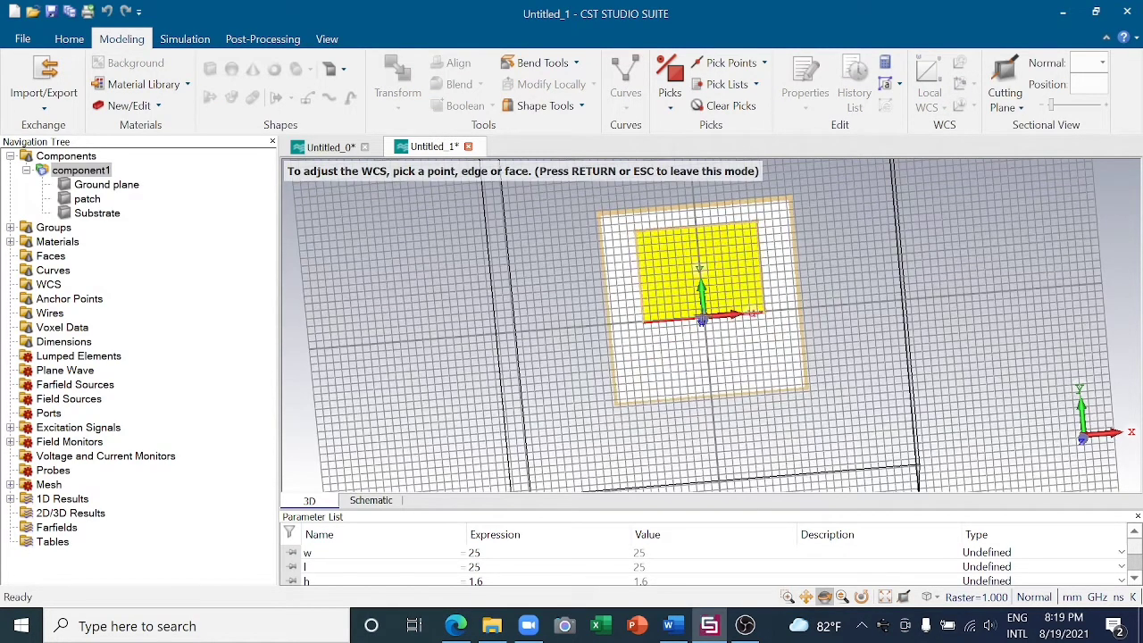
{"action": "key", "text": "Return"}
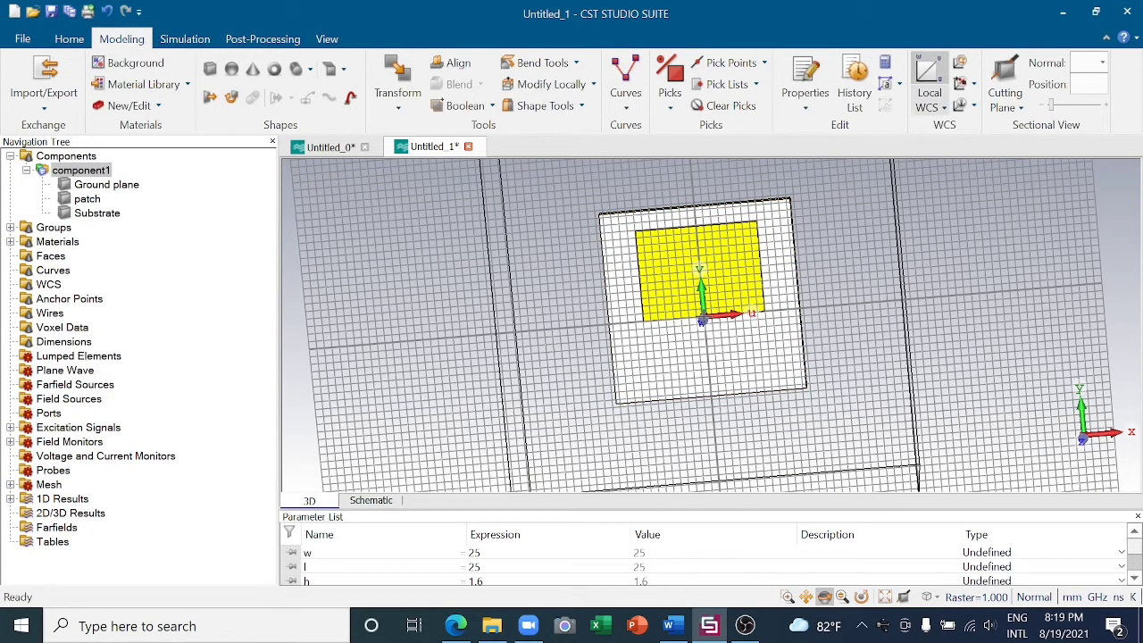
- Begin a copper brick named inset with U from -wc/2 to wc/2, V from 0 to 4 and W from 0 to t
{"action": "scroll", "coordinate": [742, 290], "scroll_direction": "up", "scroll_amount": 1}
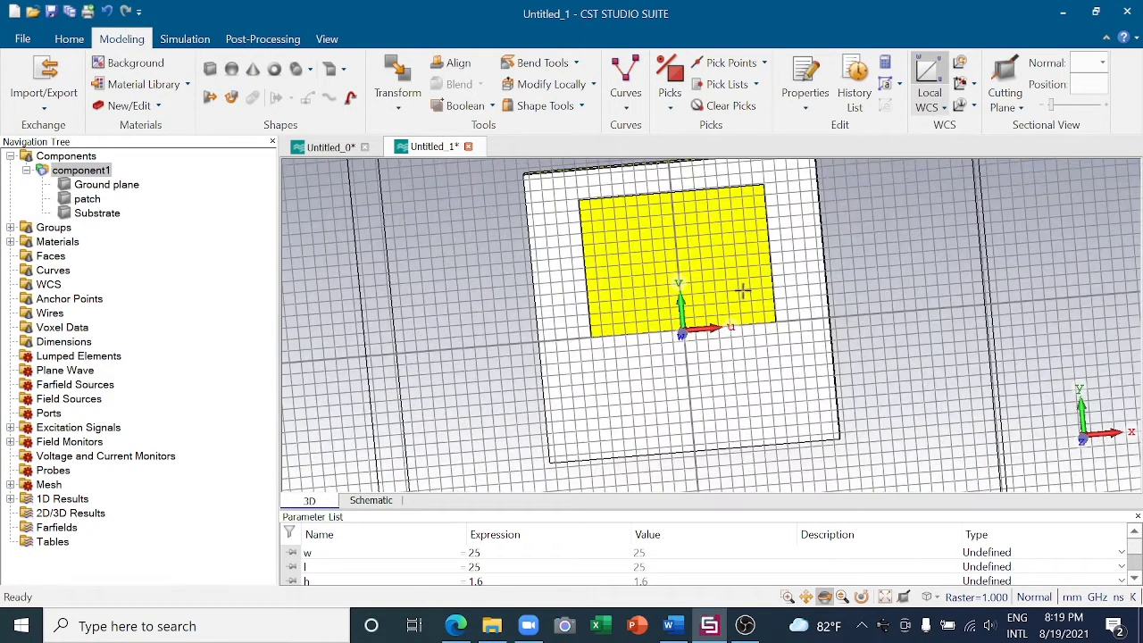
{"action": "scroll", "coordinate": [742, 290], "scroll_direction": "down", "scroll_amount": 1}
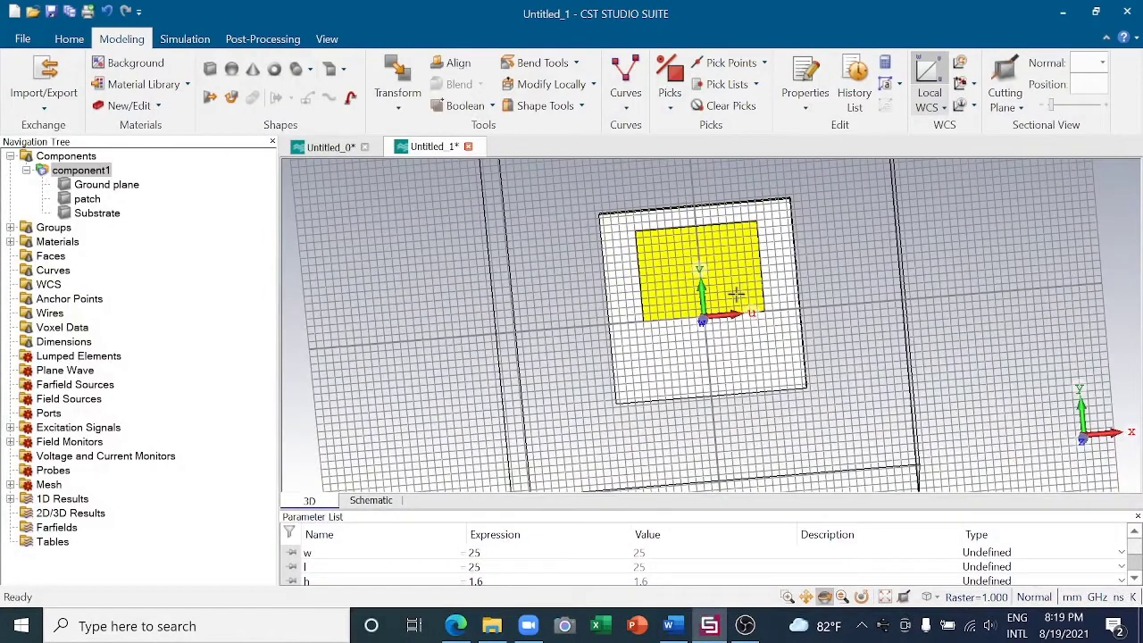
{"action": "scroll", "coordinate": [737, 295], "scroll_direction": "up", "scroll_amount": 1}
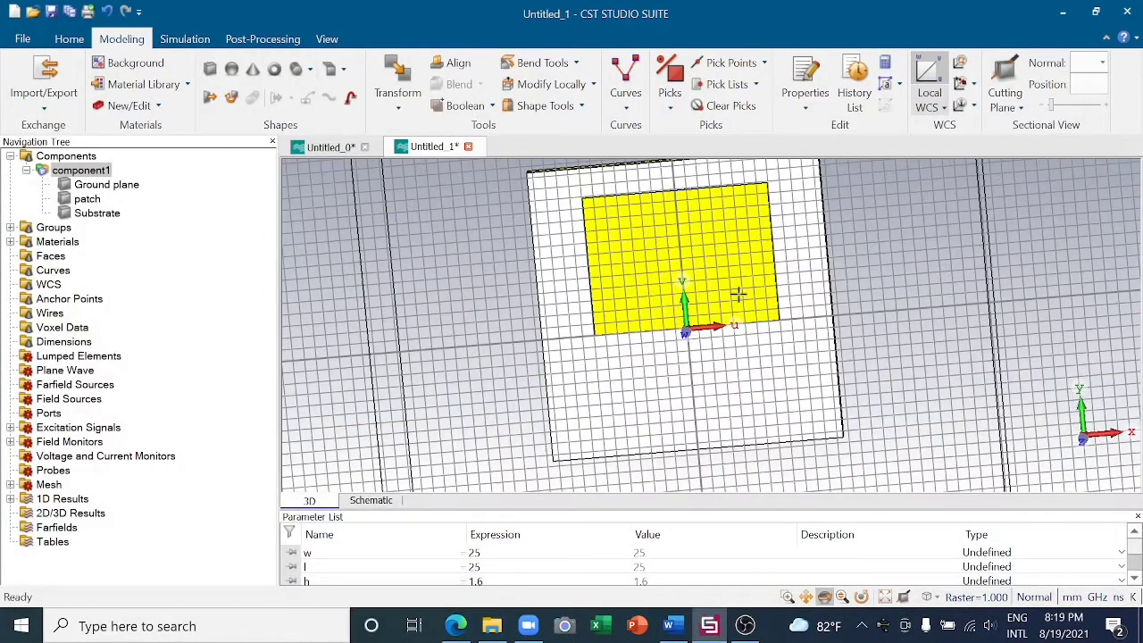
{"action": "left_click", "coordinate": [210, 72]}
{"action": "key", "text": "Escape"}
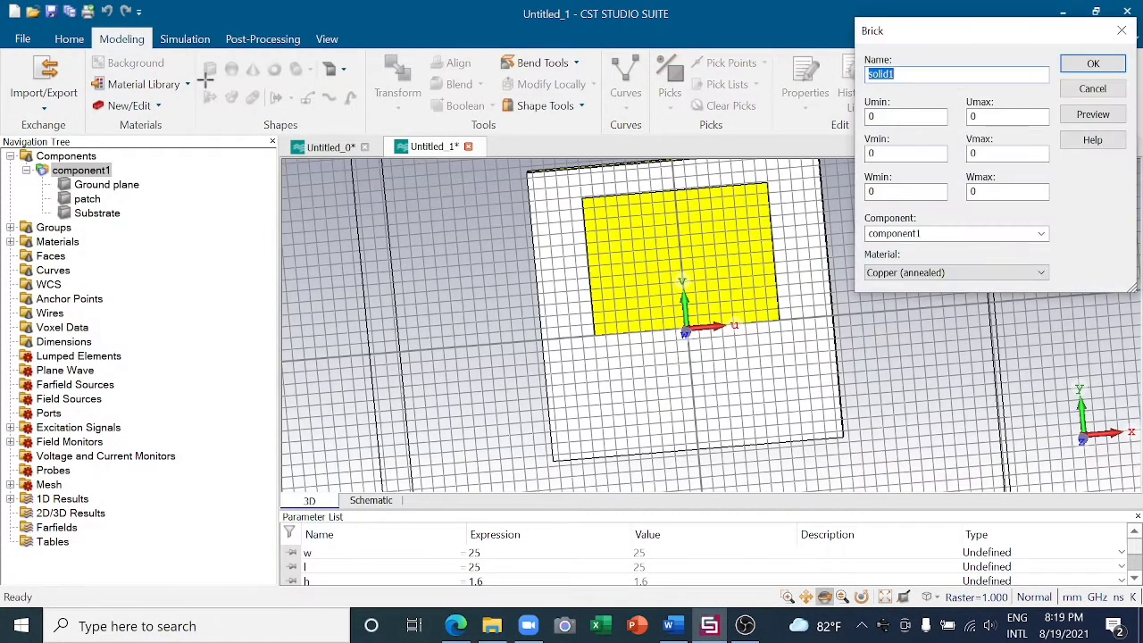
{"action": "key", "text": "BackSpace"}
{"action": "type", "text": "inset"}
{"action": "left_click", "coordinate": [919, 117]}
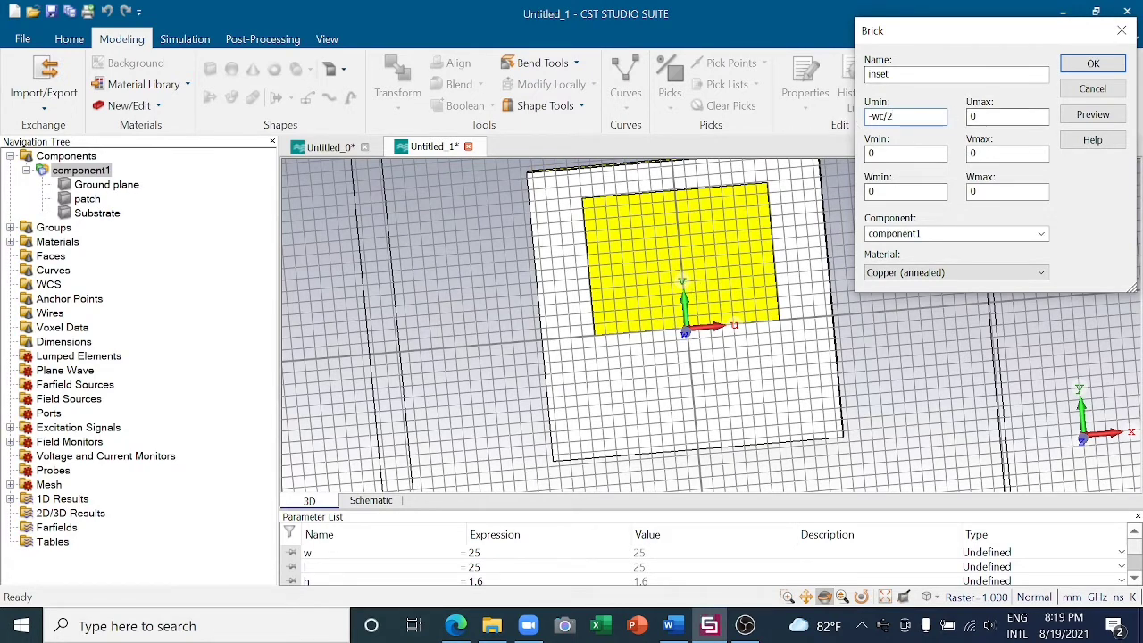
{"action": "left_click", "coordinate": [977, 117]}
{"action": "left_click", "coordinate": [997, 153]}
- Define the missing parameter wc as 5 and create the inset brick
{"action": "left_click", "coordinate": [1092, 114]}
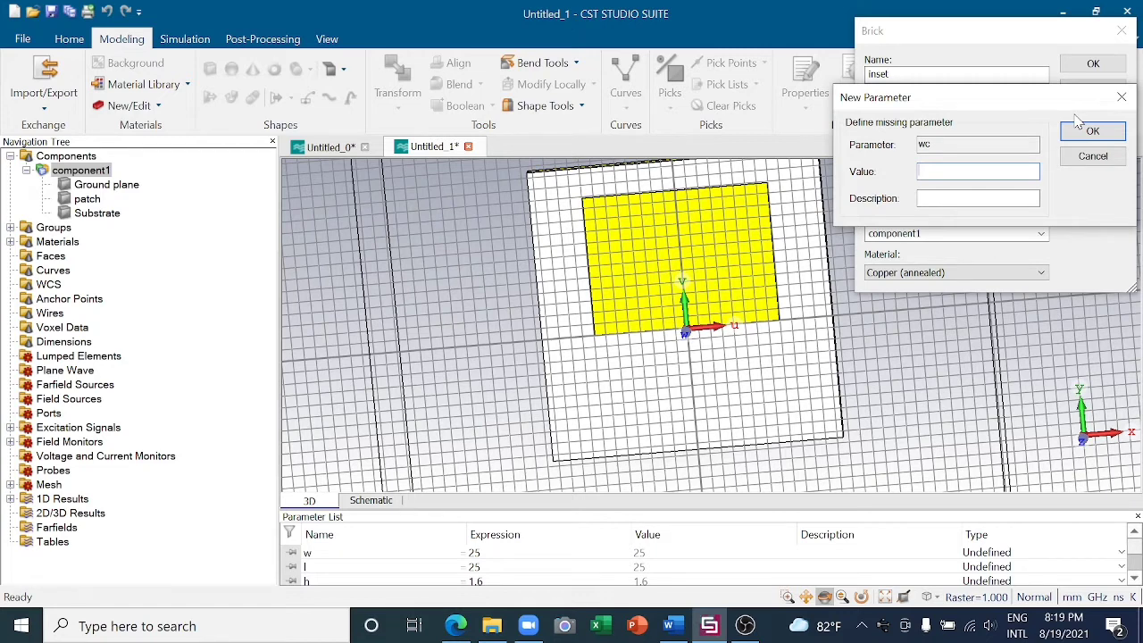
{"action": "type", "text": "5"}
{"action": "left_click", "coordinate": [1079, 131]}
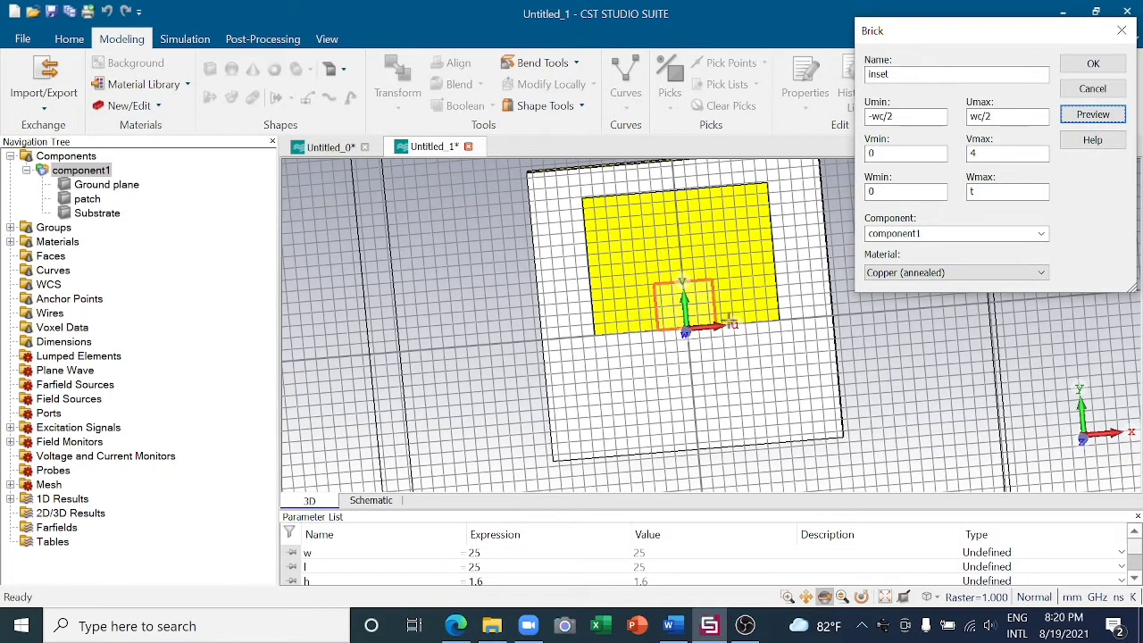
{"action": "left_click", "coordinate": [1091, 64]}
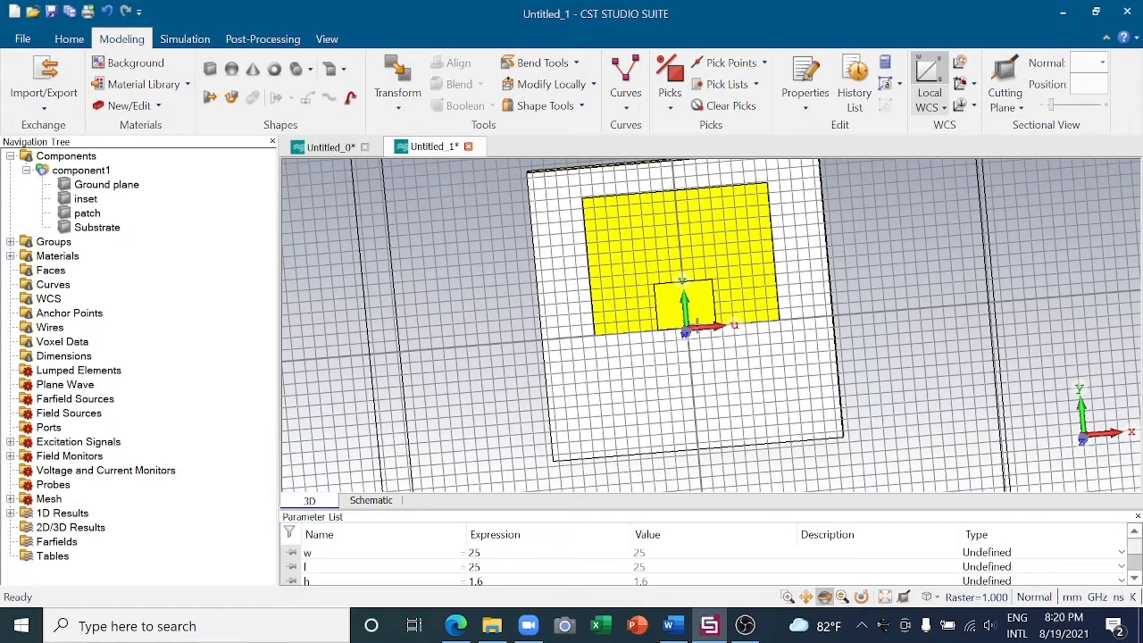
- Try to subtract the inset brick from the patch with a Boolean Subtract
{"action": "left_click", "coordinate": [93, 214]}
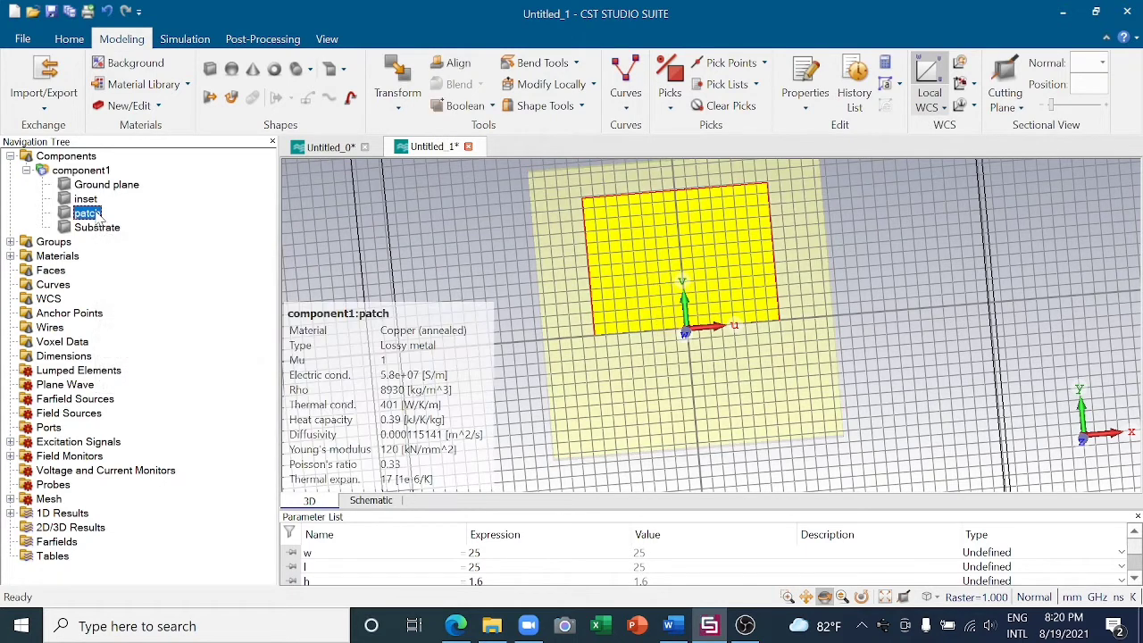
{"action": "left_click", "coordinate": [493, 107]}
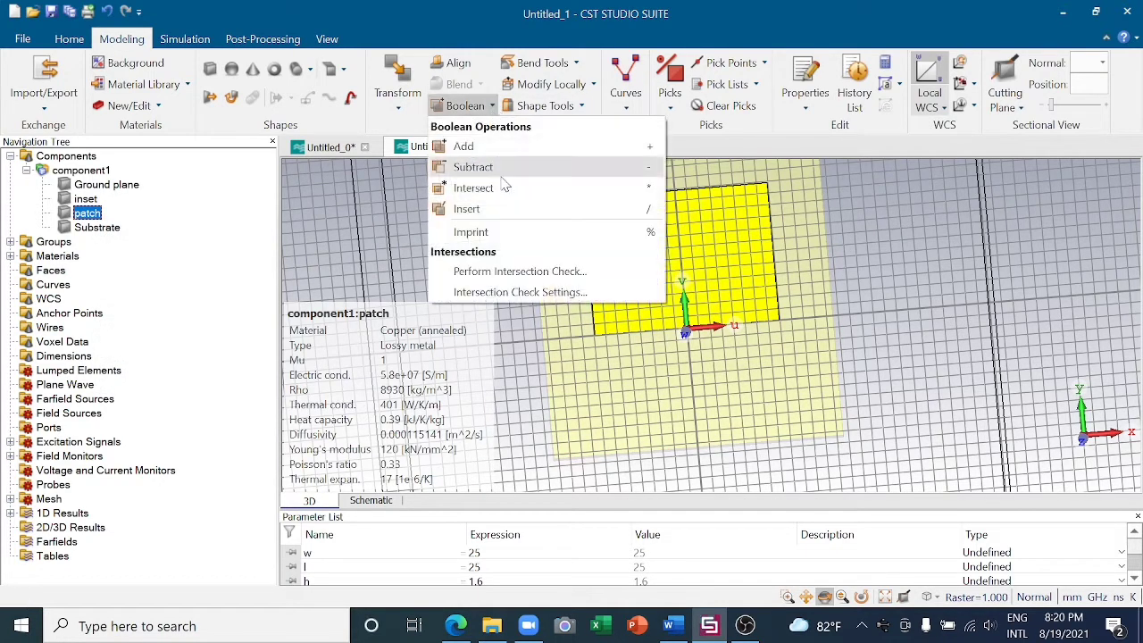
{"action": "left_click", "coordinate": [500, 170]}
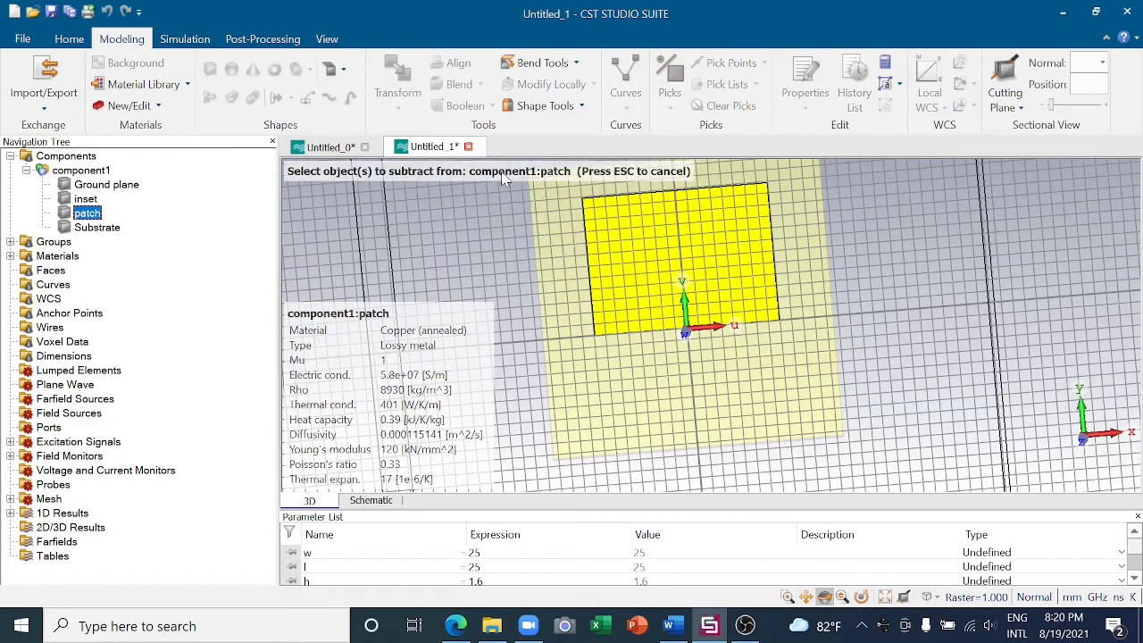
{"action": "left_click", "coordinate": [88, 199]}
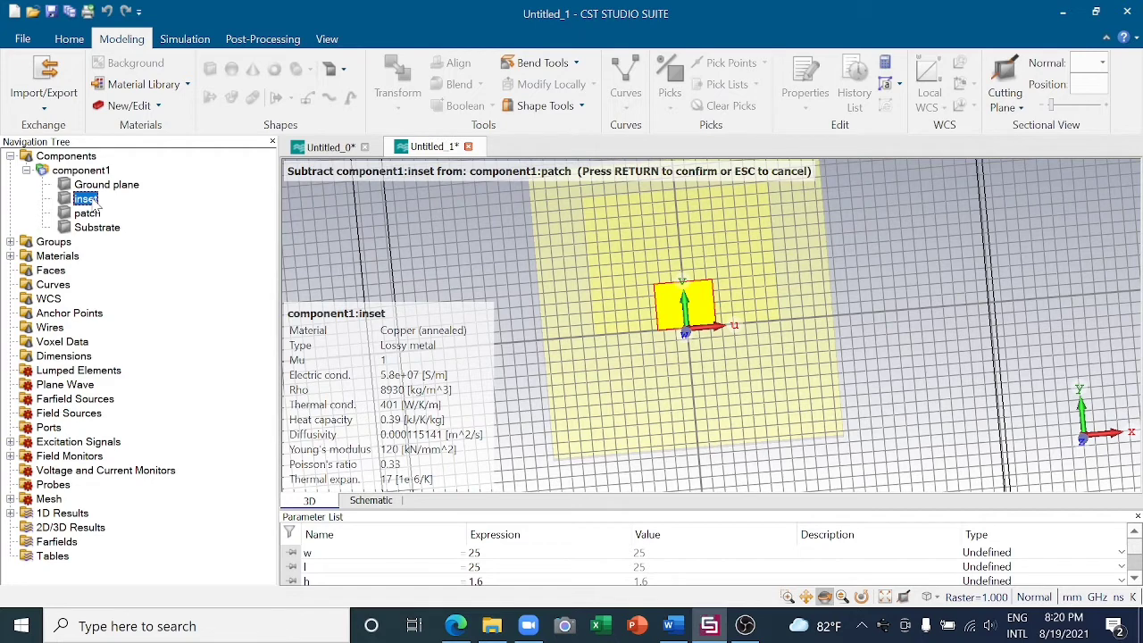
{"action": "key", "text": "Return"}
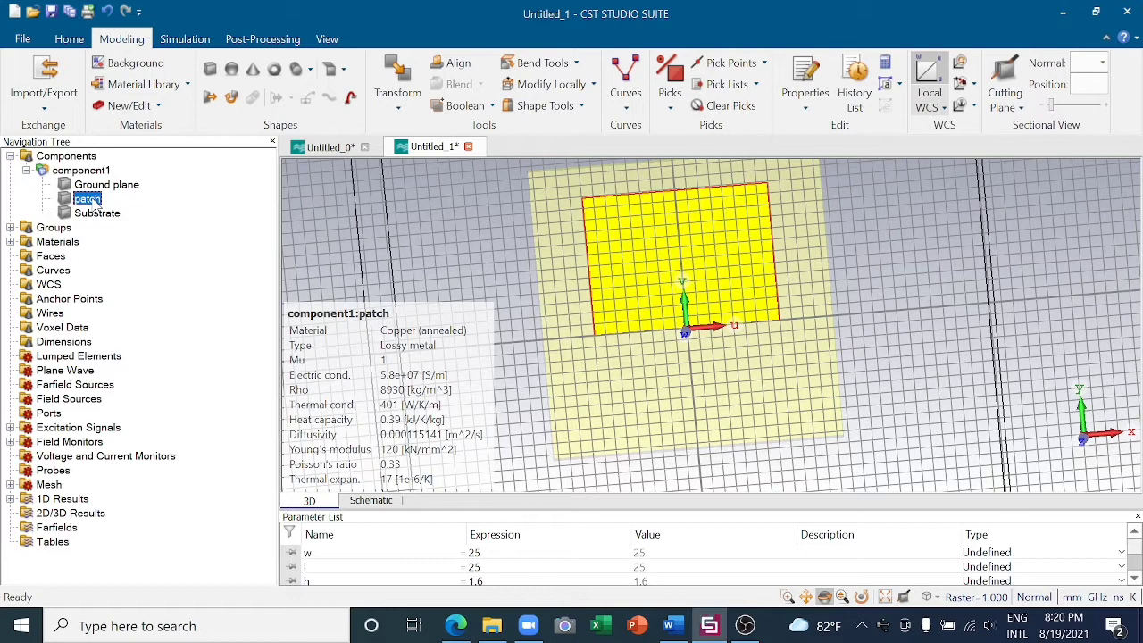
{"action": "left_click", "coordinate": [568, 380]}
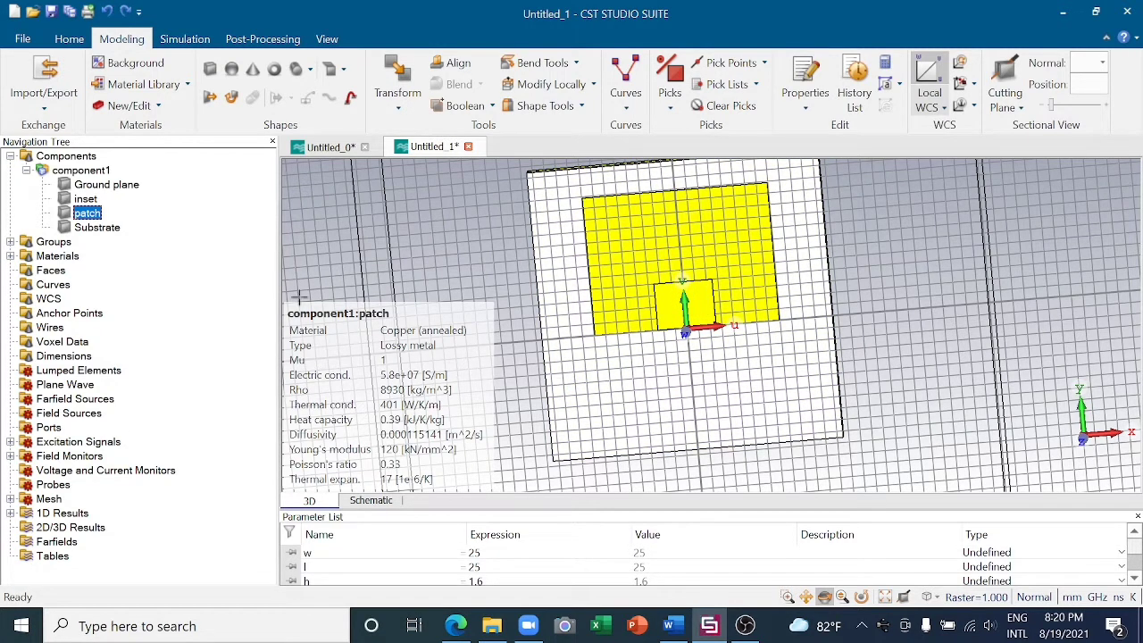
- Edit the inset brick's definition through its history, setting Wmin to -t and Wmax to 0
{"action": "left_click", "coordinate": [90, 198]}
{"action": "left_click", "coordinate": [854, 89]}
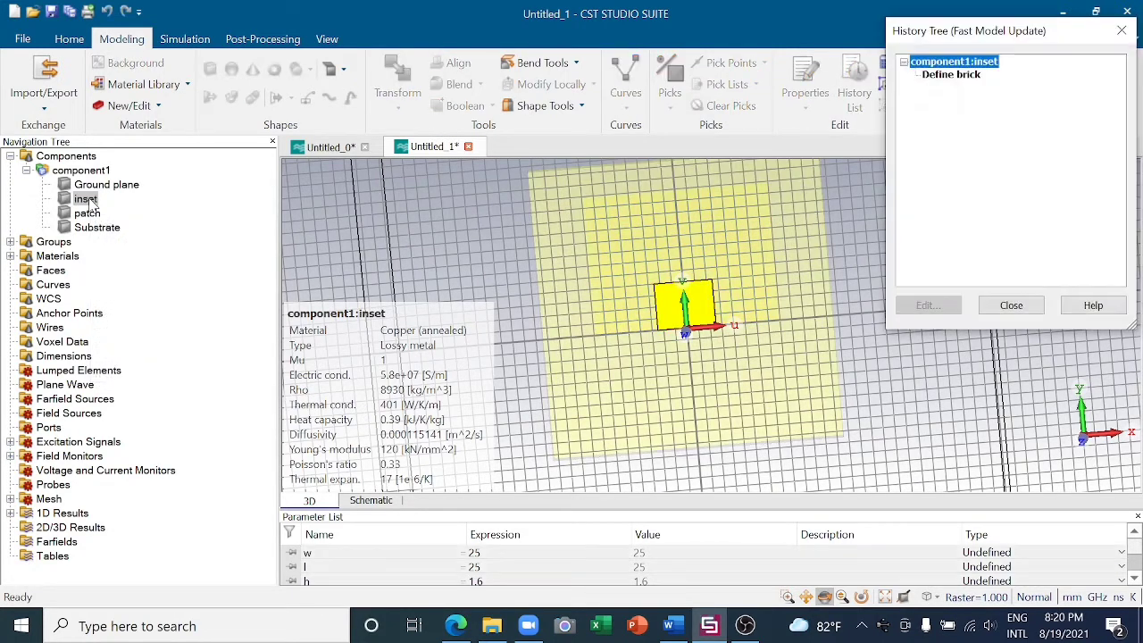
{"action": "double_click", "coordinate": [976, 76]}
{"action": "left_click", "coordinate": [974, 191]}
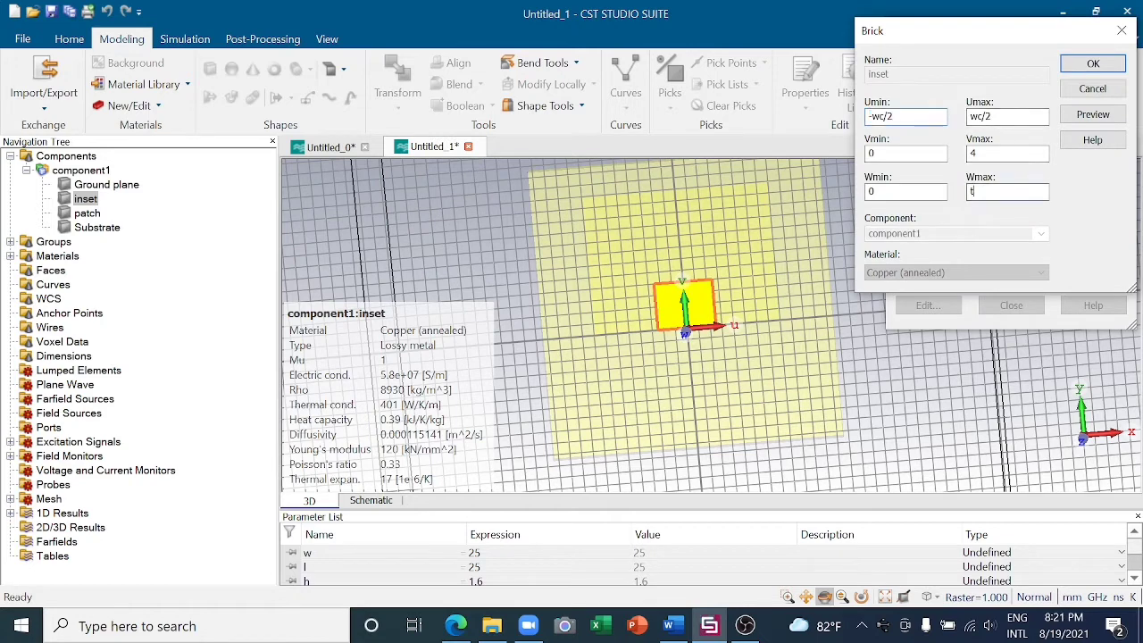
{"action": "key", "text": "BackSpace"}
{"action": "left_click", "coordinate": [905, 191]}
{"action": "key", "text": "BackSpace"}
{"action": "left_click", "coordinate": [1094, 64]}
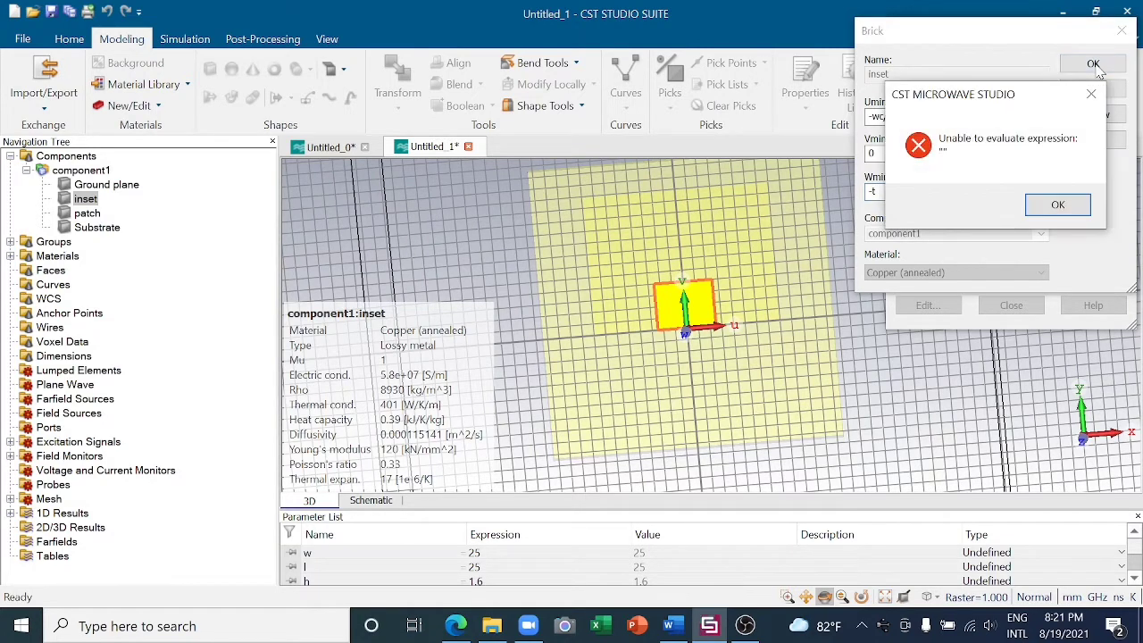
{"action": "left_click", "coordinate": [1057, 205]}
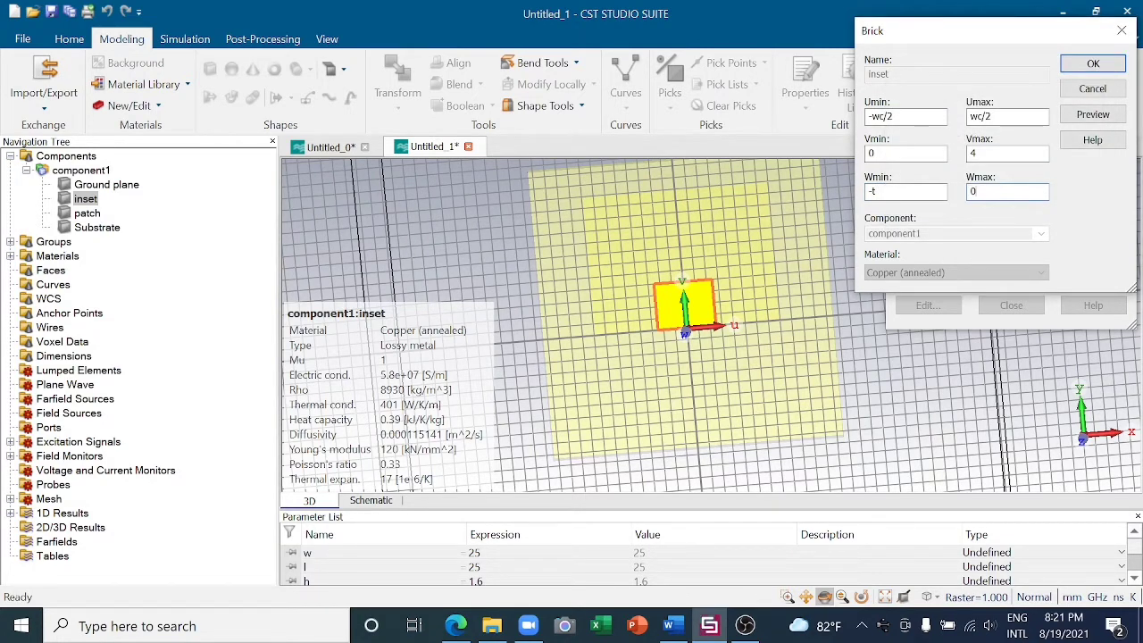
{"action": "left_click", "coordinate": [1094, 115]}
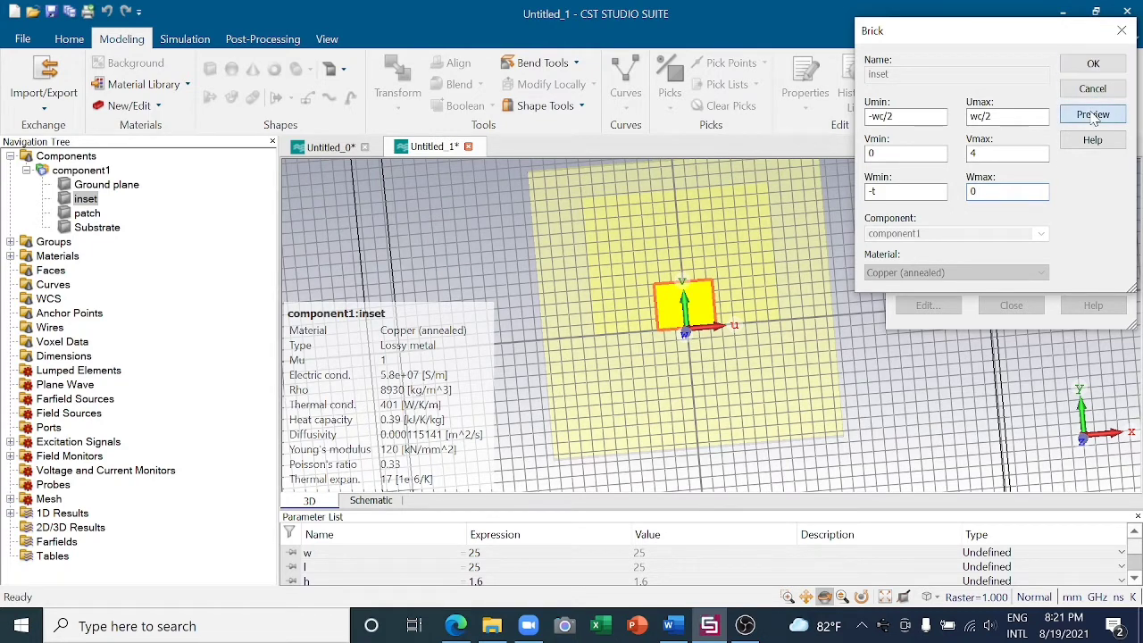
{"action": "left_click", "coordinate": [1086, 68]}
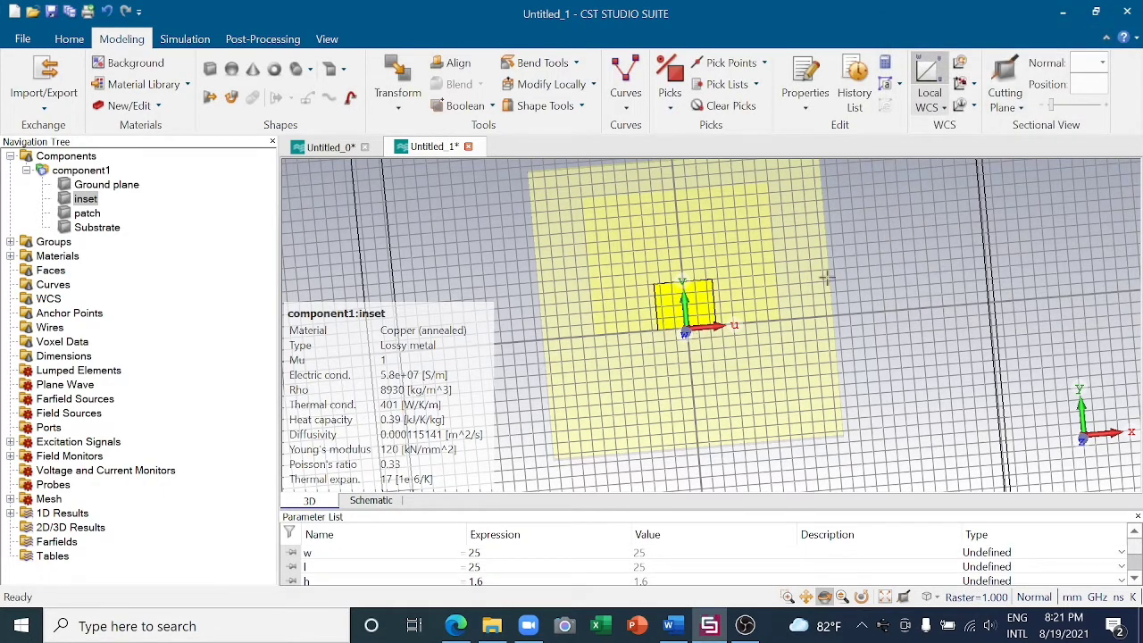
- Subtract the inset brick from the patch to cut the feed notch
{"action": "left_click", "coordinate": [89, 215]}
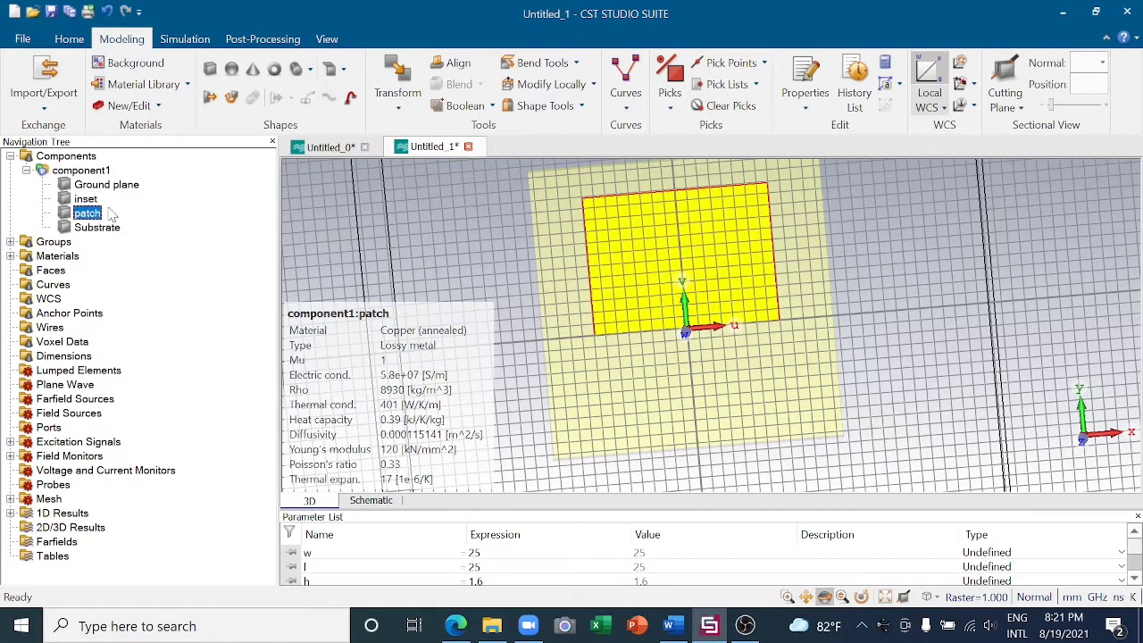
{"action": "left_click", "coordinate": [494, 107]}
{"action": "left_click", "coordinate": [500, 168]}
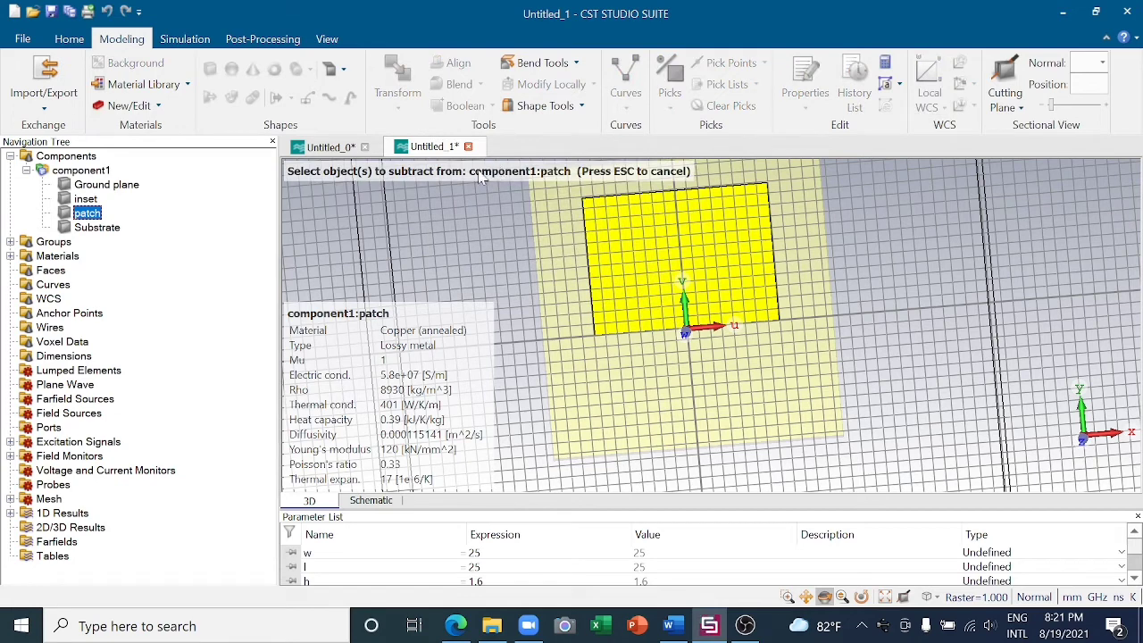
{"action": "left_click", "coordinate": [94, 200]}
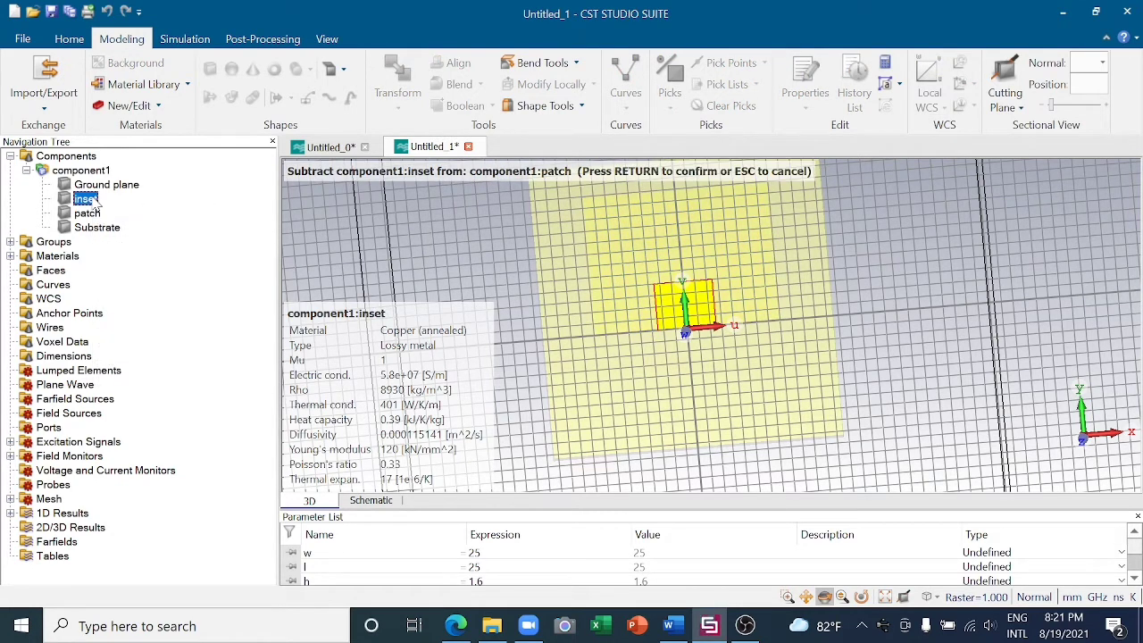
{"action": "key", "text": "Return"}
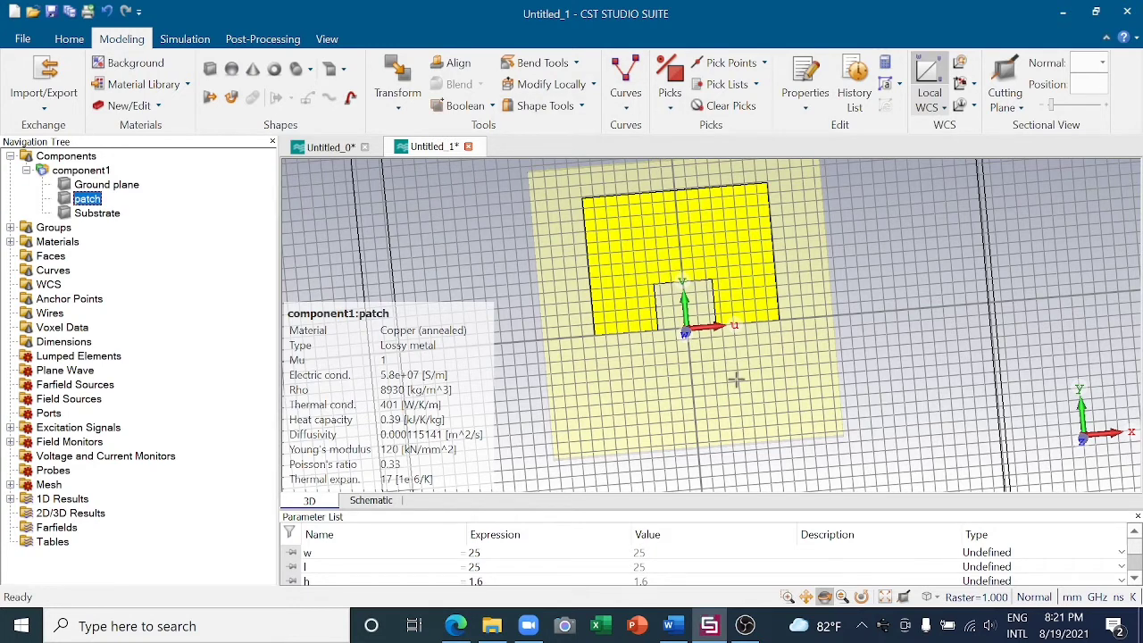
{"action": "scroll", "coordinate": [728, 371], "scroll_direction": "up", "scroll_amount": 4}
{"action": "scroll", "coordinate": [713, 358], "scroll_direction": "down", "scroll_amount": 4}
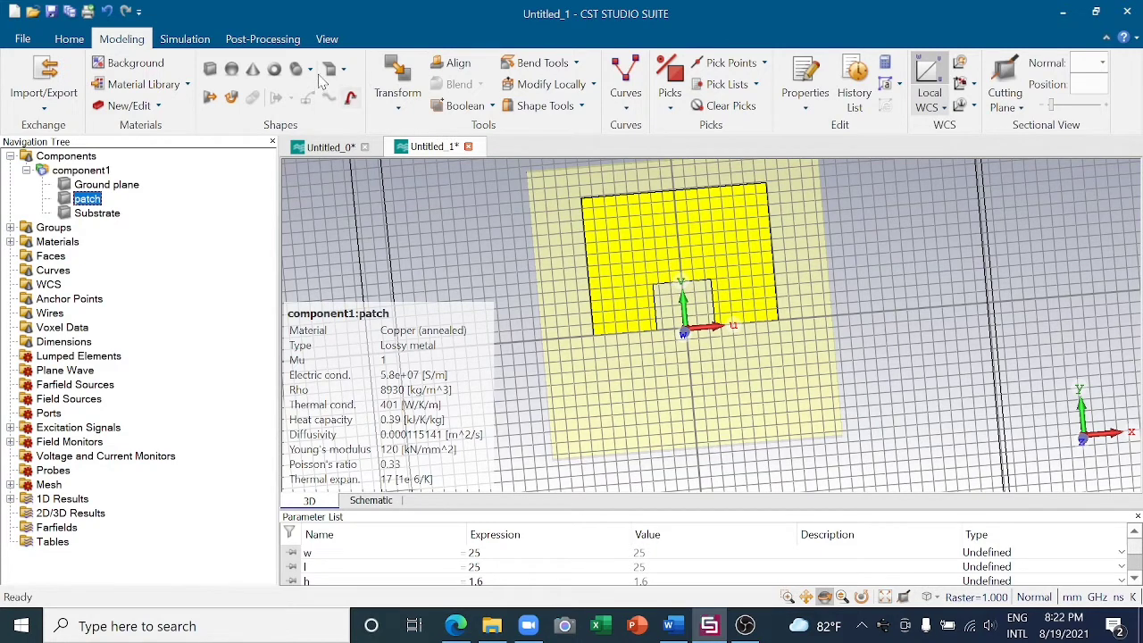
- Run the analytical line impedance calculation for a Thin Microstrip at 5.8 GHz with h 1.6 and permittivity 4.3
{"action": "left_click", "coordinate": [79, 41]}
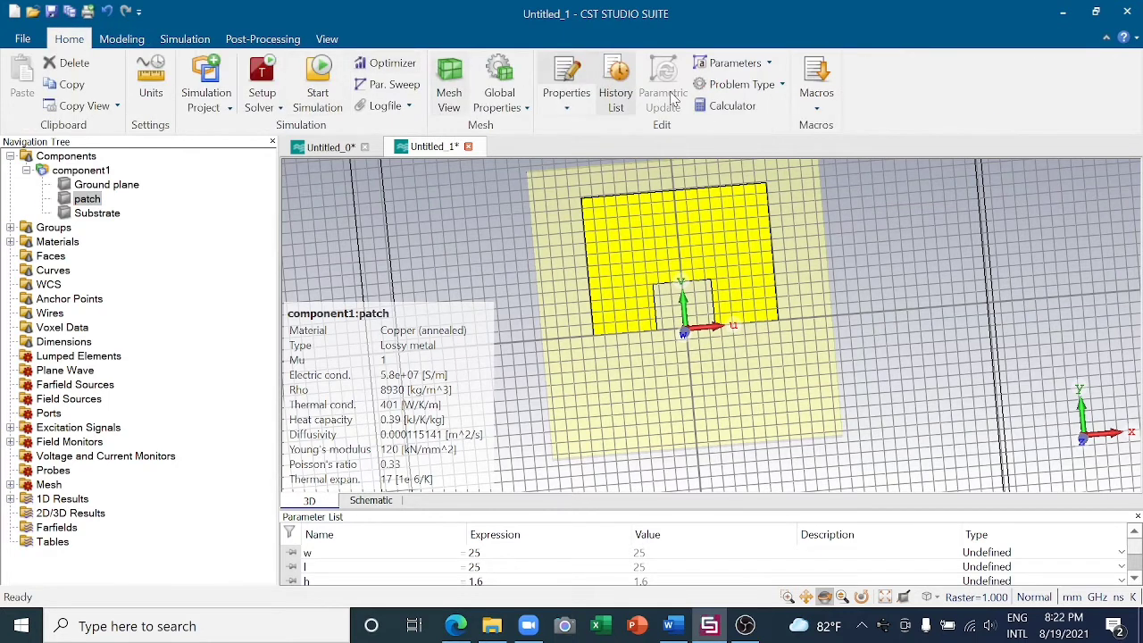
{"action": "left_click", "coordinate": [815, 108]}
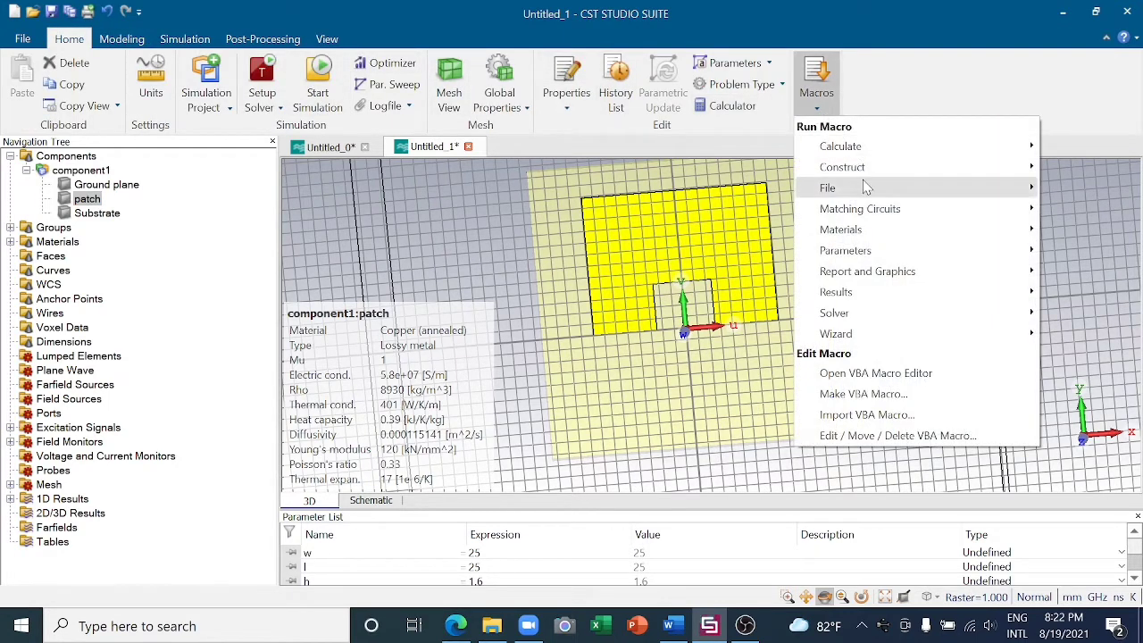
{"action": "mouse_move", "coordinate": [852, 163]}
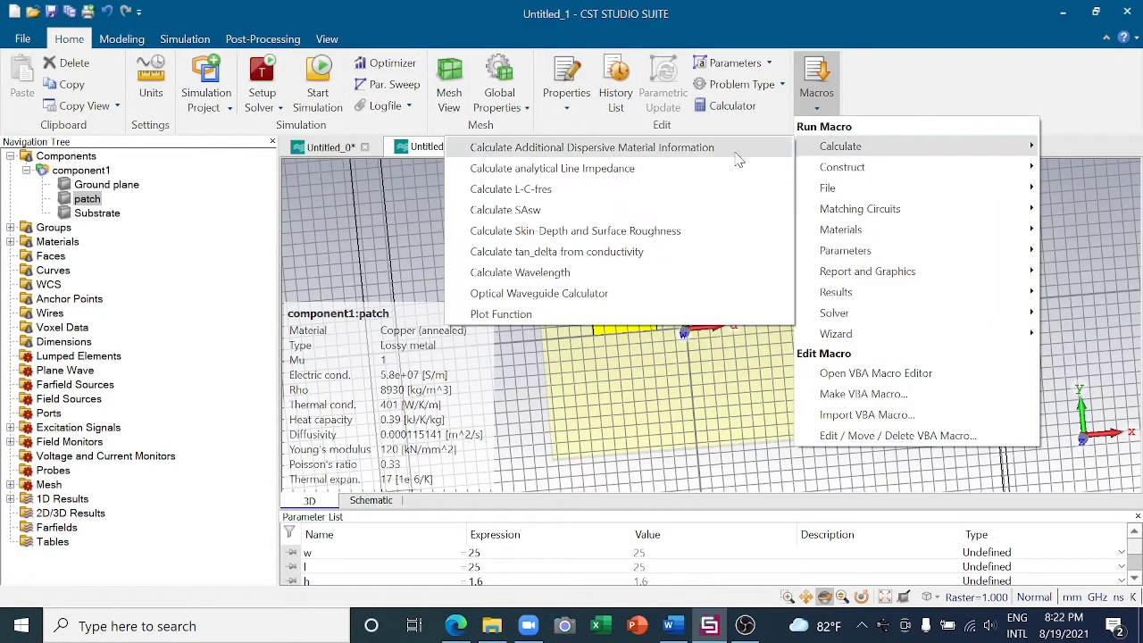
{"action": "left_click", "coordinate": [719, 169]}
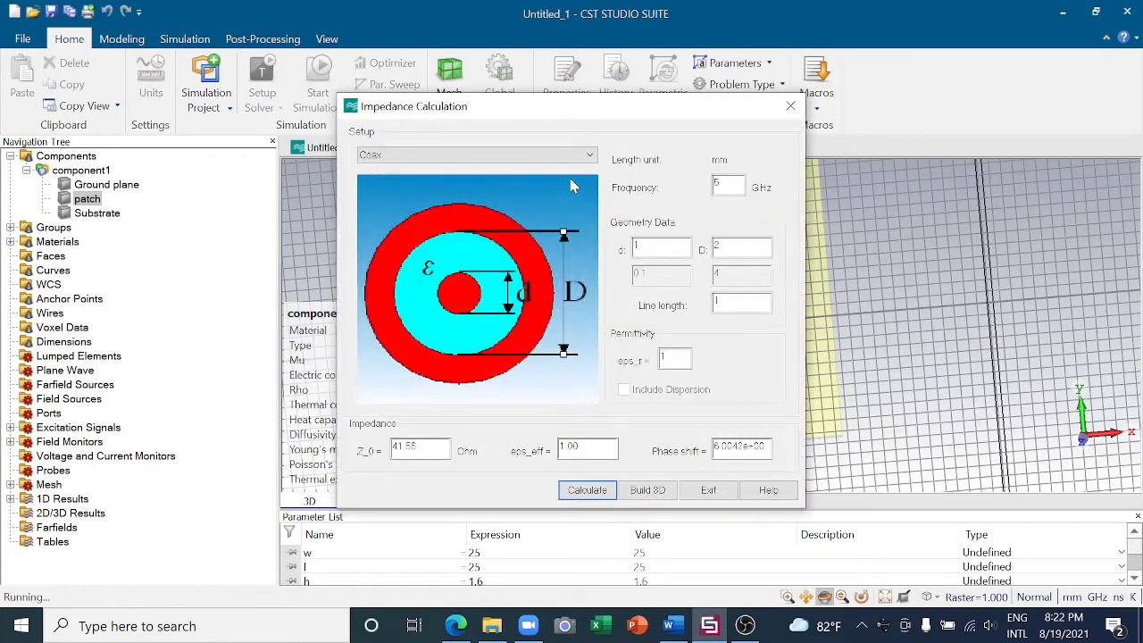
{"action": "left_click", "coordinate": [589, 157]}
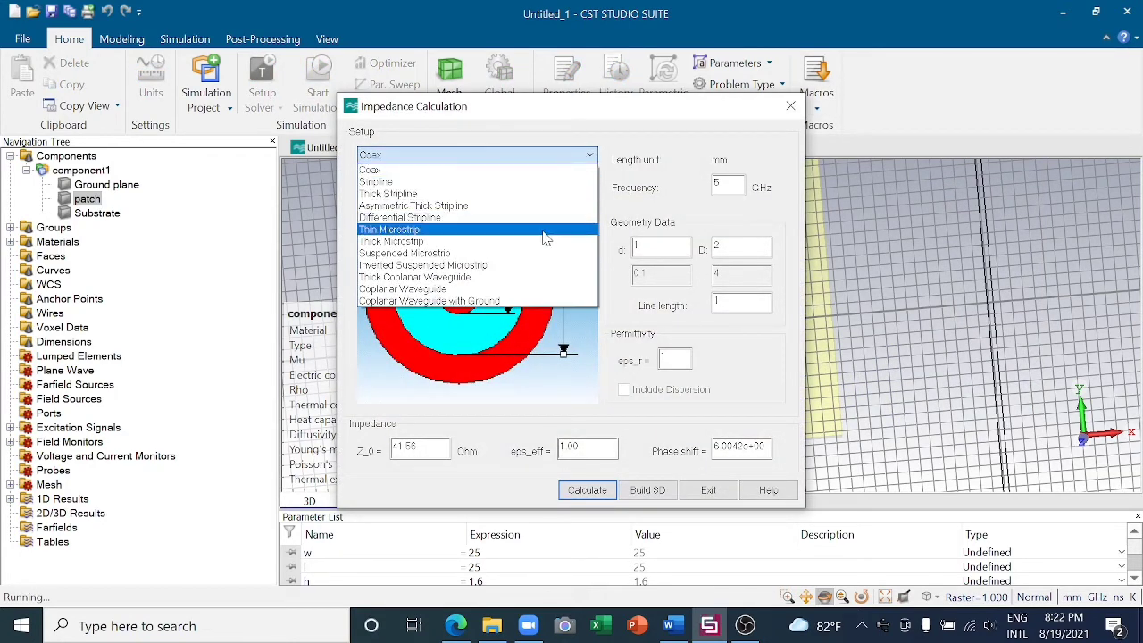
{"action": "left_click", "coordinate": [542, 230]}
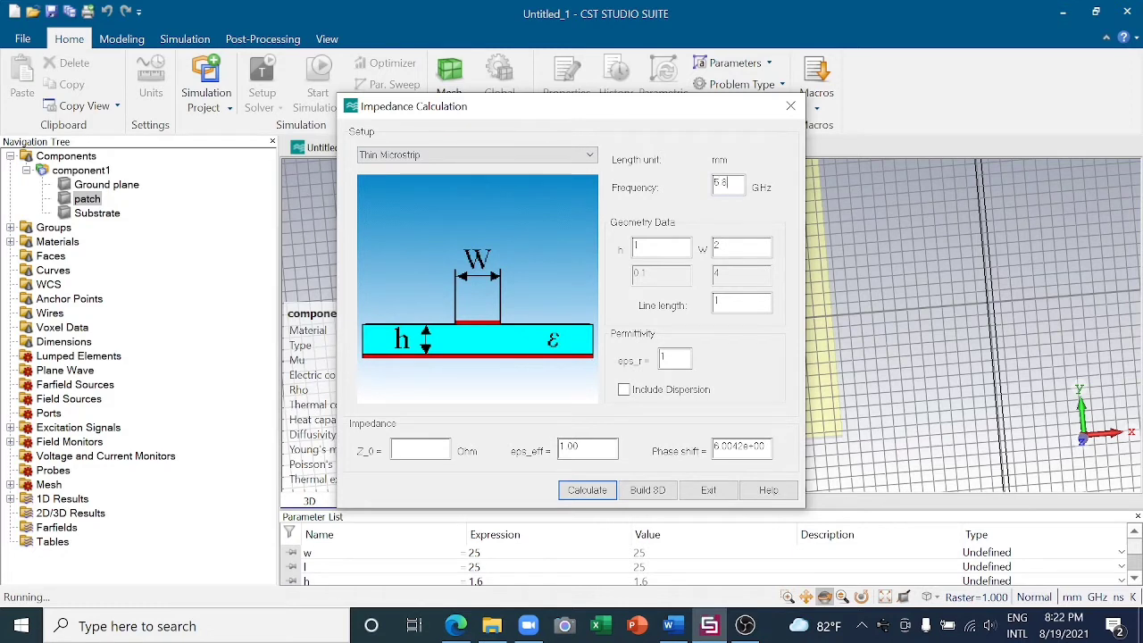
{"action": "left_click", "coordinate": [639, 245]}
{"action": "type", "text": ".6"}
{"action": "left_click", "coordinate": [663, 357]}
{"action": "left_click", "coordinate": [589, 491]}
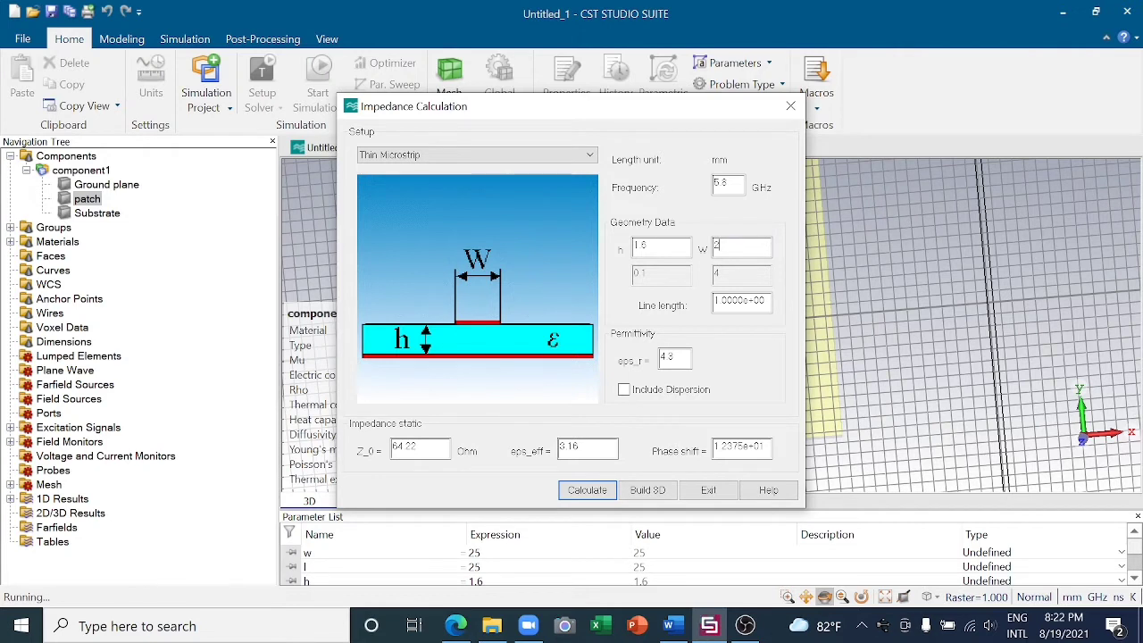
- Adjust the microstrip width W to 3.137, recalculate the impedance and exit the calculator
{"action": "key", "text": "BackSpace"}
{"action": "left_click", "coordinate": [590, 491]}
{"action": "type", "text": ".137"}
{"action": "left_click", "coordinate": [587, 490]}
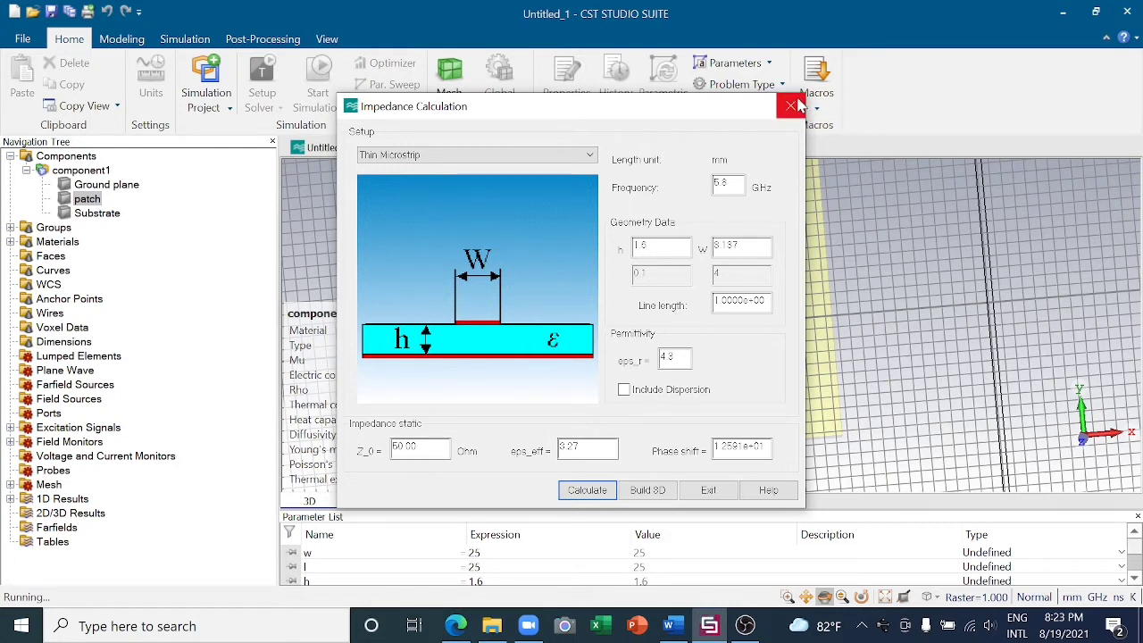
{"action": "left_click", "coordinate": [707, 490]}
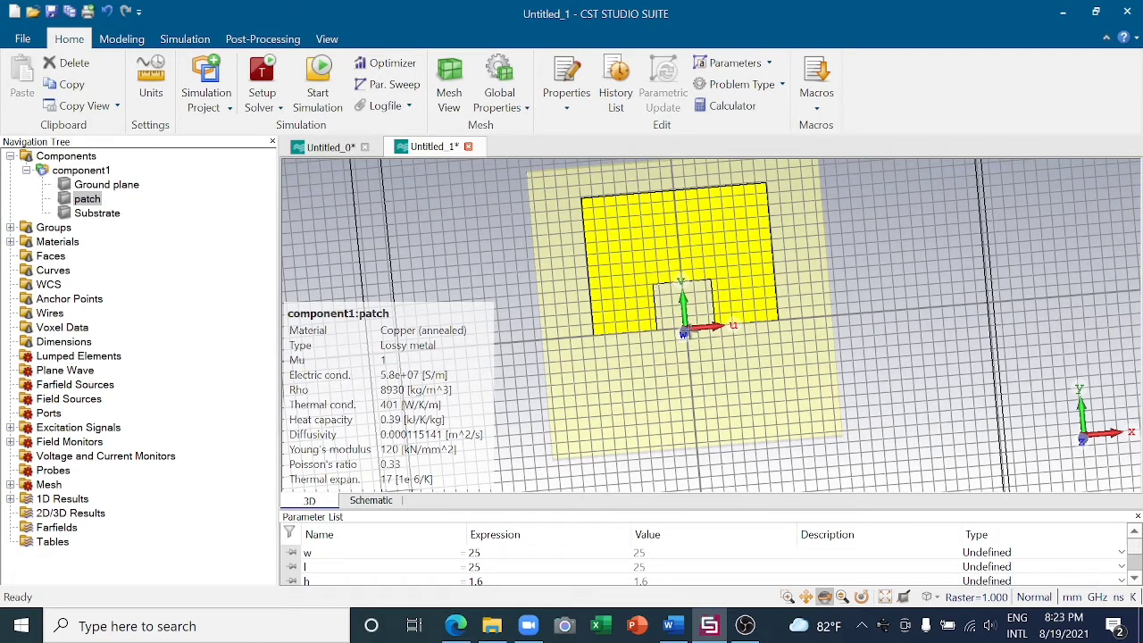
- Pick the midpoint of the inset notch's inner horizontal edge on the patch
{"action": "scroll", "coordinate": [679, 333], "scroll_direction": "up", "scroll_amount": 2}
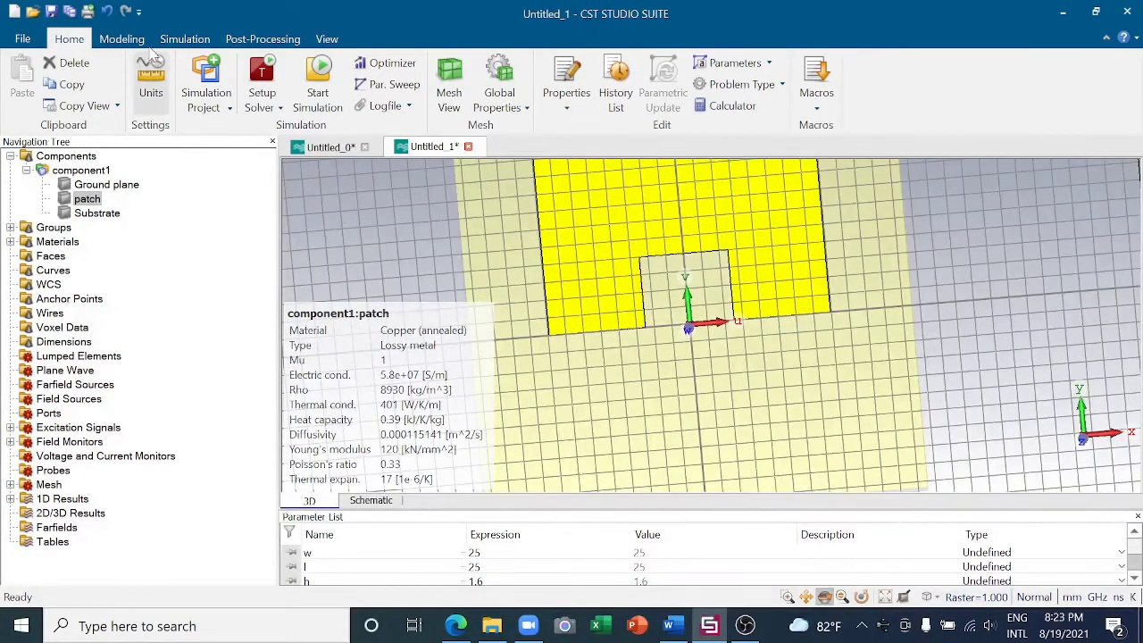
{"action": "left_click", "coordinate": [122, 38]}
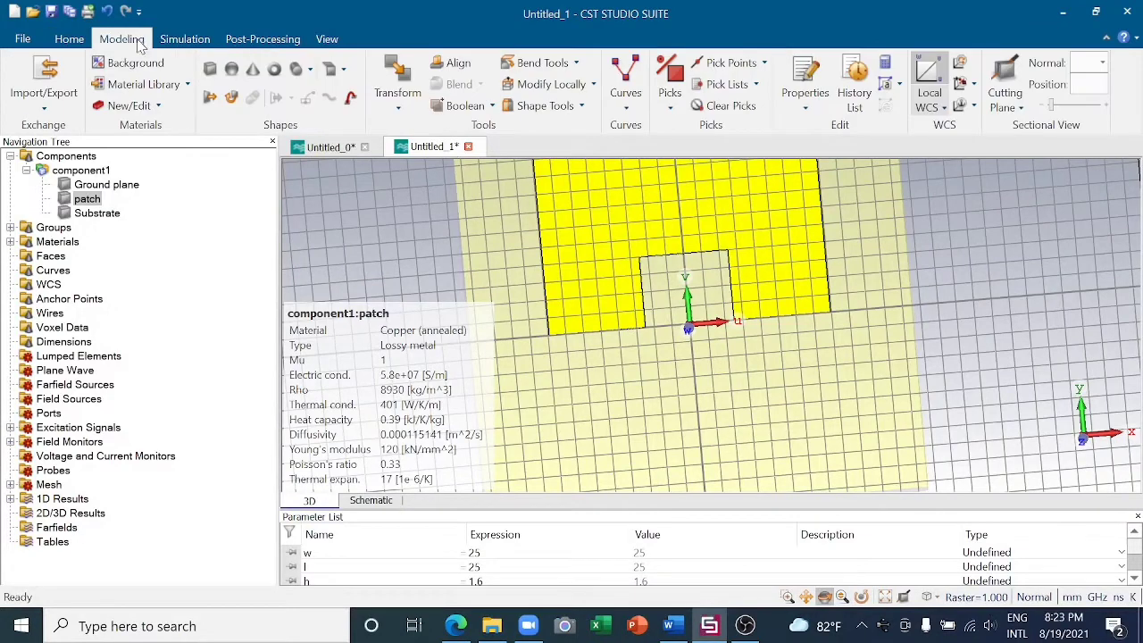
{"action": "left_click", "coordinate": [728, 64]}
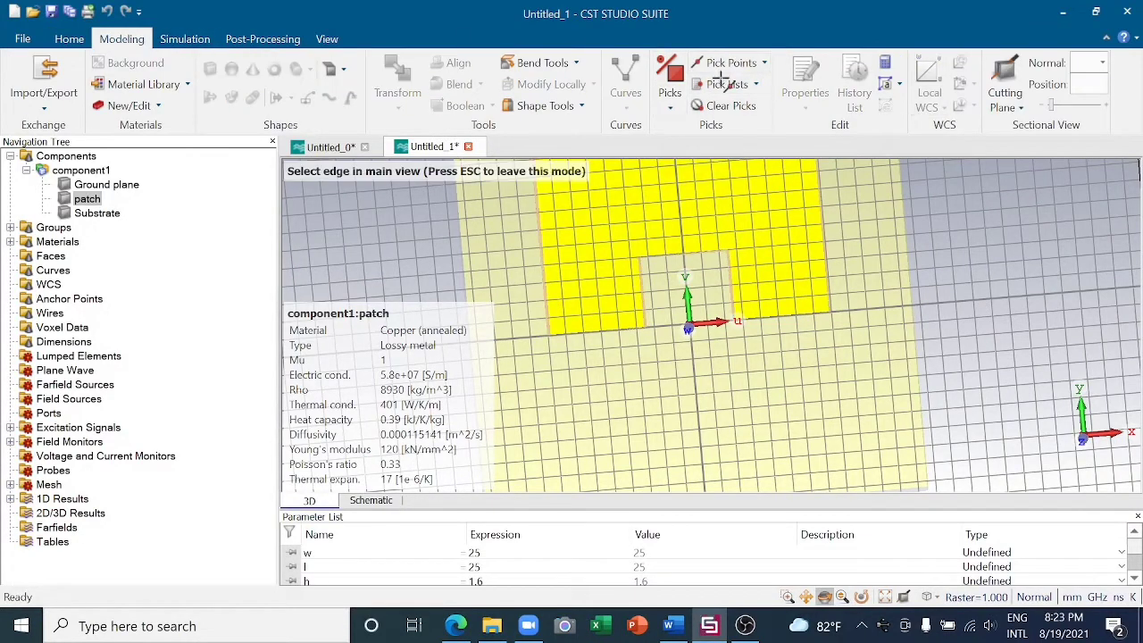
{"action": "left_click", "coordinate": [687, 254]}
{"action": "scroll", "coordinate": [710, 348], "scroll_direction": "up", "scroll_amount": 1}
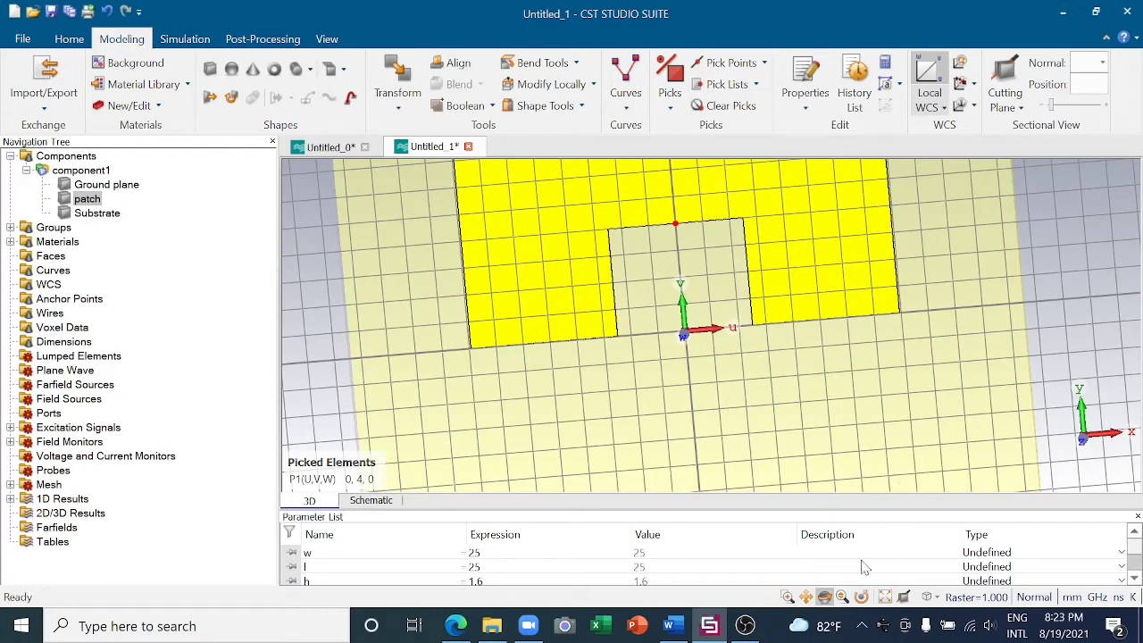
- Pick the midpoint of the substrate's lower edge as the second point
{"action": "left_click", "coordinate": [806, 597]}
{"action": "left_click_drag", "start_coordinate": [766, 472], "coordinate": [755, 284]}
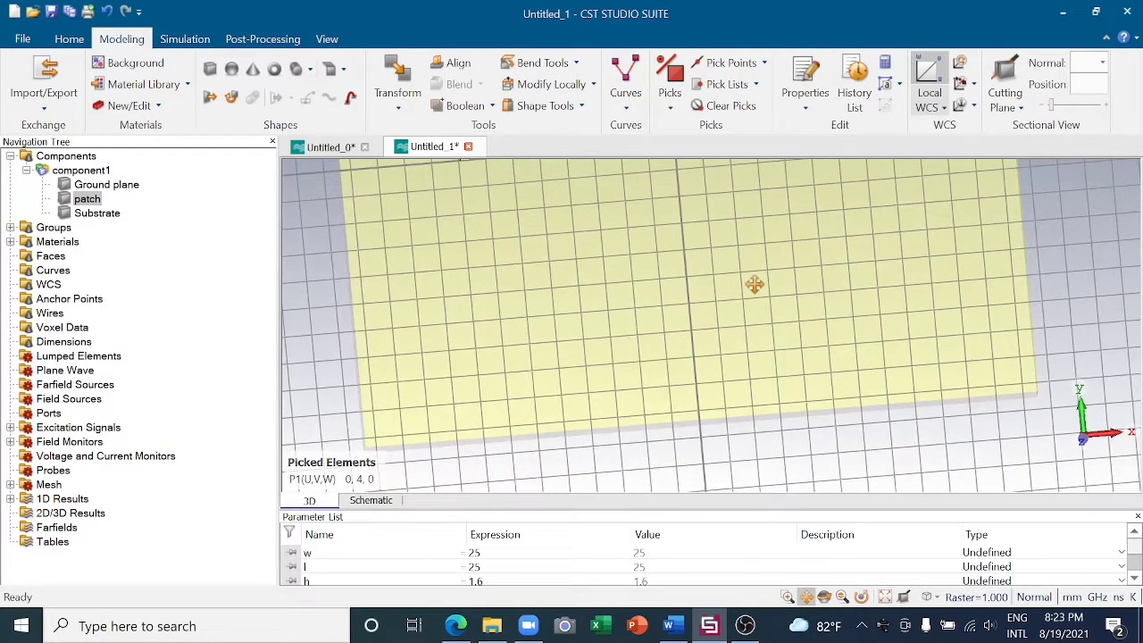
{"action": "left_click", "coordinate": [725, 61]}
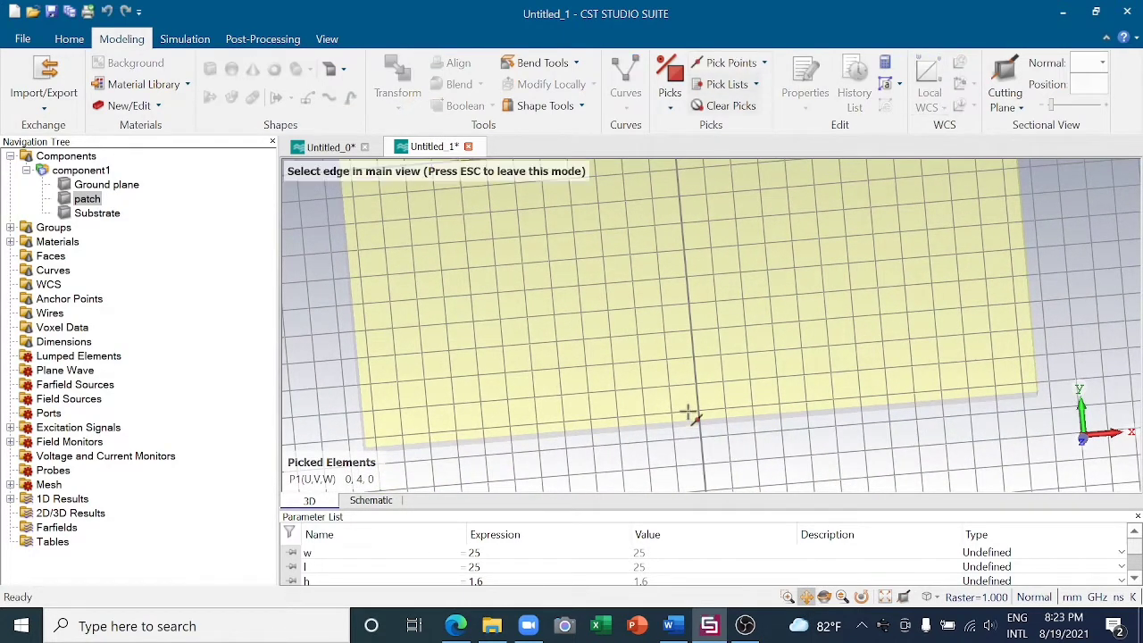
{"action": "left_click", "coordinate": [64, 158]}
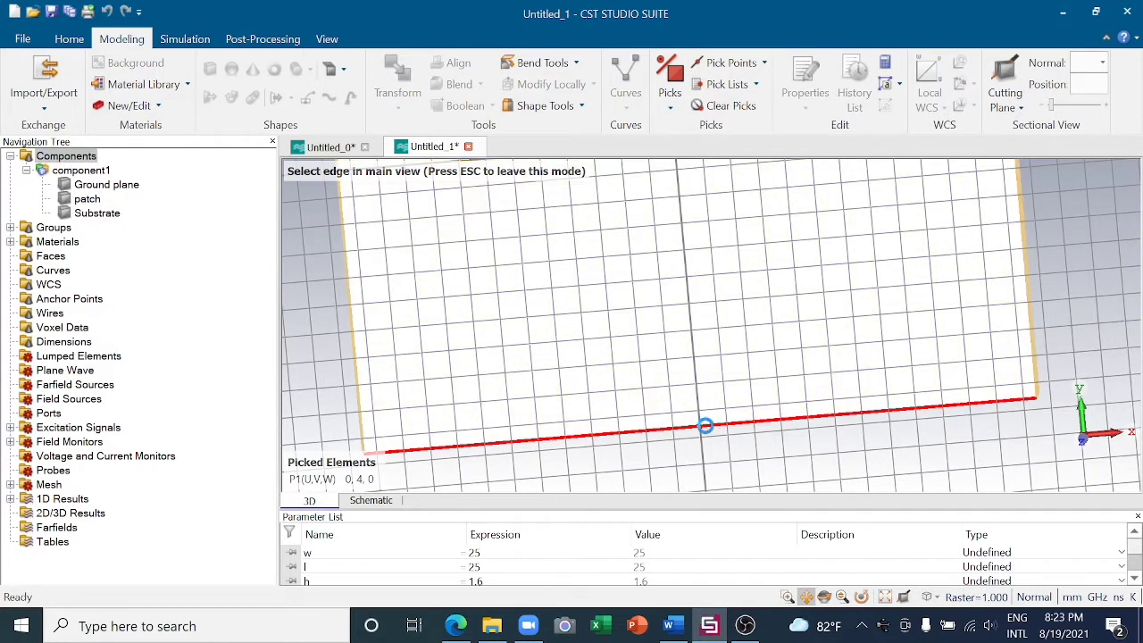
{"action": "left_click", "coordinate": [705, 426]}
{"action": "scroll", "coordinate": [714, 388], "scroll_direction": "down", "scroll_amount": 3}
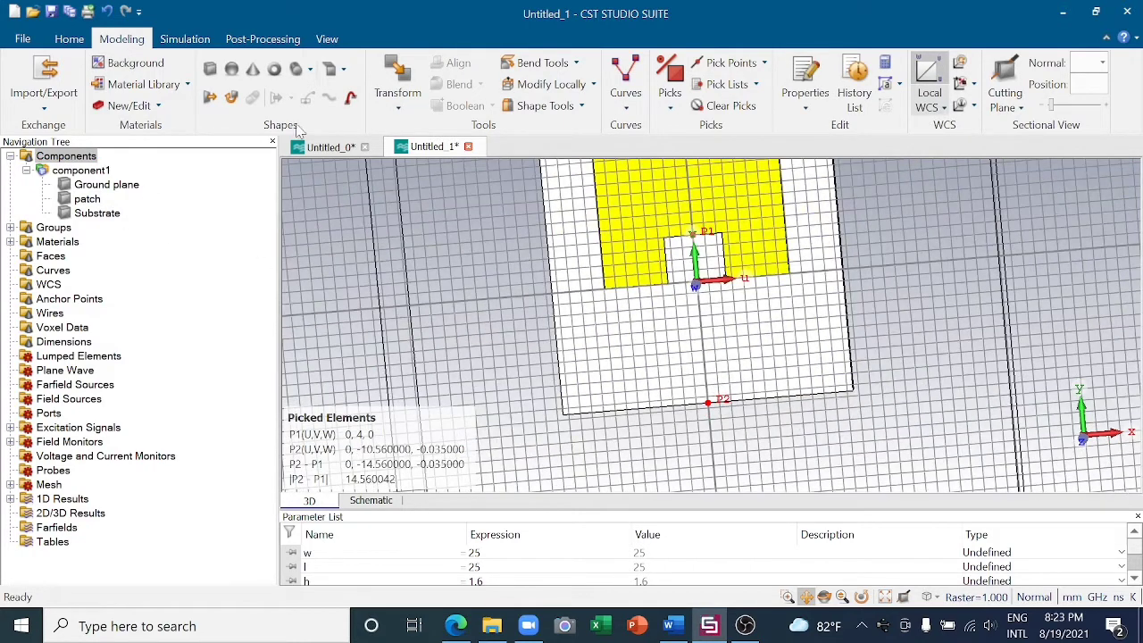
- Preview a dimension between the two picked midpoints to measure their distance, leave it unplaced and clear the picks
{"action": "left_click", "coordinate": [327, 38]}
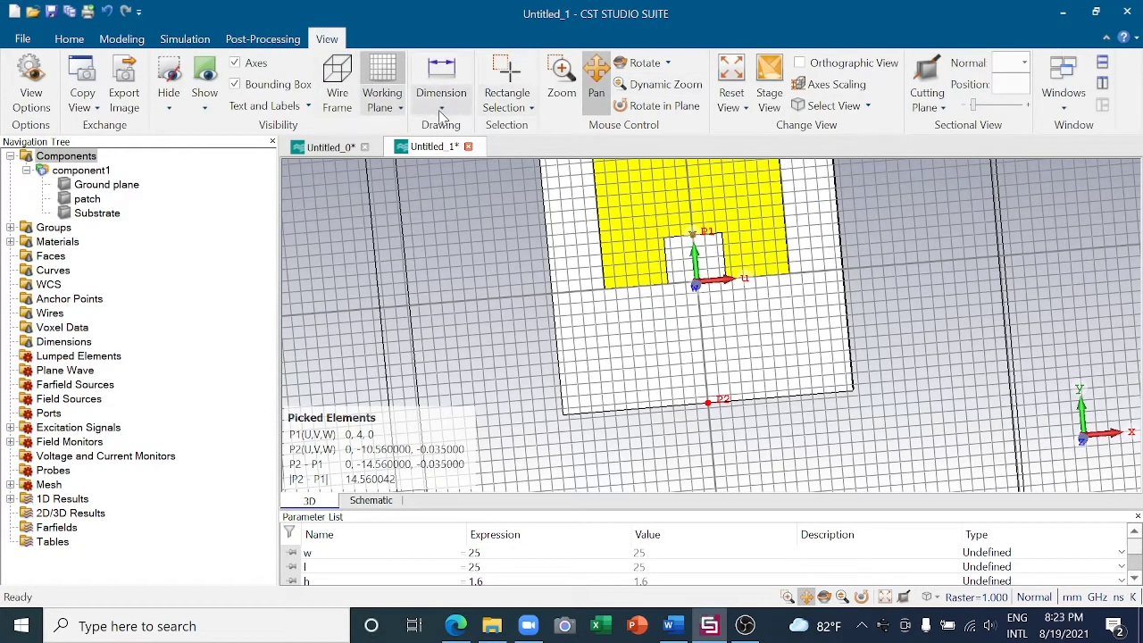
{"action": "left_click", "coordinate": [441, 108]}
{"action": "left_click", "coordinate": [485, 125]}
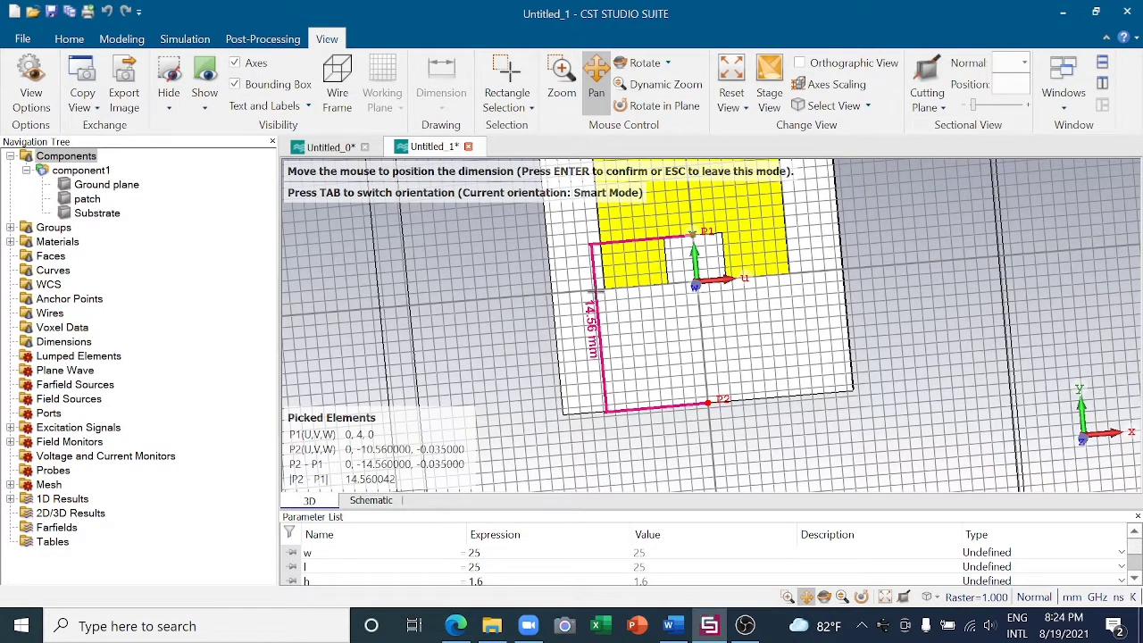
{"action": "key", "text": "Escape"}
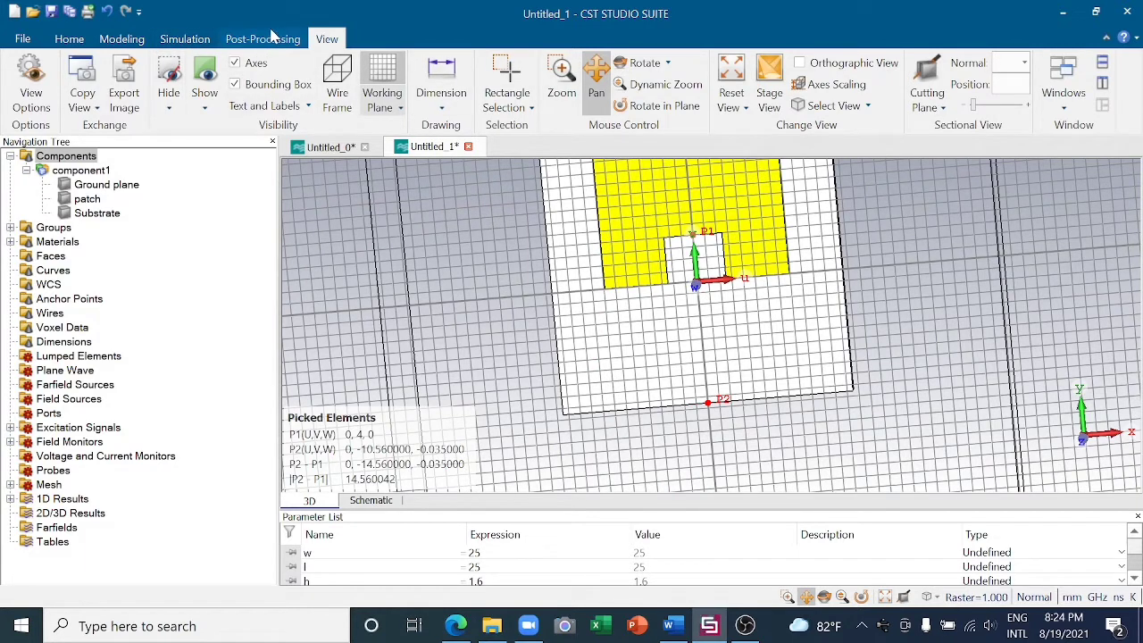
{"action": "left_click", "coordinate": [121, 39]}
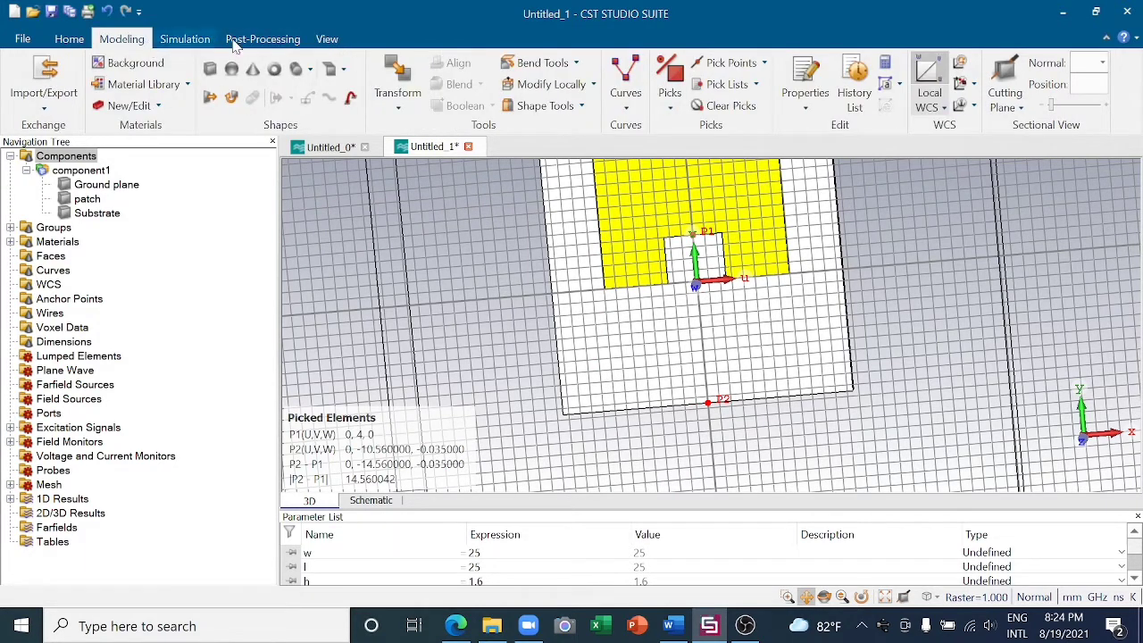
{"action": "left_click", "coordinate": [725, 106]}
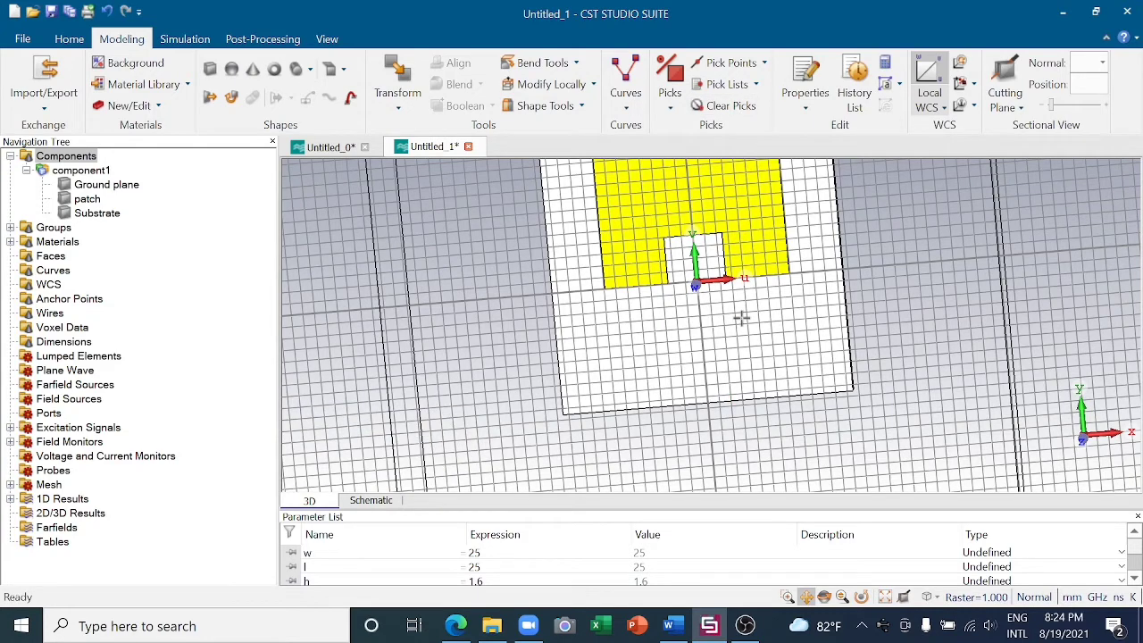
- Pick the midpoint of the inset notch's inner horizontal edge and align the local WCS with it
{"action": "middle_click_drag", "start_coordinate": [742, 316], "coordinate": [746, 363]}
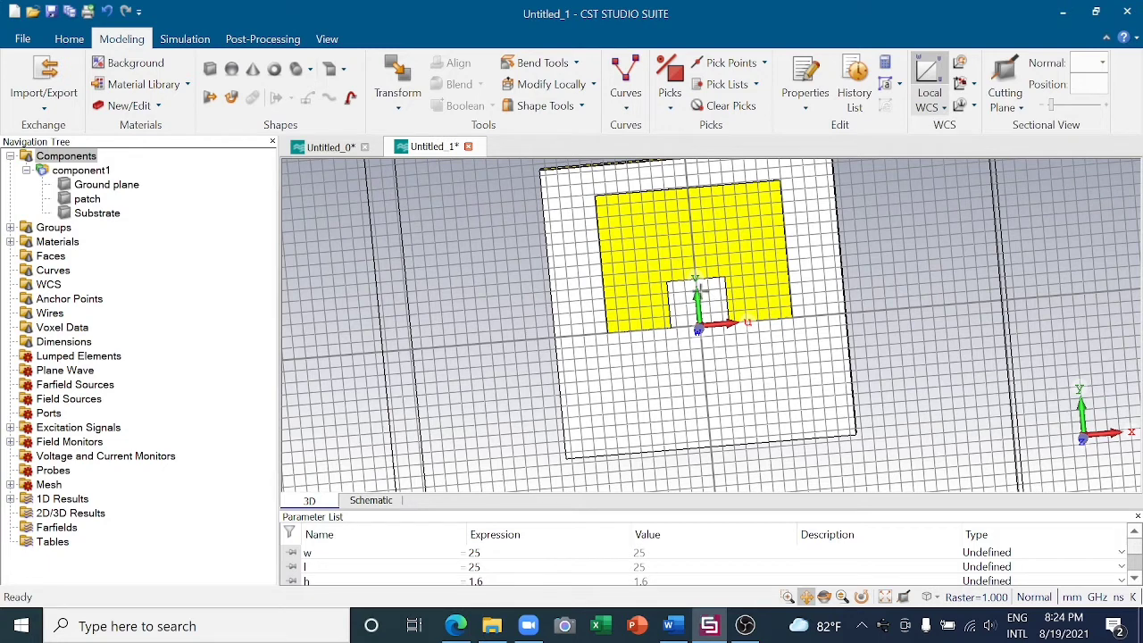
{"action": "scroll", "coordinate": [699, 287], "scroll_direction": "up", "scroll_amount": 2}
{"action": "key", "text": "e"}
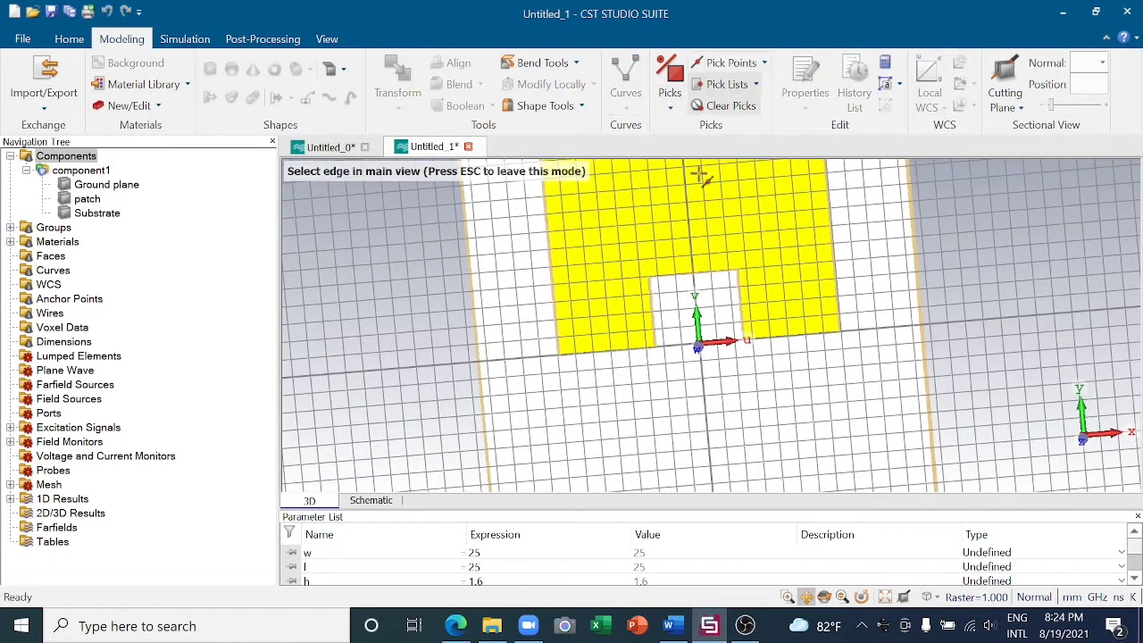
{"action": "left_click", "coordinate": [693, 272]}
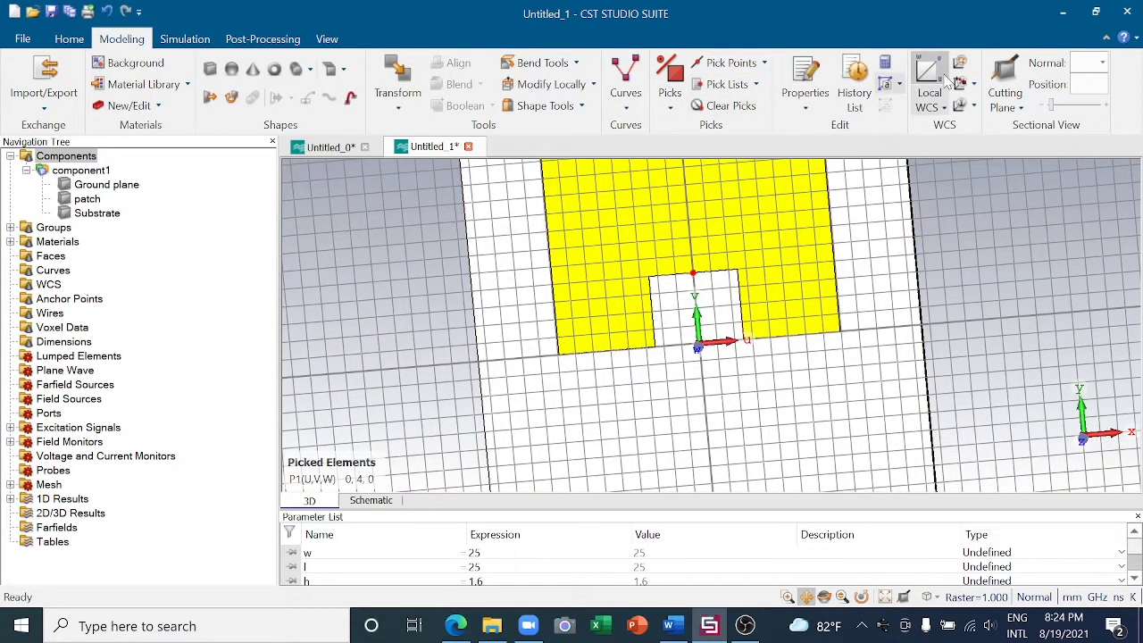
{"action": "left_click", "coordinate": [974, 108]}
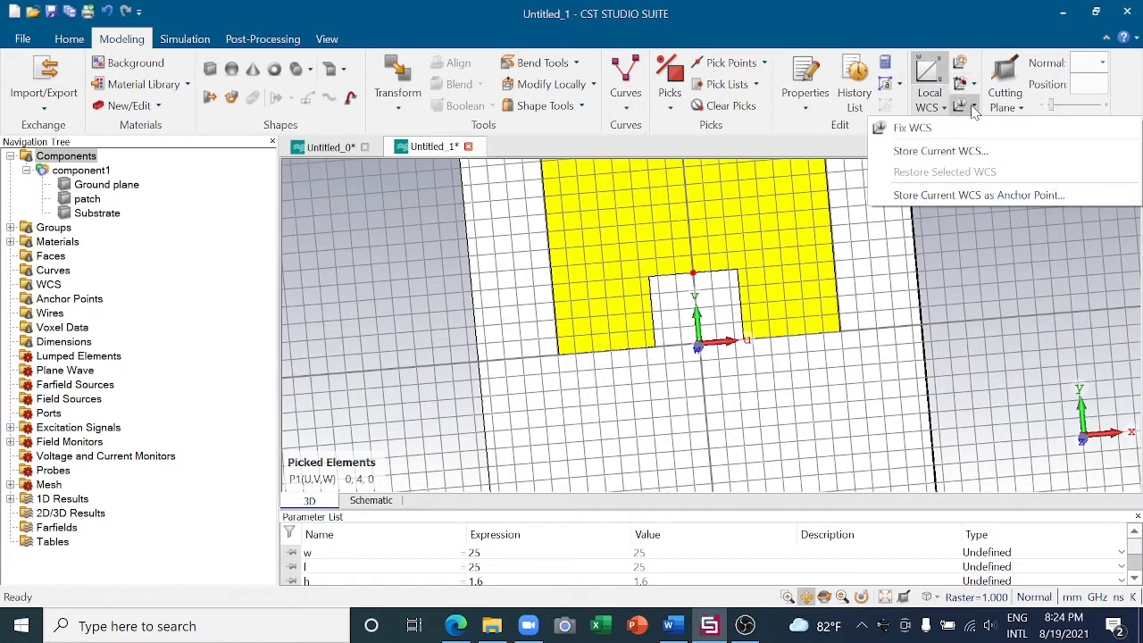
{"action": "left_click", "coordinate": [961, 84]}
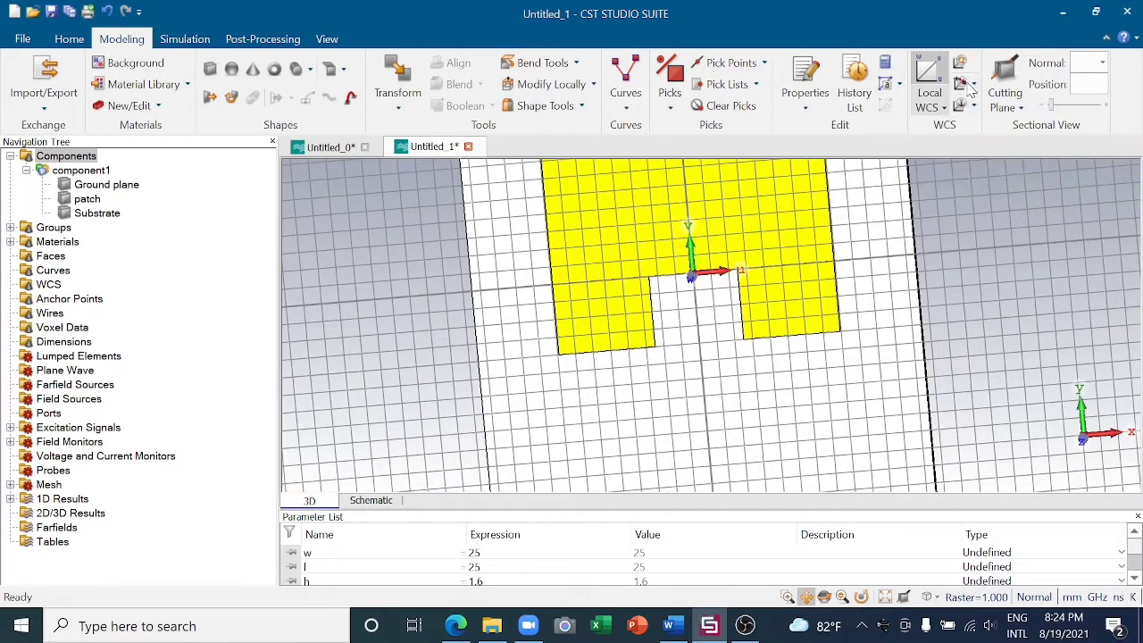
- Start a new Brick through its dialog and name it feedline
{"action": "scroll", "coordinate": [714, 335], "scroll_direction": "down", "scroll_amount": 3}
{"action": "scroll", "coordinate": [715, 335], "scroll_direction": "up", "scroll_amount": 3}
{"action": "scroll", "coordinate": [701, 331], "scroll_direction": "down", "scroll_amount": 3}
{"action": "scroll", "coordinate": [702, 337], "scroll_direction": "up", "scroll_amount": 3}
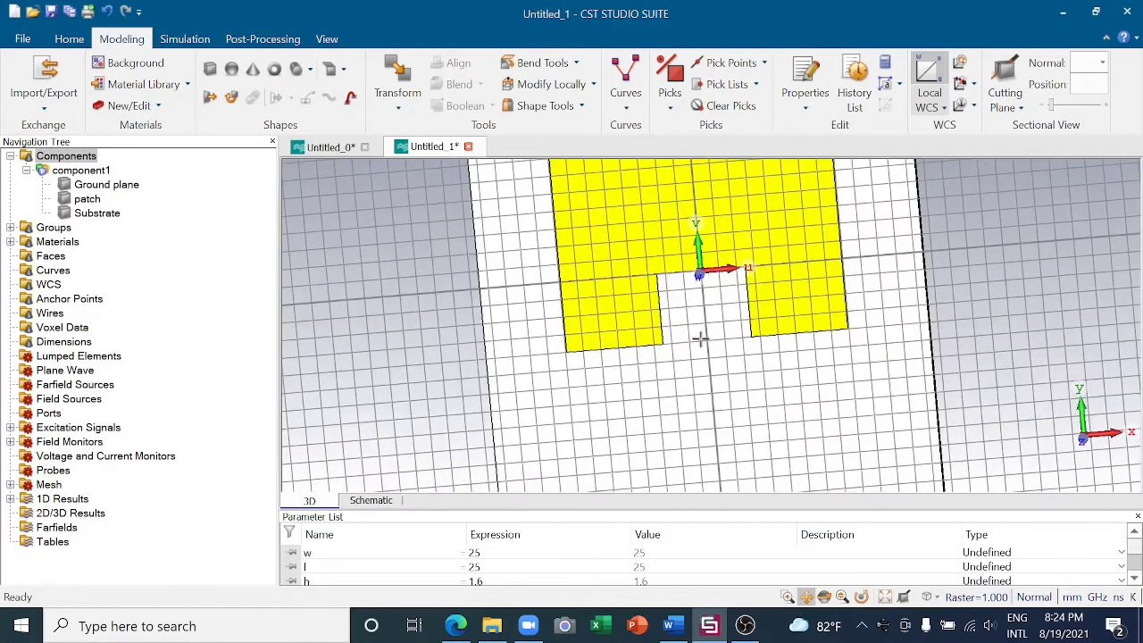
{"action": "scroll", "coordinate": [702, 336], "scroll_direction": "down", "scroll_amount": 3}
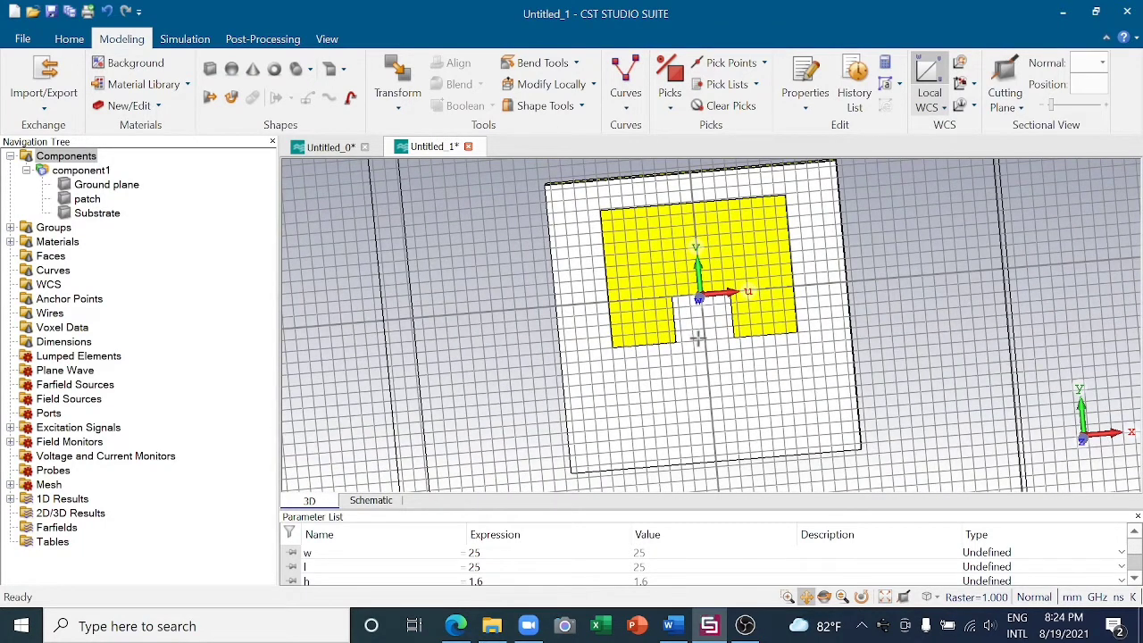
{"action": "left_click", "coordinate": [210, 70]}
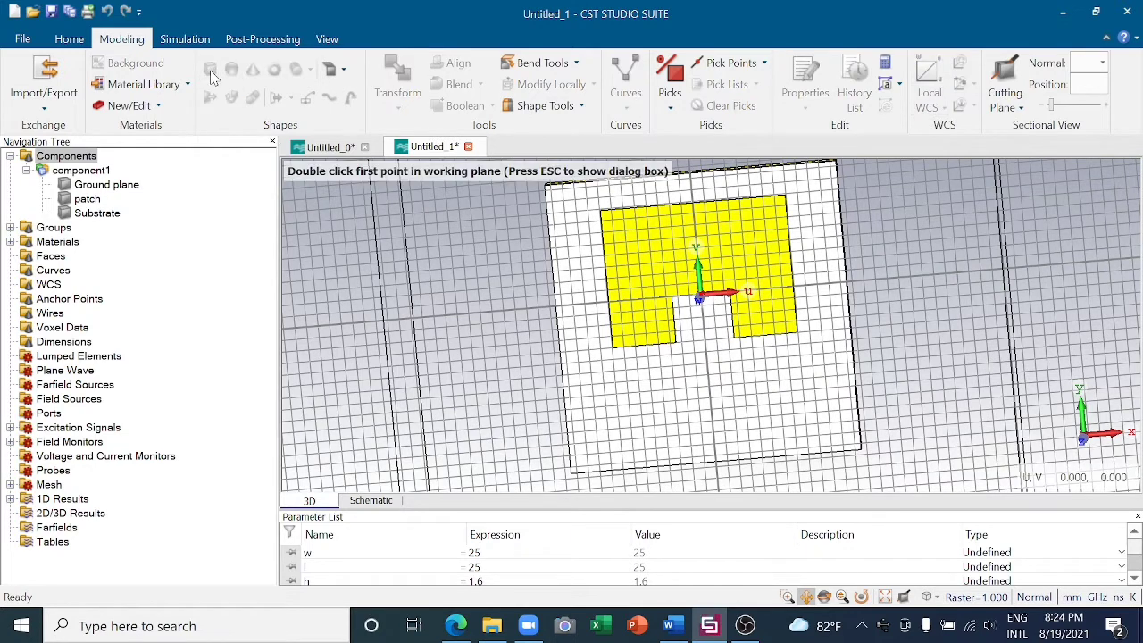
{"action": "key", "text": "Escape"}
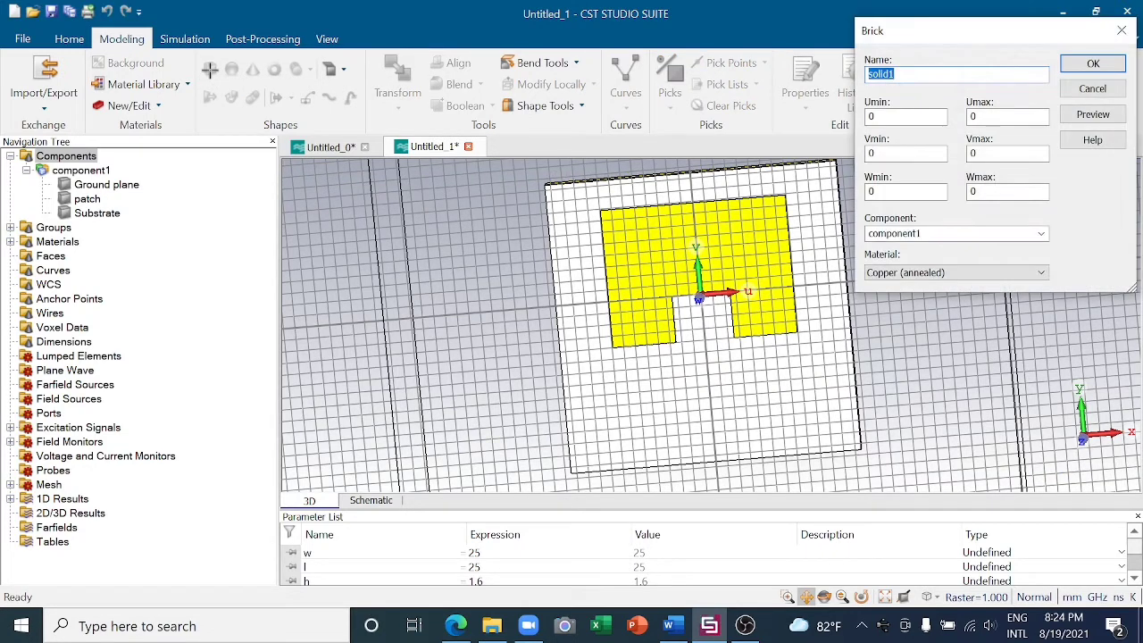
{"action": "key", "text": "BackSpace"}
{"action": "type", "text": "feedline"}
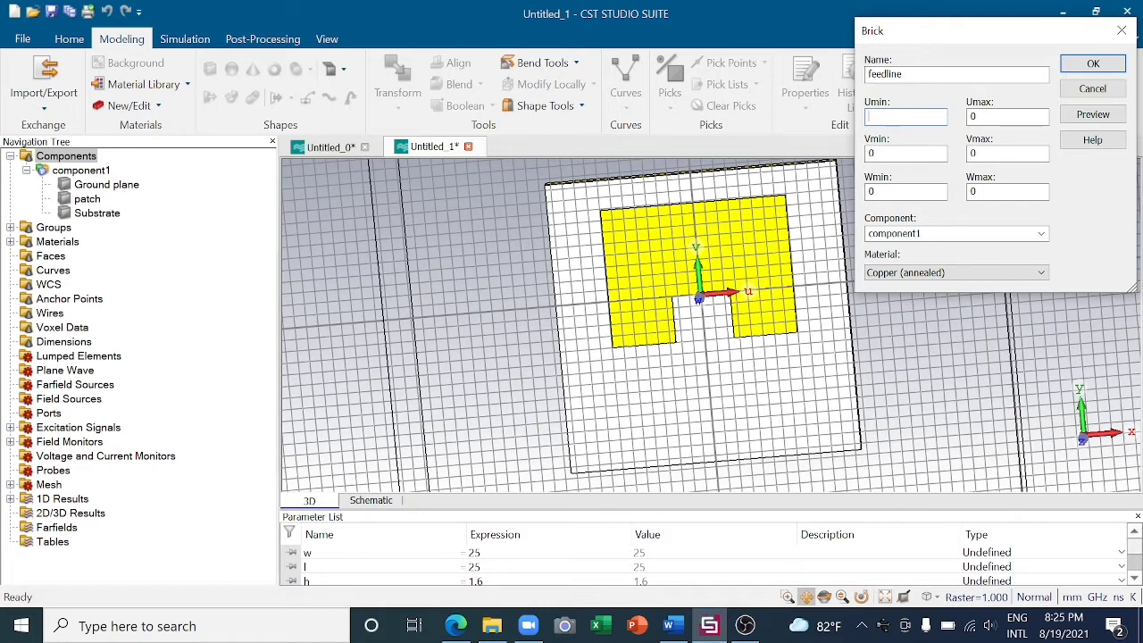
- Set the feedline extents to U -wf/2 to wf/2, V 0 to lf and W 0 to t, and request a preview
{"action": "type", "text": "f"}
{"action": "key", "text": "Left"}
{"action": "type", "text": "-"}
{"action": "key", "text": "BackSpace"}
{"action": "left_click", "coordinate": [986, 117]}
{"action": "type", "text": "wf/2"}
{"action": "key", "text": "Tab"}
{"action": "left_click", "coordinate": [1000, 192]}
{"action": "key", "text": "BackSpace"}
{"action": "type", "text": "t"}
{"action": "left_click", "coordinate": [1093, 114]}
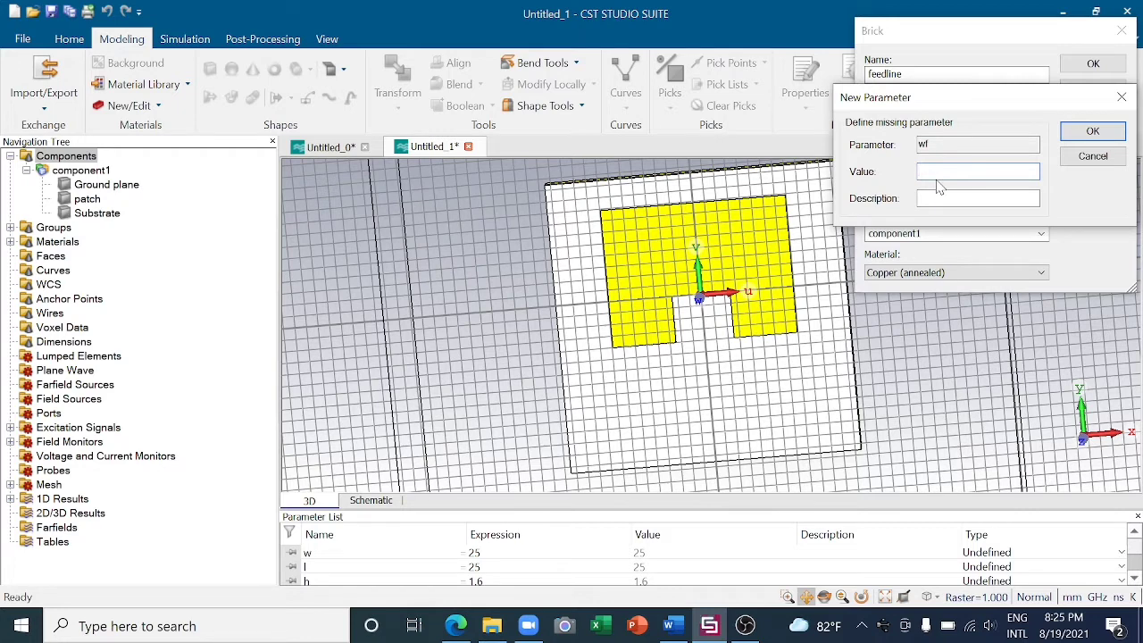
- Define the missing parameters wf as 3.137 and lf as the measured notch-to-substrate-edge length of 14.56
{"action": "type", "text": "3.137"}
{"action": "left_click", "coordinate": [1084, 132]}
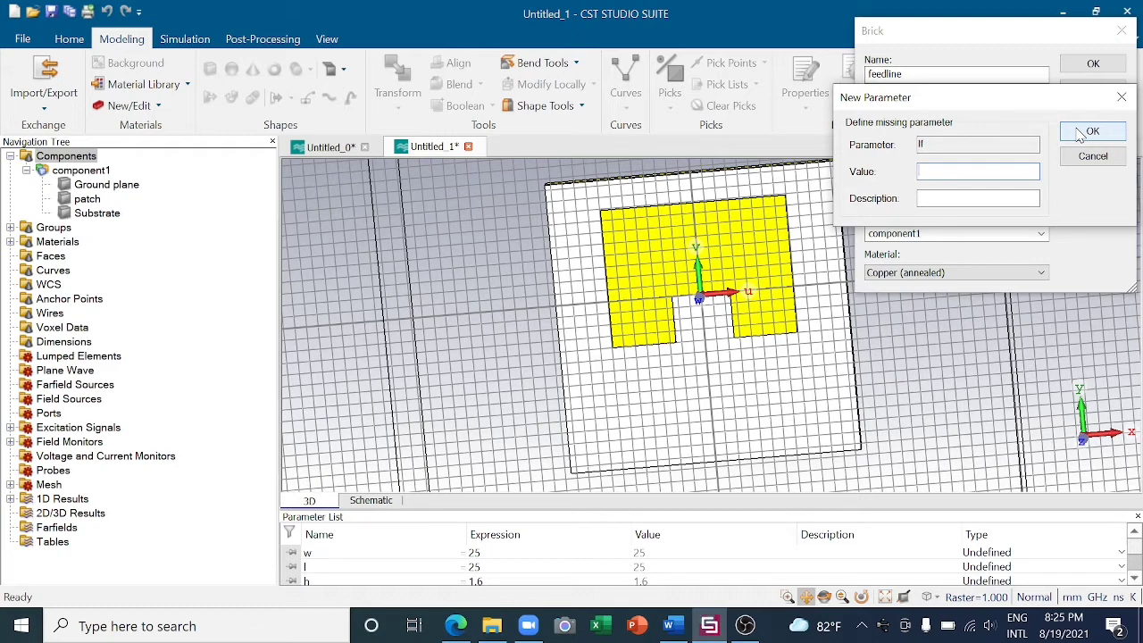
{"action": "type", "text": "14.56"}
{"action": "left_click", "coordinate": [1105, 132]}
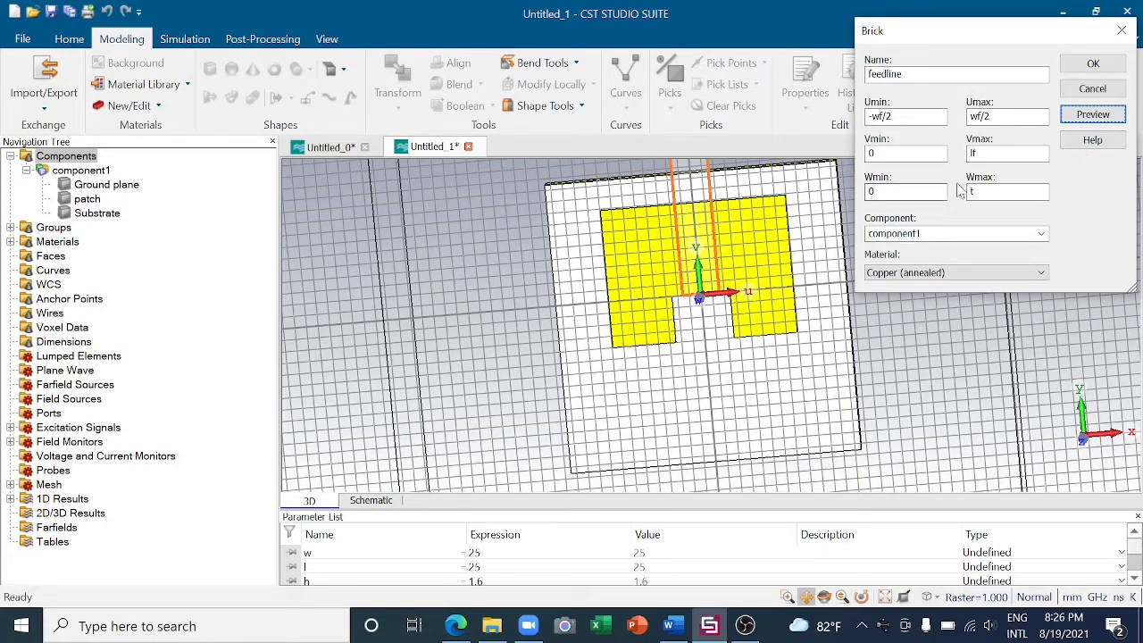
- Set the feedline's V range to -lf to 0, preview it and create the brick
{"action": "left_click", "coordinate": [886, 154]}
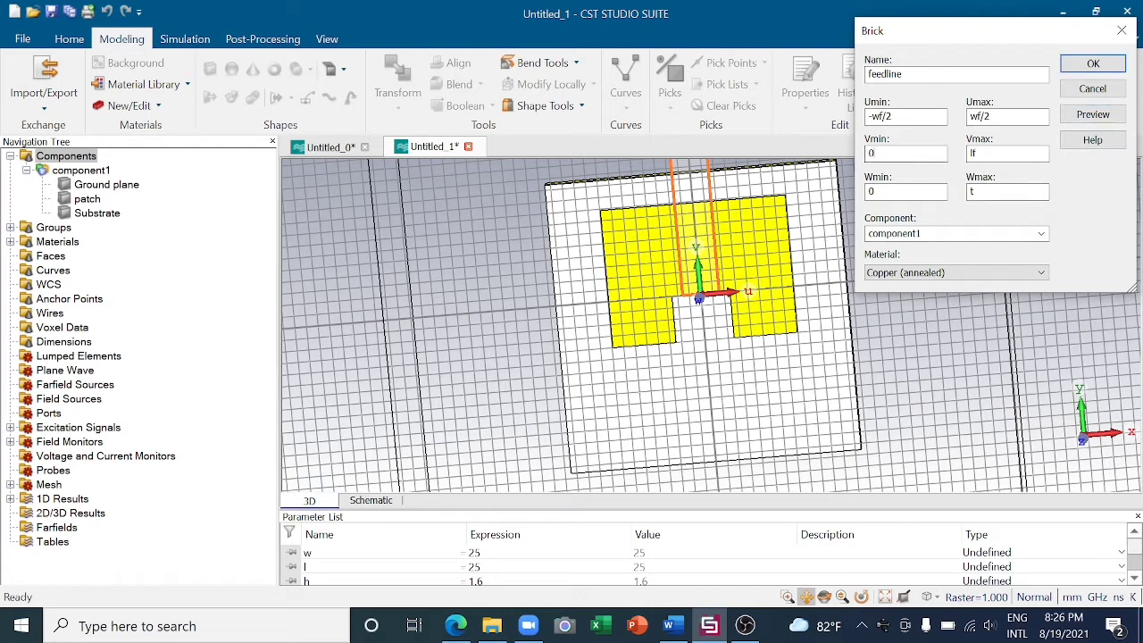
{"action": "type", "text": "-lf"}
{"action": "left_click", "coordinate": [1091, 116]}
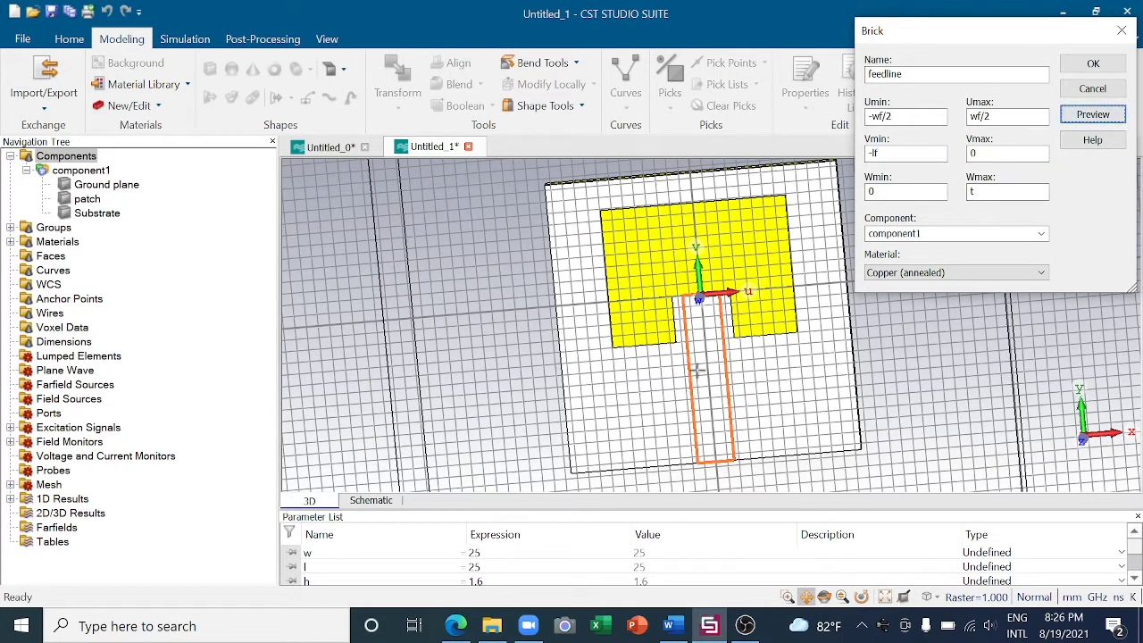
{"action": "left_click", "coordinate": [1094, 66]}
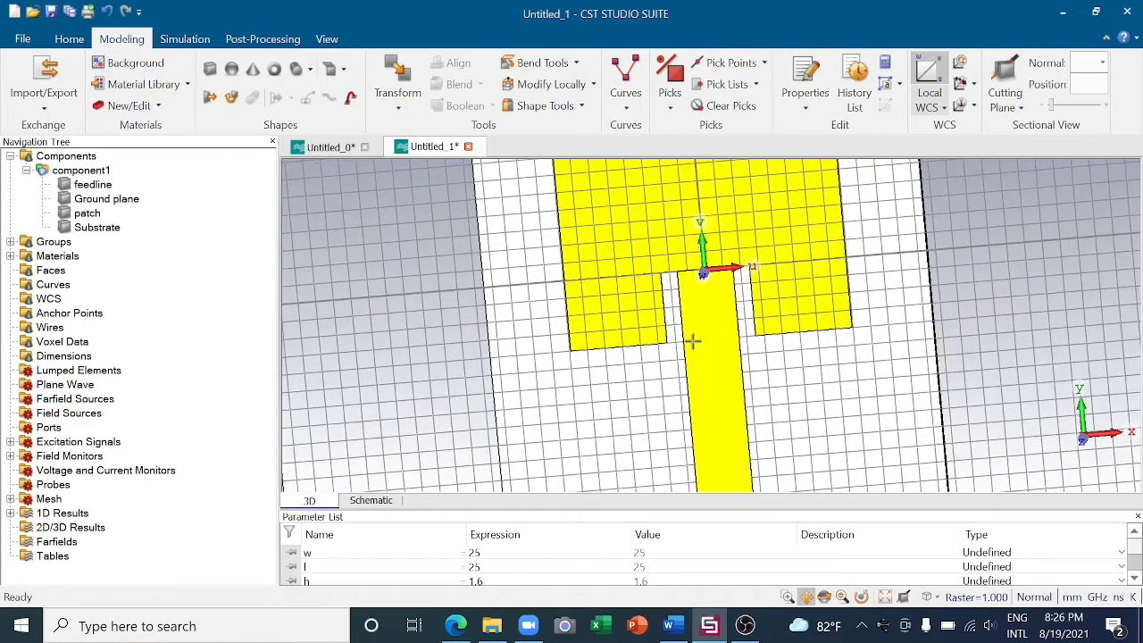
- Edit the feedline's brick definition so that W runs from -t to 0, and close its history
{"action": "left_click", "coordinate": [92, 183]}
{"action": "left_click", "coordinate": [805, 89]}
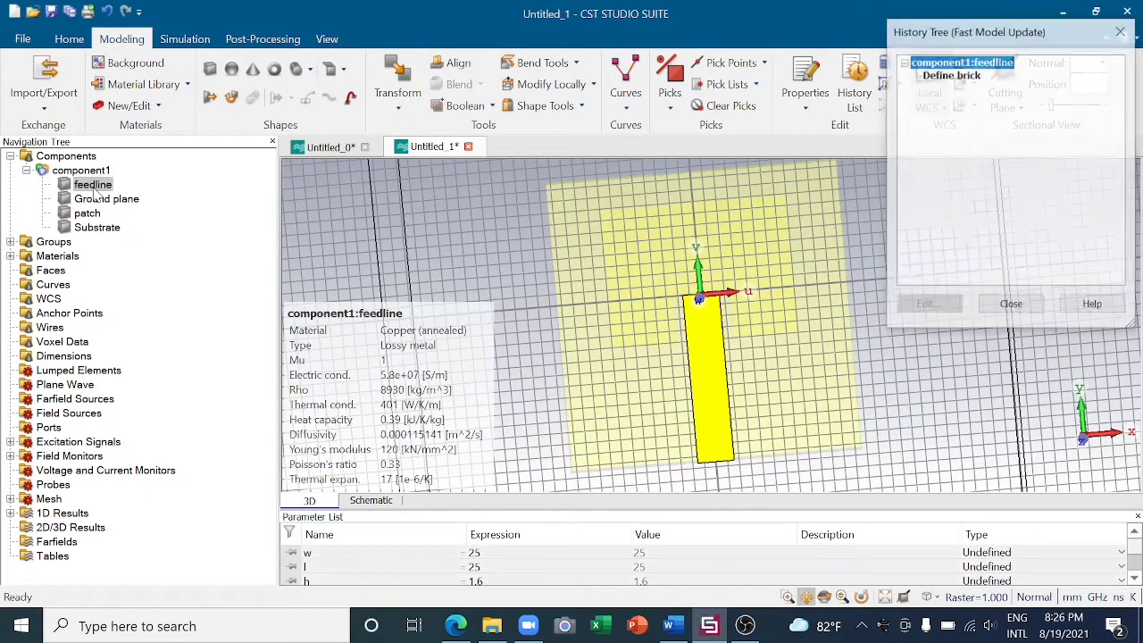
{"action": "double_click", "coordinate": [951, 74]}
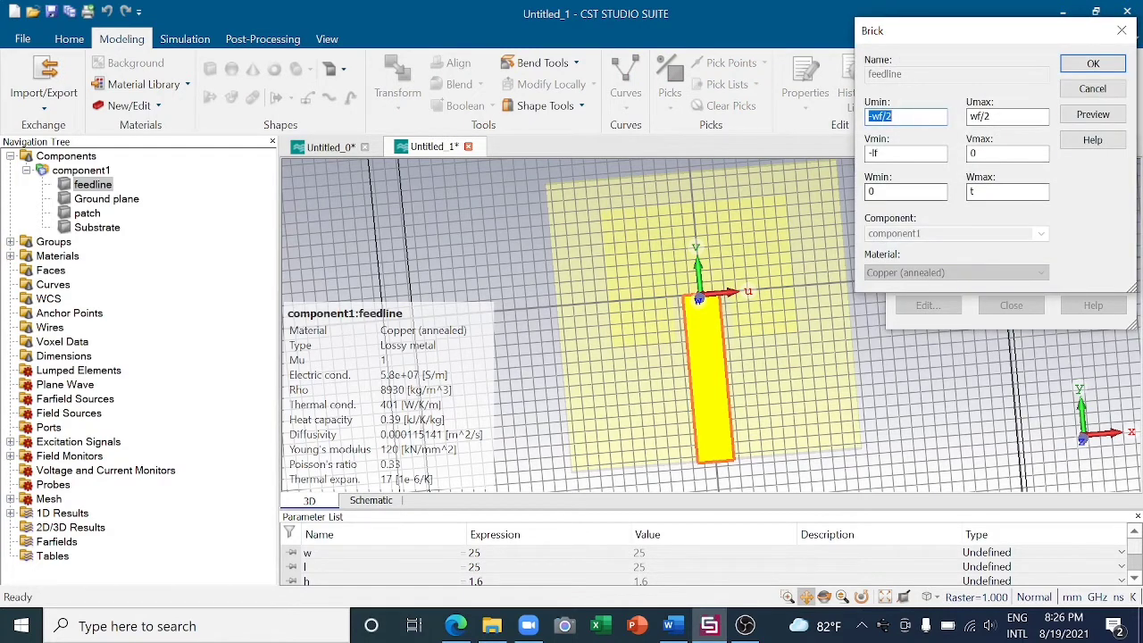
{"action": "left_click", "coordinate": [906, 192]}
{"action": "key", "text": "BackSpace"}
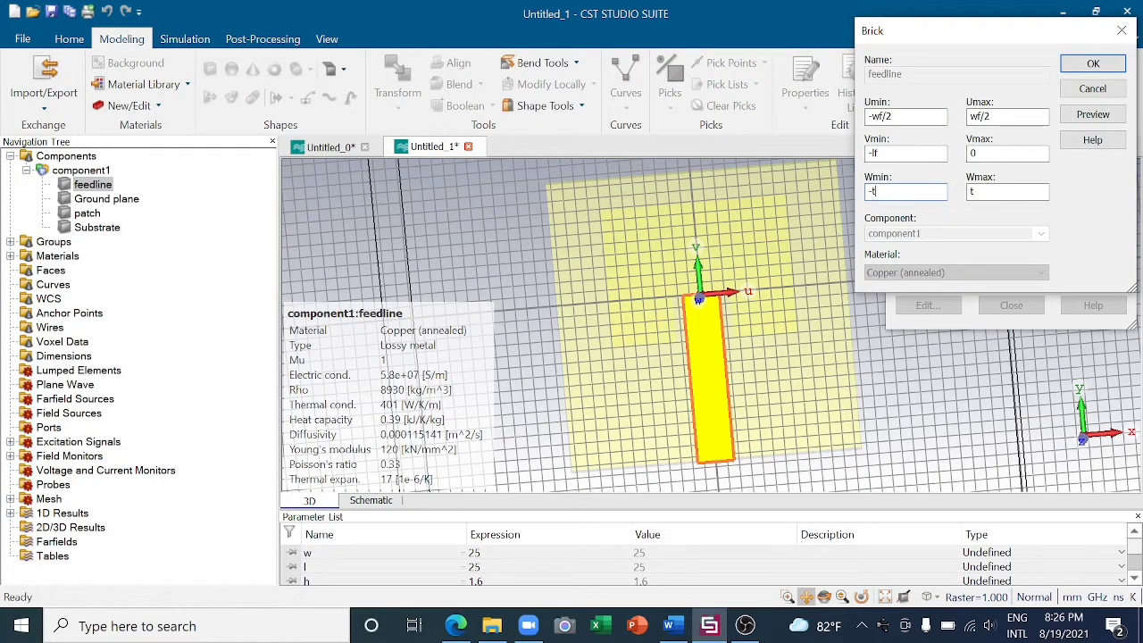
{"action": "left_click", "coordinate": [985, 192]}
{"action": "left_click", "coordinate": [1093, 64]}
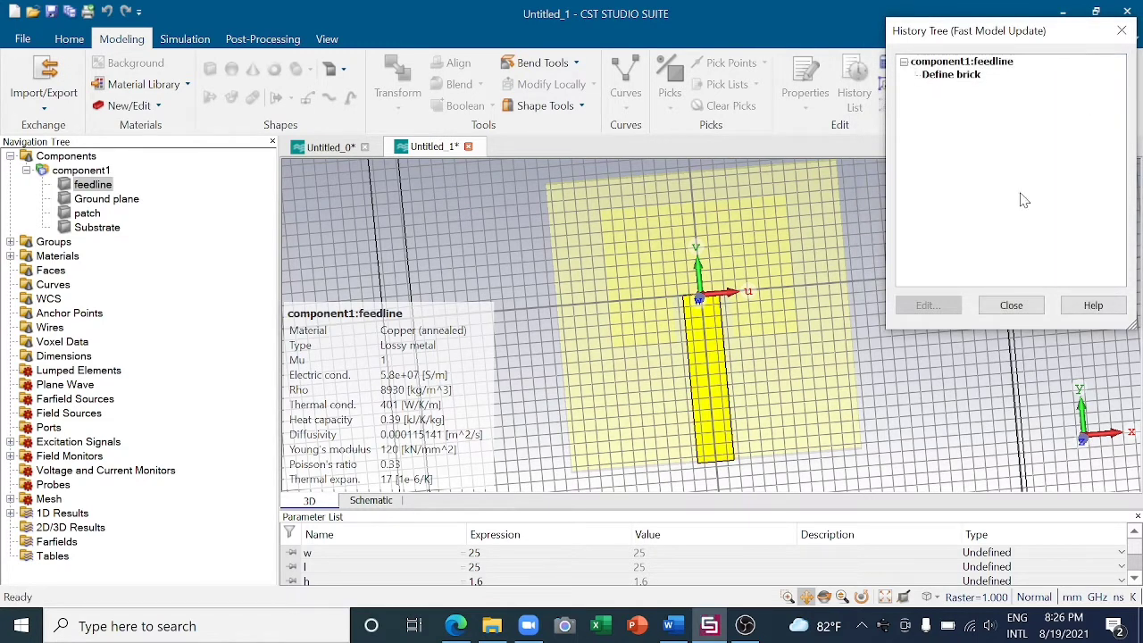
{"action": "left_click", "coordinate": [1122, 30]}
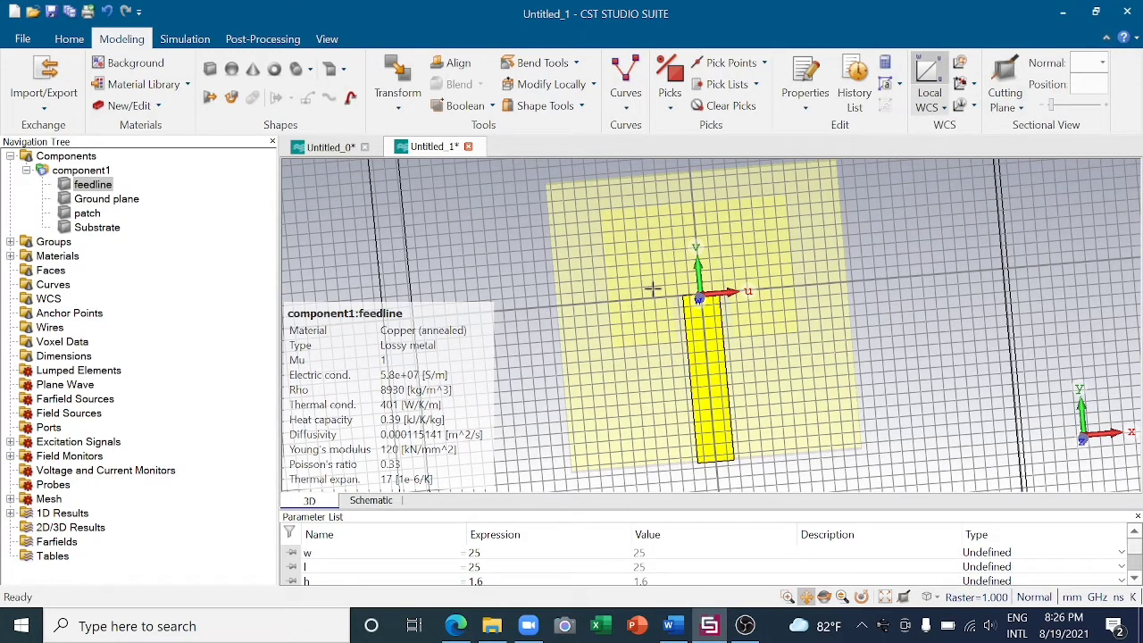
- Unite the patch and the feedline into one solid with a Boolean Add
{"action": "left_click", "coordinate": [88, 214]}
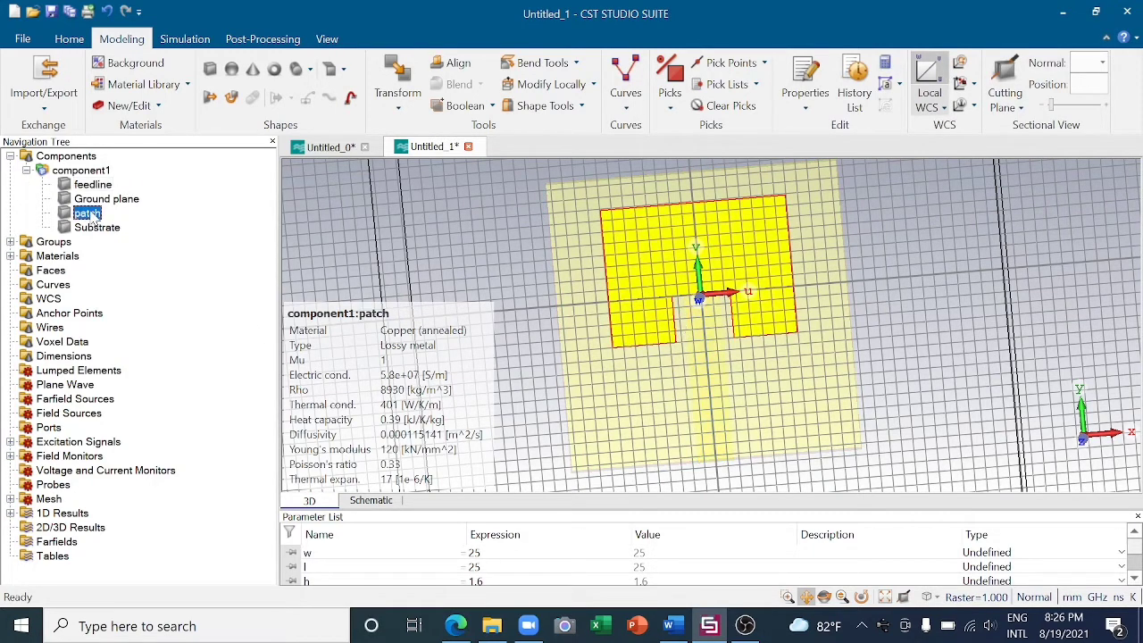
{"action": "left_click", "coordinate": [93, 184], "text": "ctrl"}
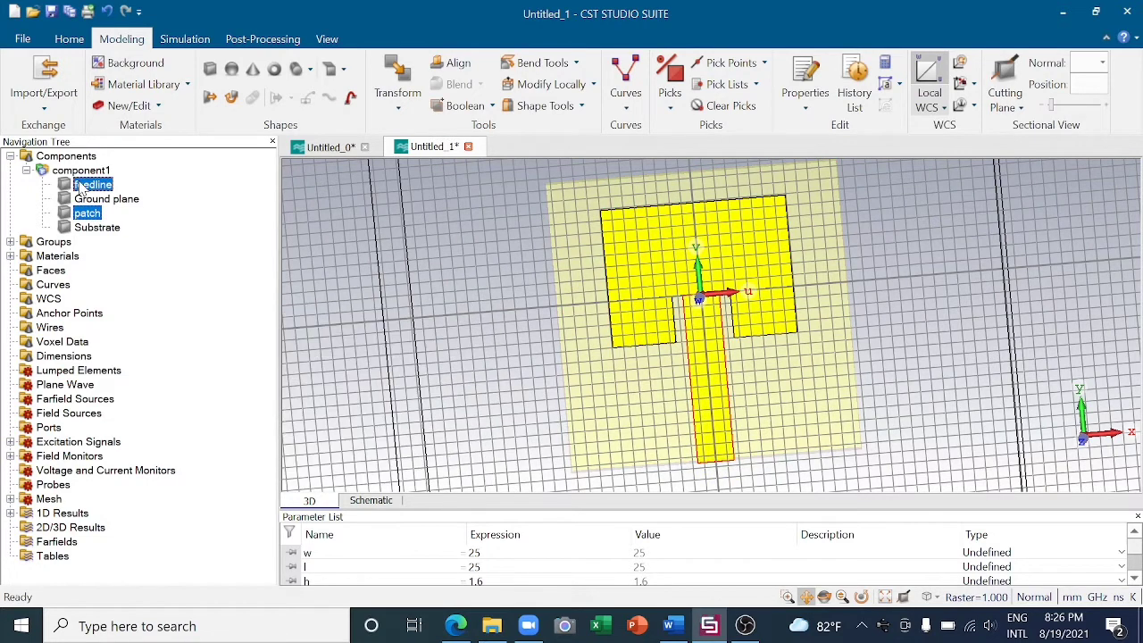
{"action": "left_click", "coordinate": [489, 106]}
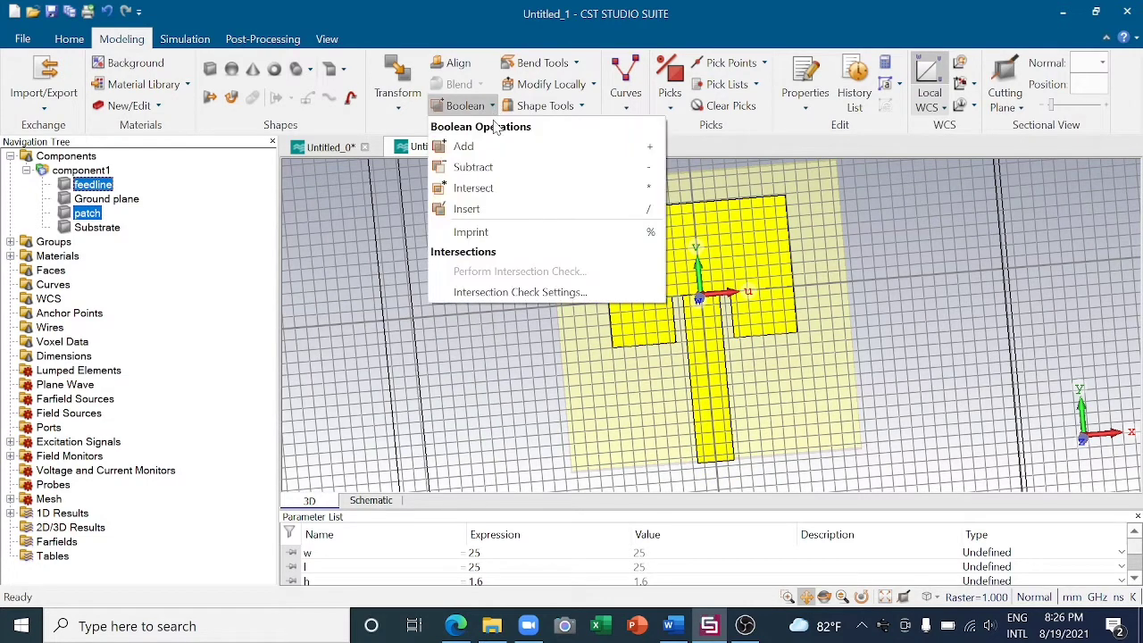
{"action": "left_click", "coordinate": [489, 146]}
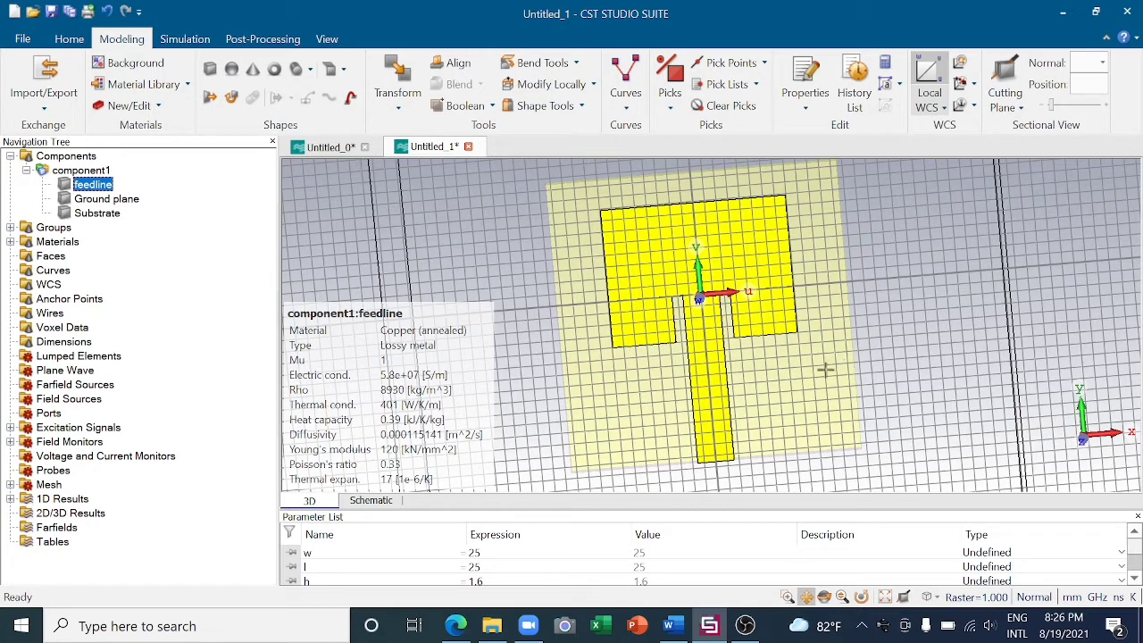
- Pick the thin end face of the feedline at the substrate edge as the face for the port
{"action": "middle_click_drag", "start_coordinate": [771, 408], "coordinate": [778, 377]}
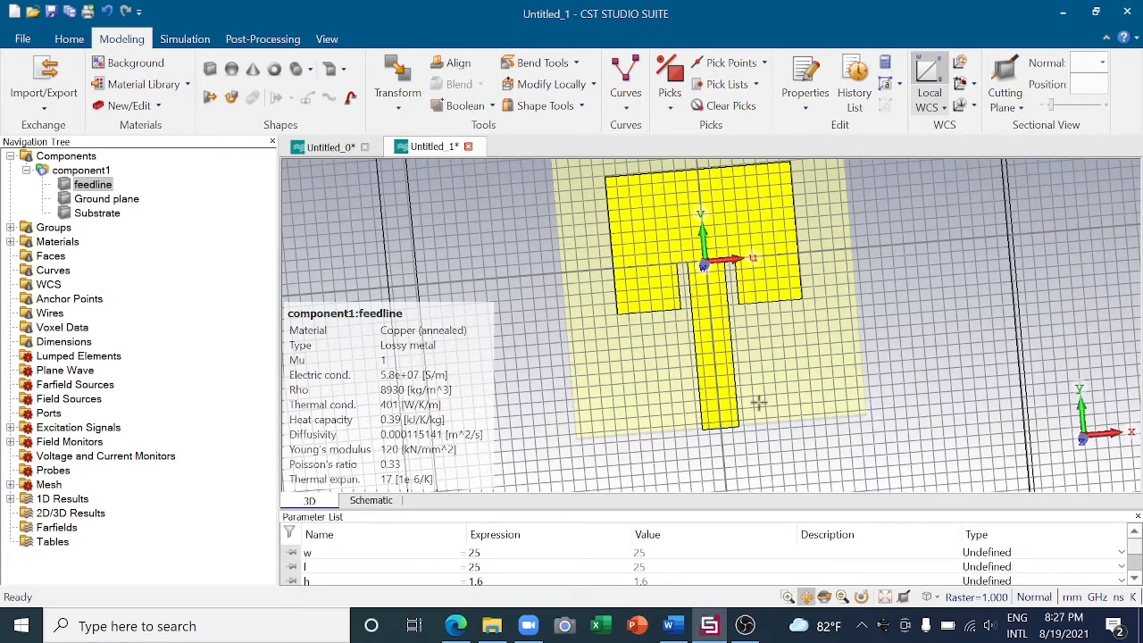
{"action": "left_click", "coordinate": [825, 598]}
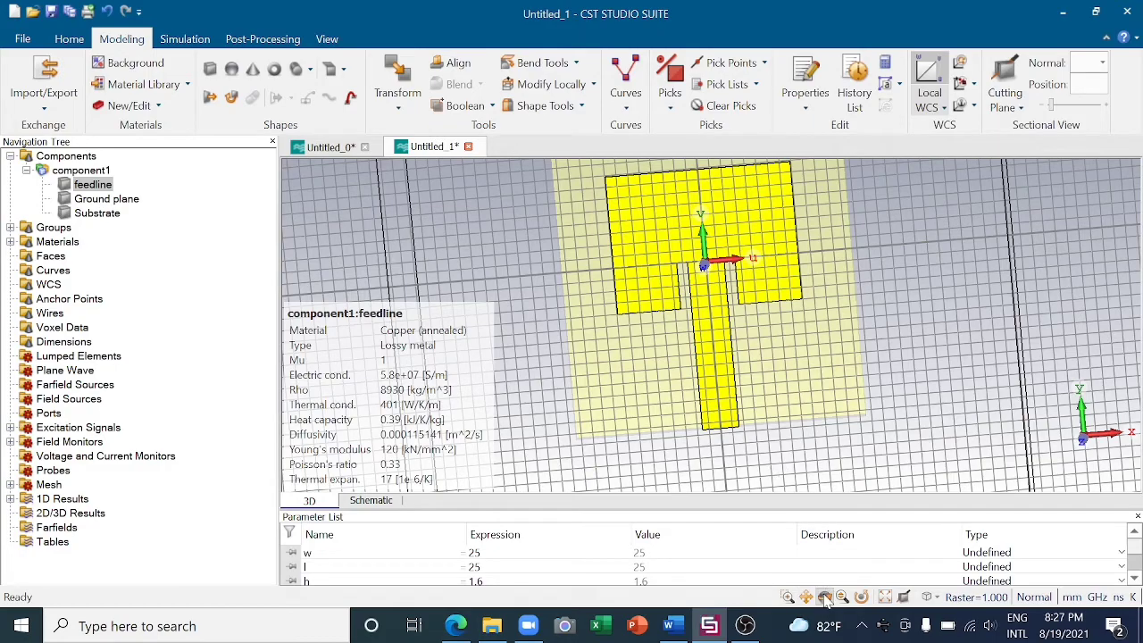
{"action": "left_click_drag", "start_coordinate": [763, 449], "coordinate": [732, 316]}
{"action": "scroll", "coordinate": [733, 316], "scroll_direction": "up", "scroll_amount": 4}
{"action": "scroll", "coordinate": [711, 406], "scroll_direction": "down", "scroll_amount": 3}
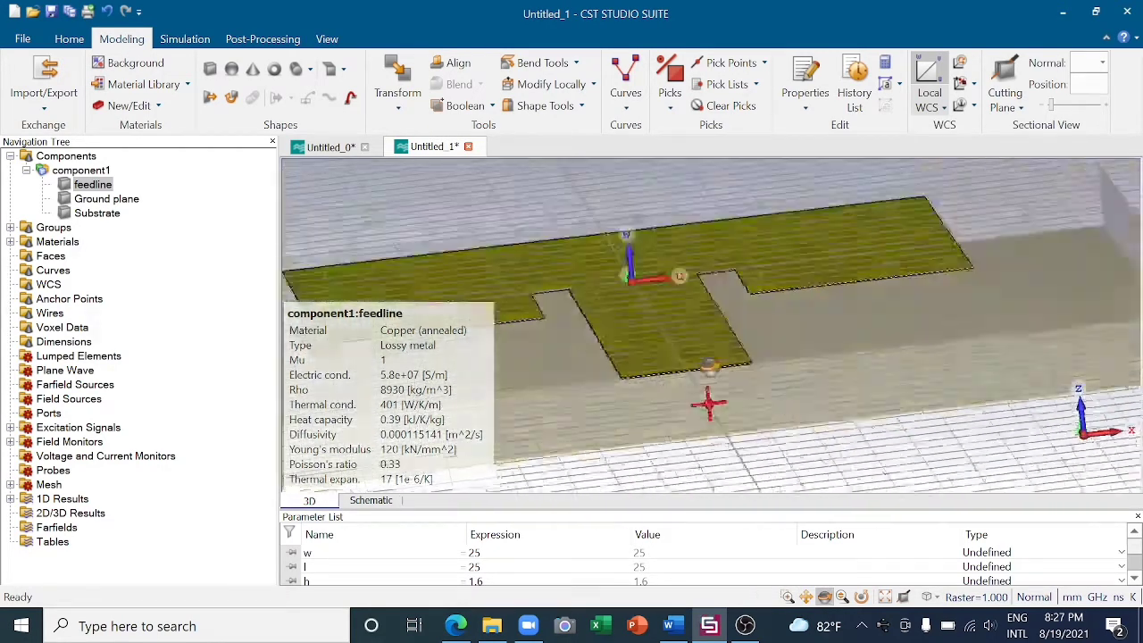
{"action": "scroll", "coordinate": [711, 358], "scroll_direction": "up", "scroll_amount": 5}
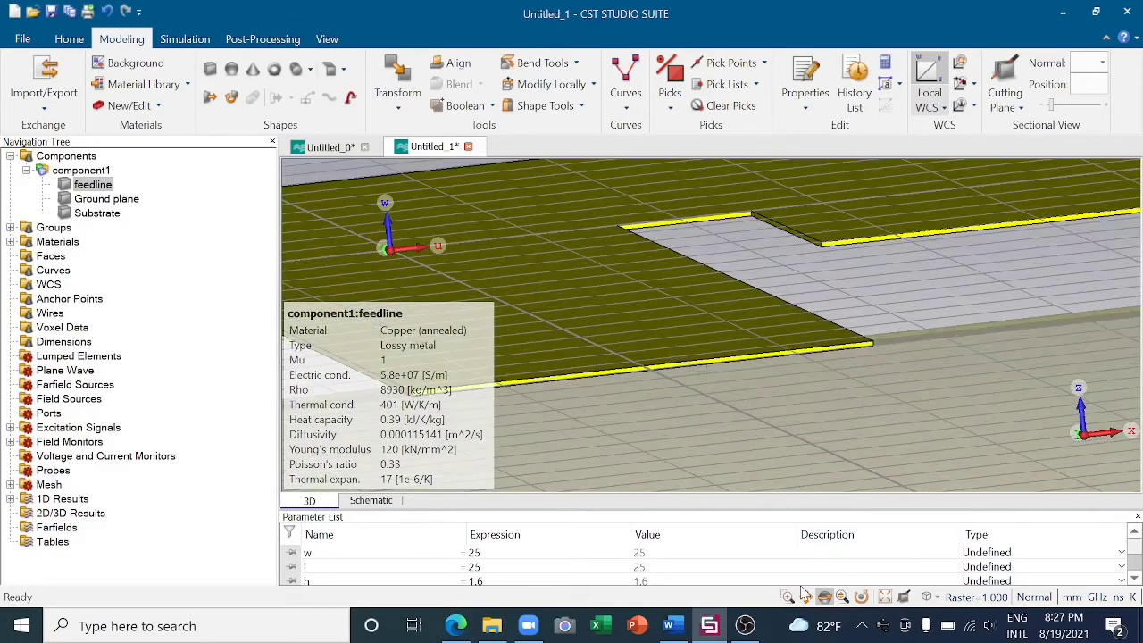
{"action": "left_click_drag", "start_coordinate": [738, 426], "coordinate": [719, 306]}
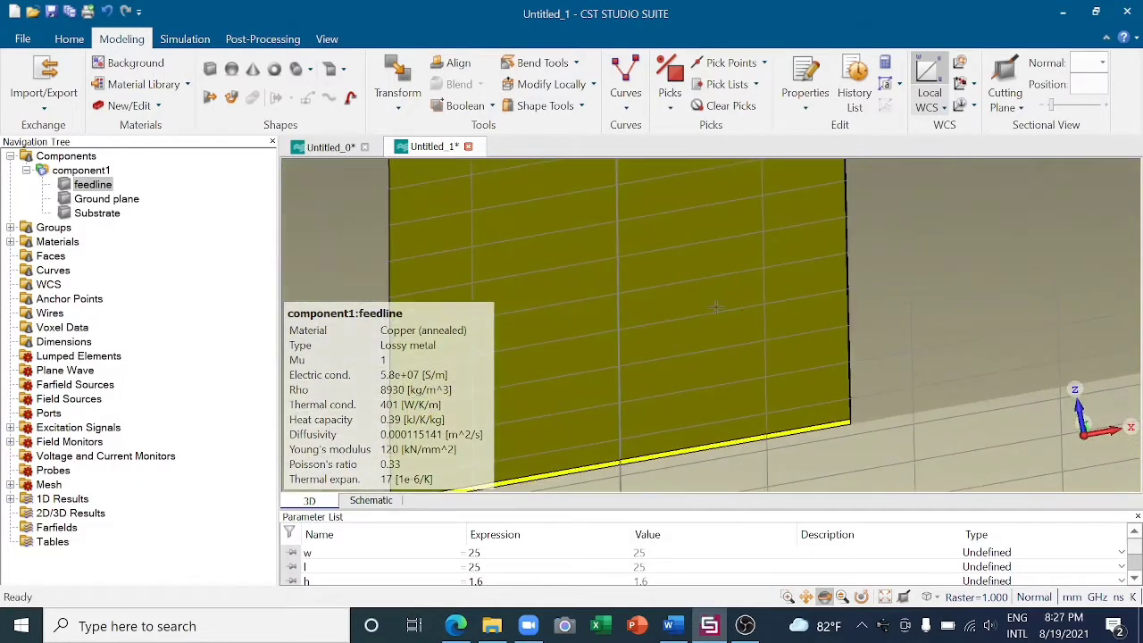
{"action": "left_click", "coordinate": [806, 596]}
{"action": "left_click_drag", "start_coordinate": [741, 394], "coordinate": [823, 248]}
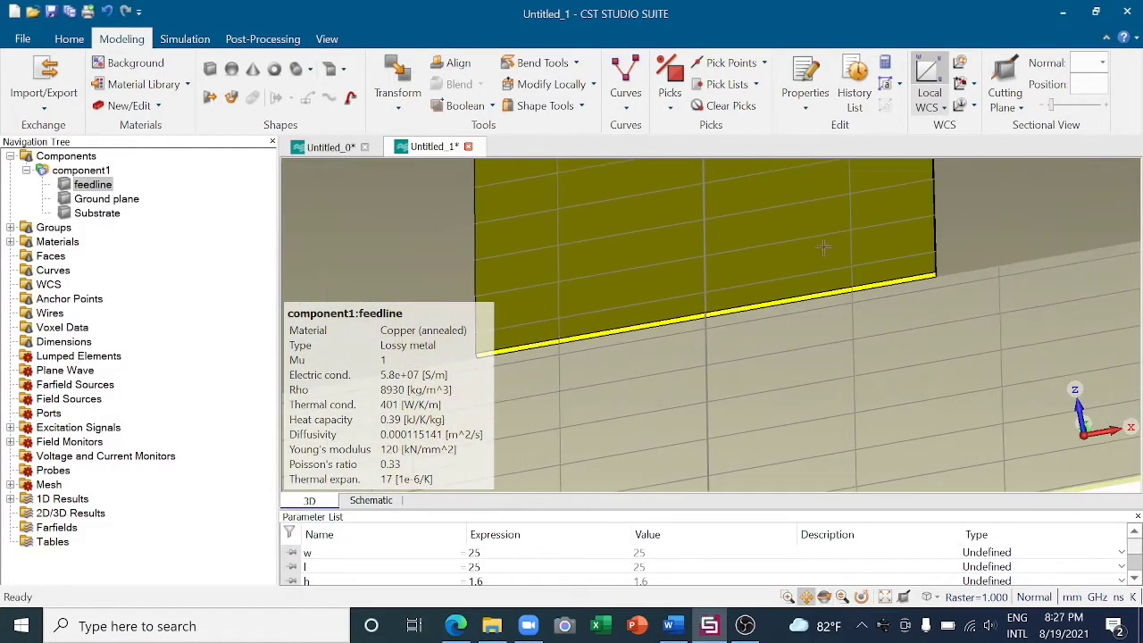
{"action": "scroll", "coordinate": [725, 372], "scroll_direction": "up", "scroll_amount": 3}
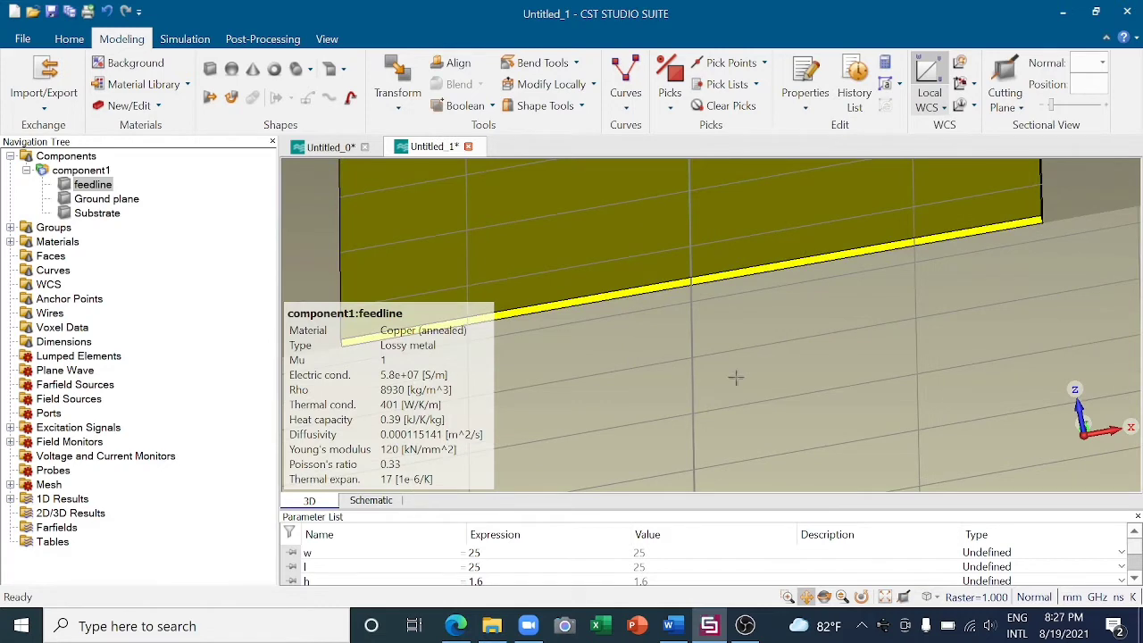
{"action": "scroll", "coordinate": [745, 354], "scroll_direction": "up", "scroll_amount": 1}
{"action": "left_click", "coordinate": [824, 597]}
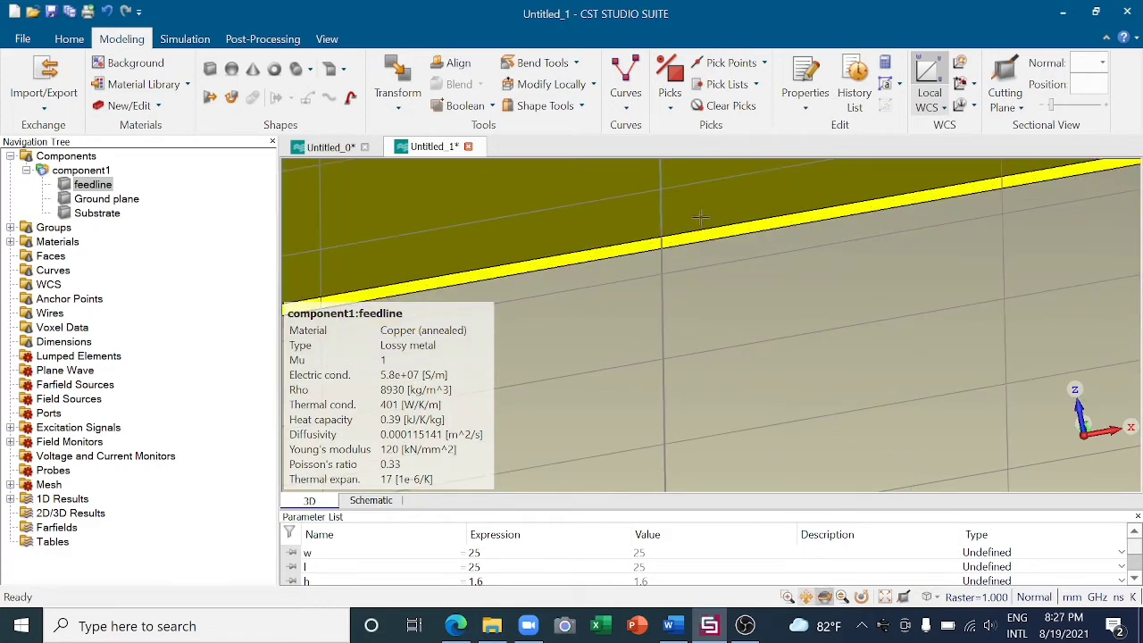
{"action": "left_click_drag", "start_coordinate": [693, 197], "coordinate": [705, 250]}
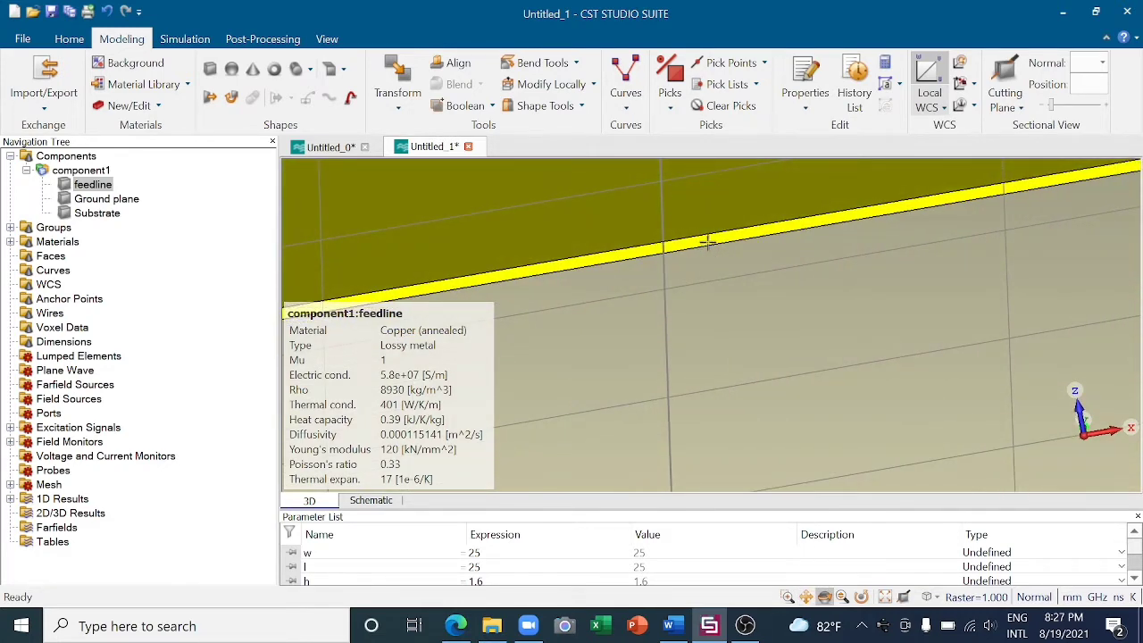
{"action": "left_click", "coordinate": [672, 105]}
{"action": "left_click", "coordinate": [702, 167]}
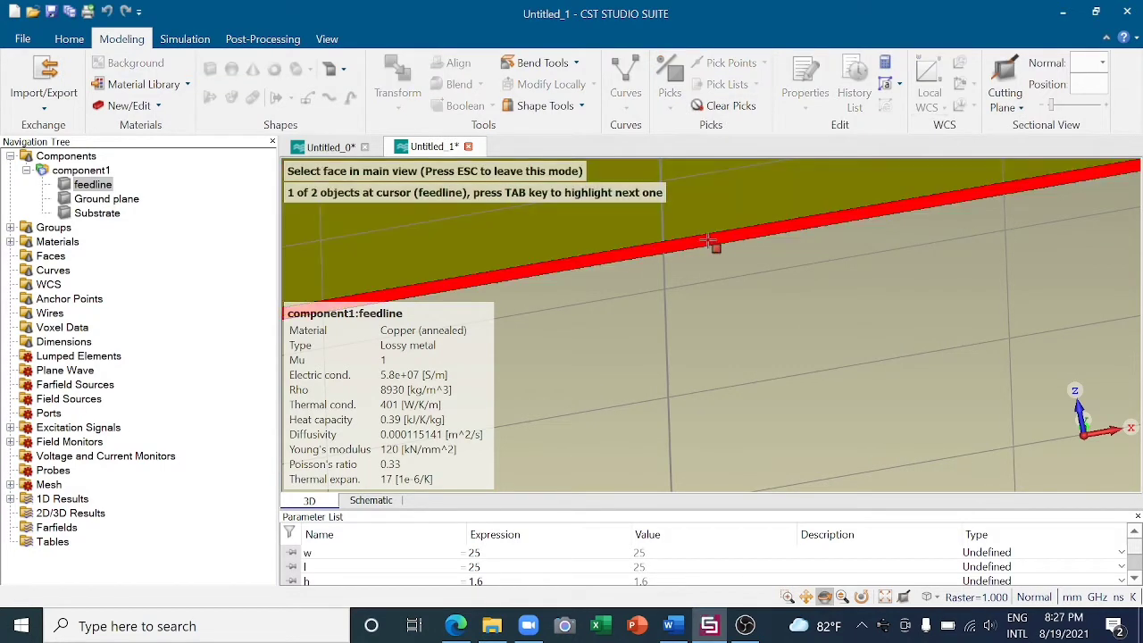
{"action": "left_click", "coordinate": [710, 243]}
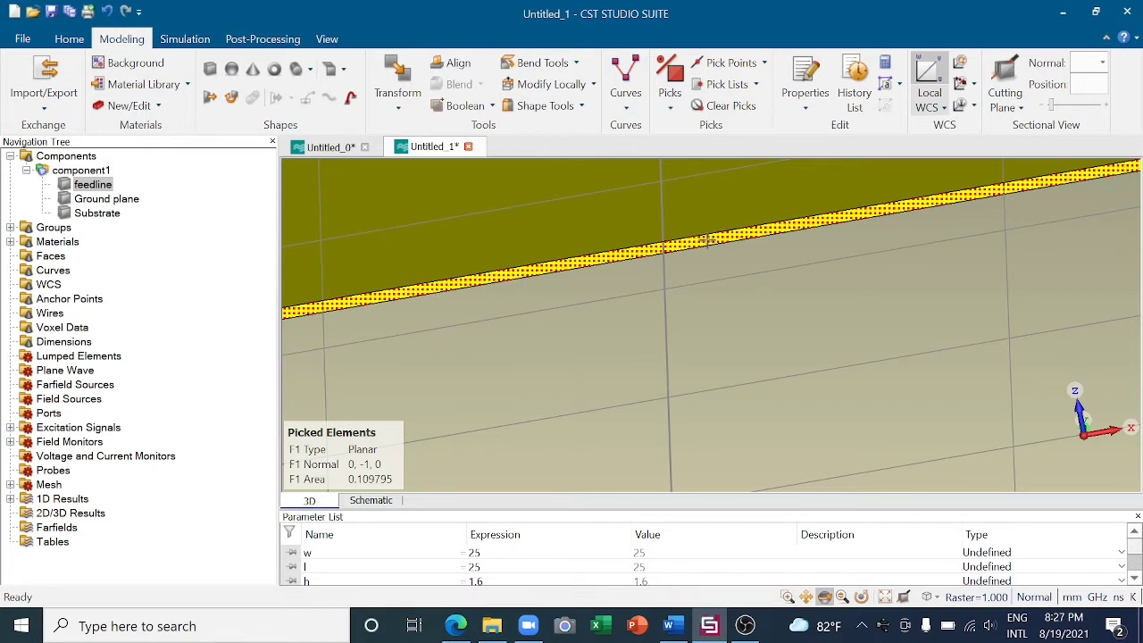
- Calculate the microstrip port extension coefficient with the solver port macro and construct the waveguide port from the picked face
{"action": "left_click", "coordinate": [69, 39]}
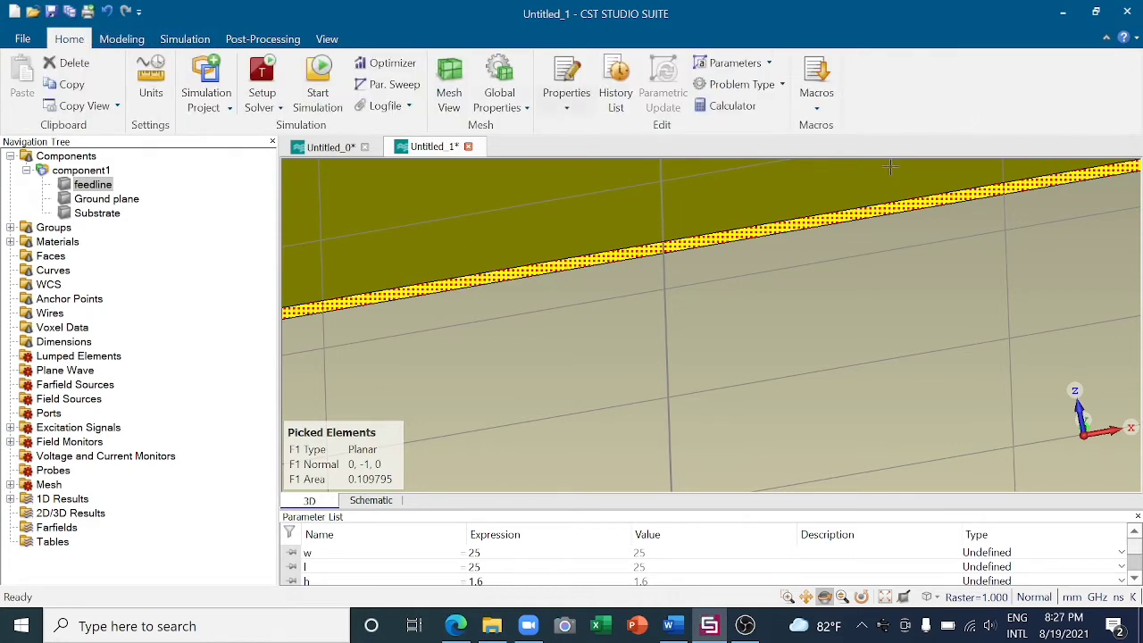
{"action": "left_click", "coordinate": [816, 100]}
{"action": "mouse_move", "coordinate": [852, 200]}
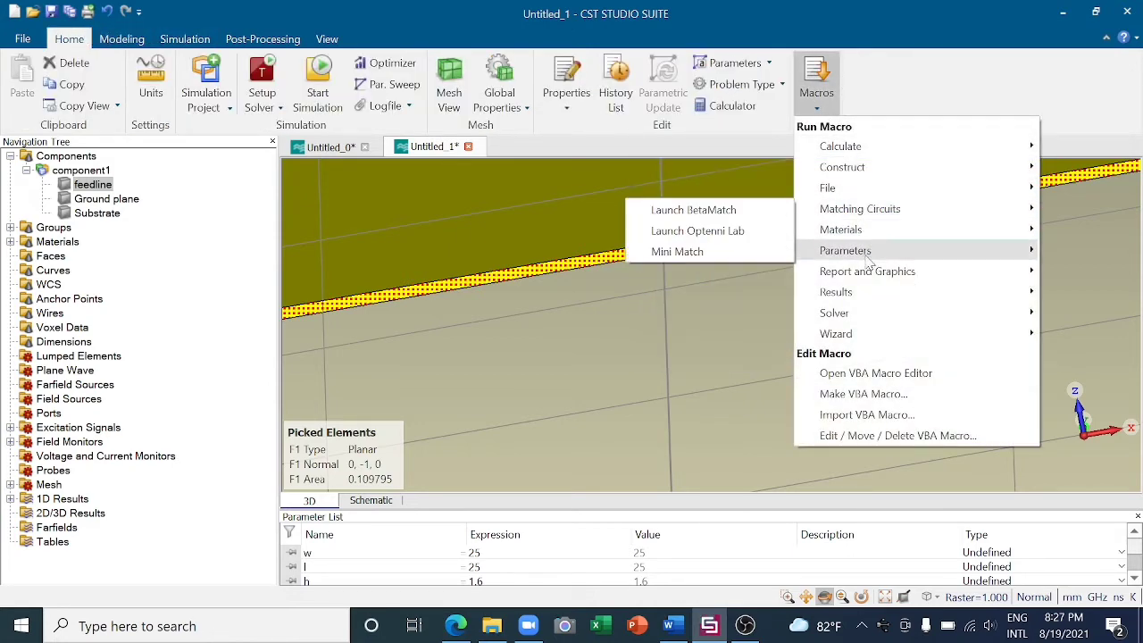
{"action": "mouse_move", "coordinate": [870, 322]}
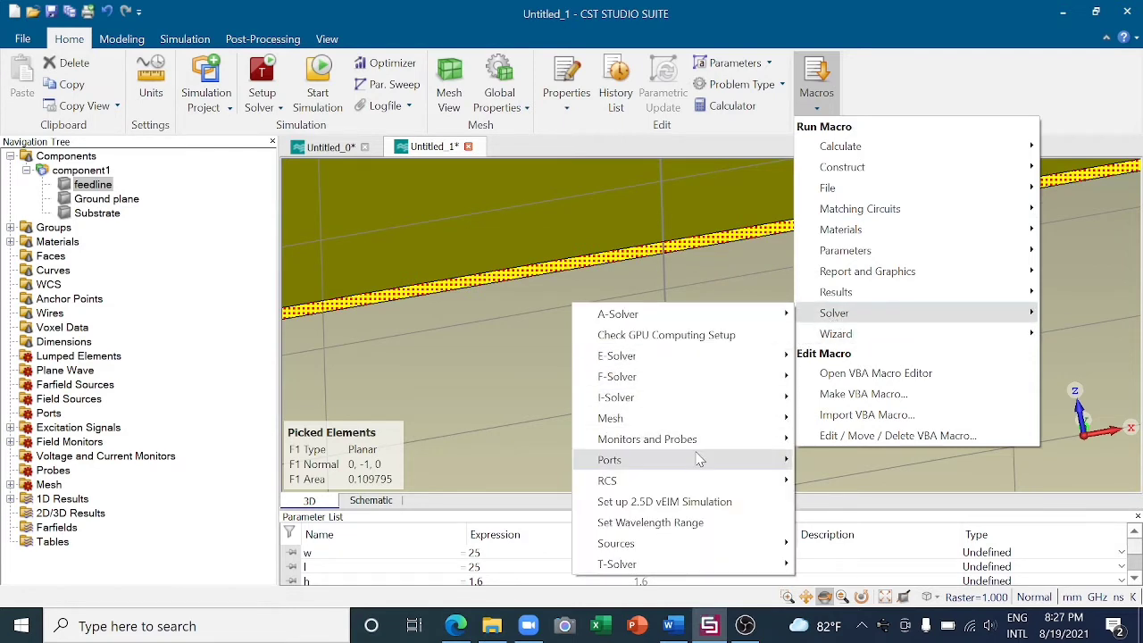
{"action": "mouse_move", "coordinate": [723, 460]}
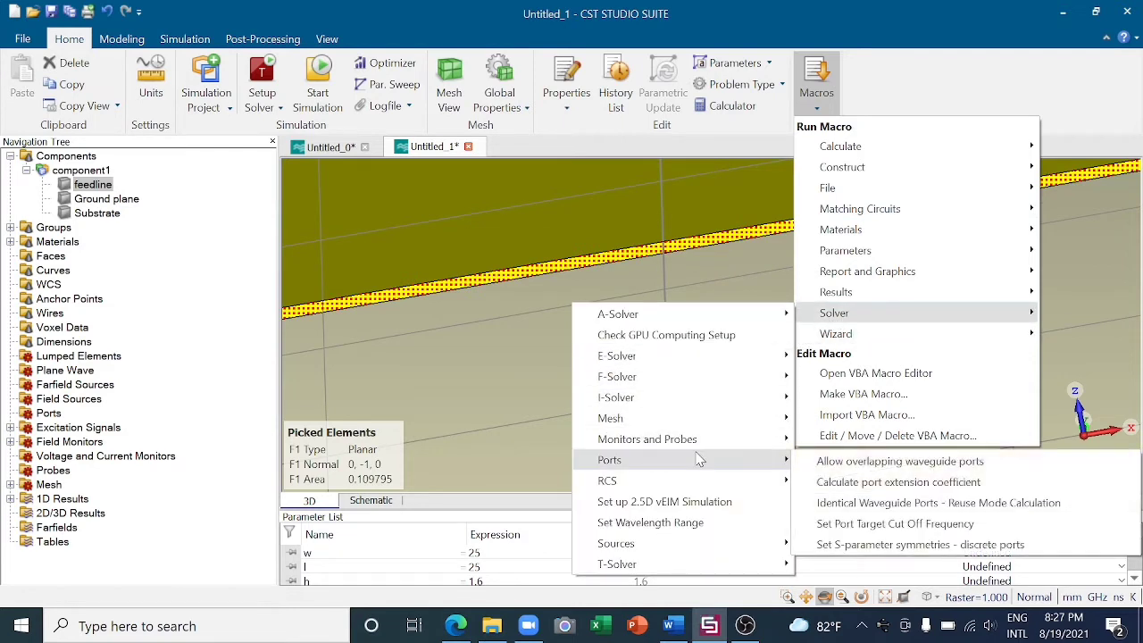
{"action": "left_click", "coordinate": [821, 481]}
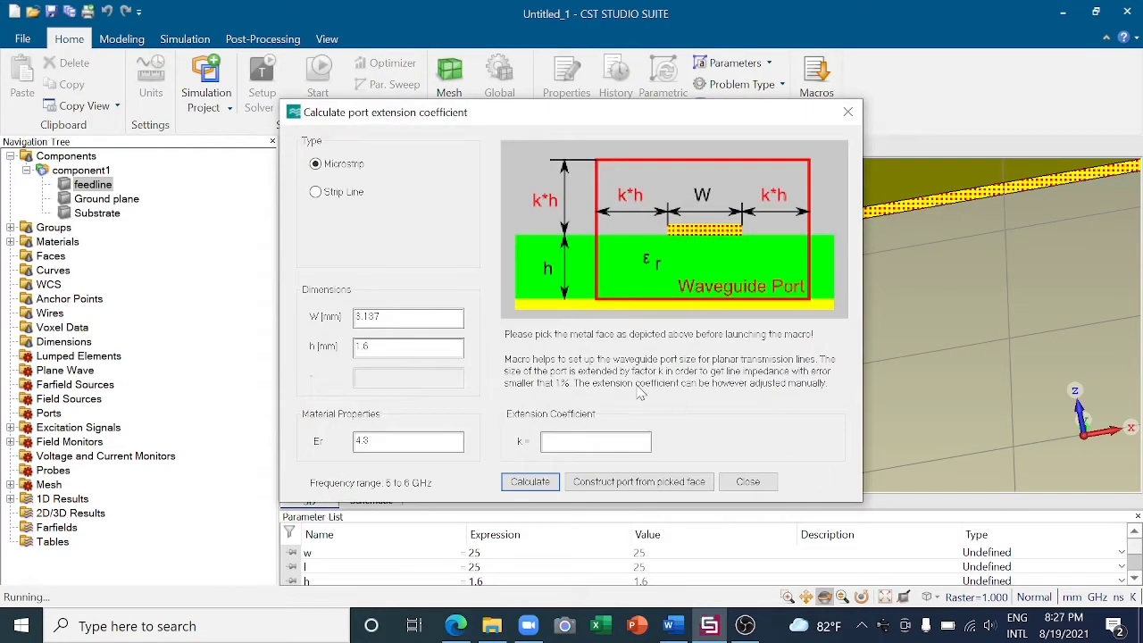
{"action": "left_click", "coordinate": [529, 482]}
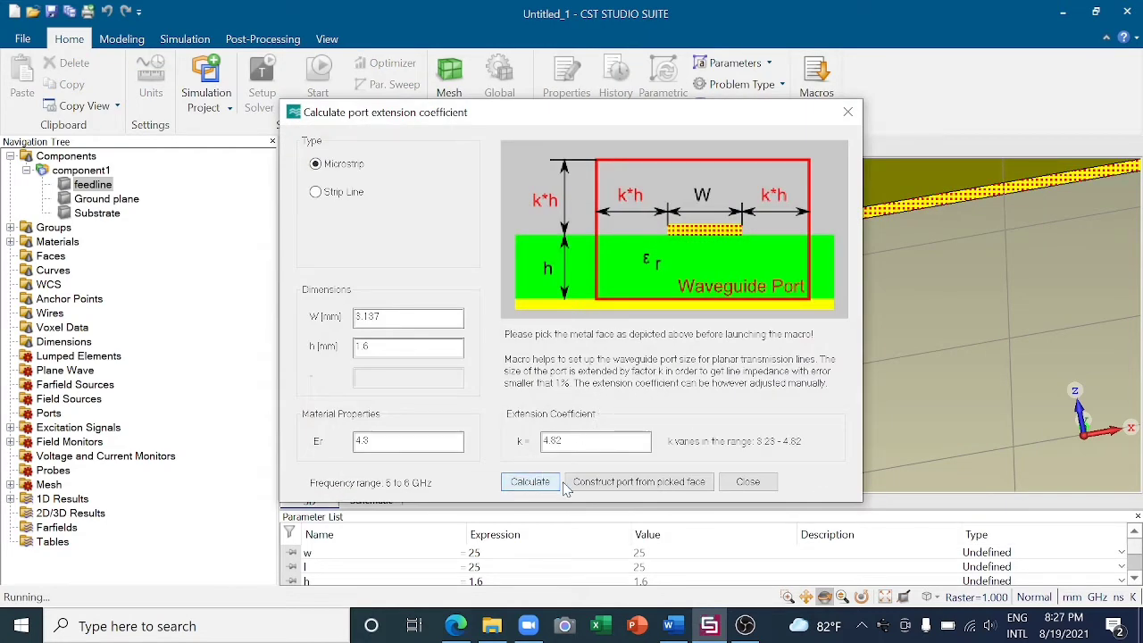
{"action": "left_click", "coordinate": [614, 481]}
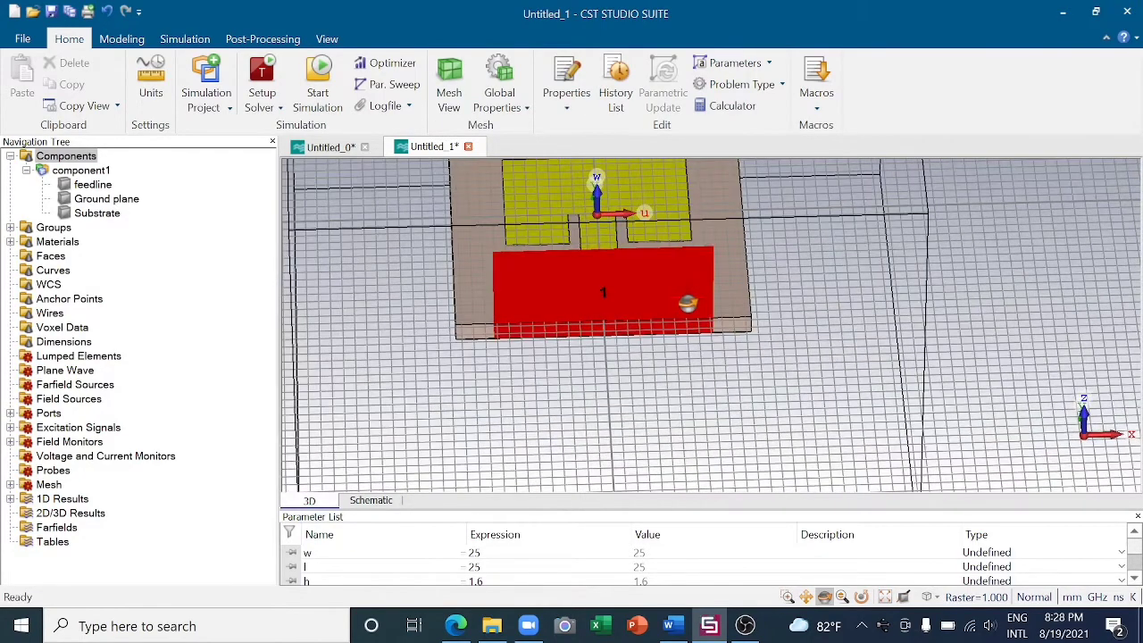
- Run the time domain solver on the antenna with the existing solver settings
{"action": "left_click", "coordinate": [806, 596]}
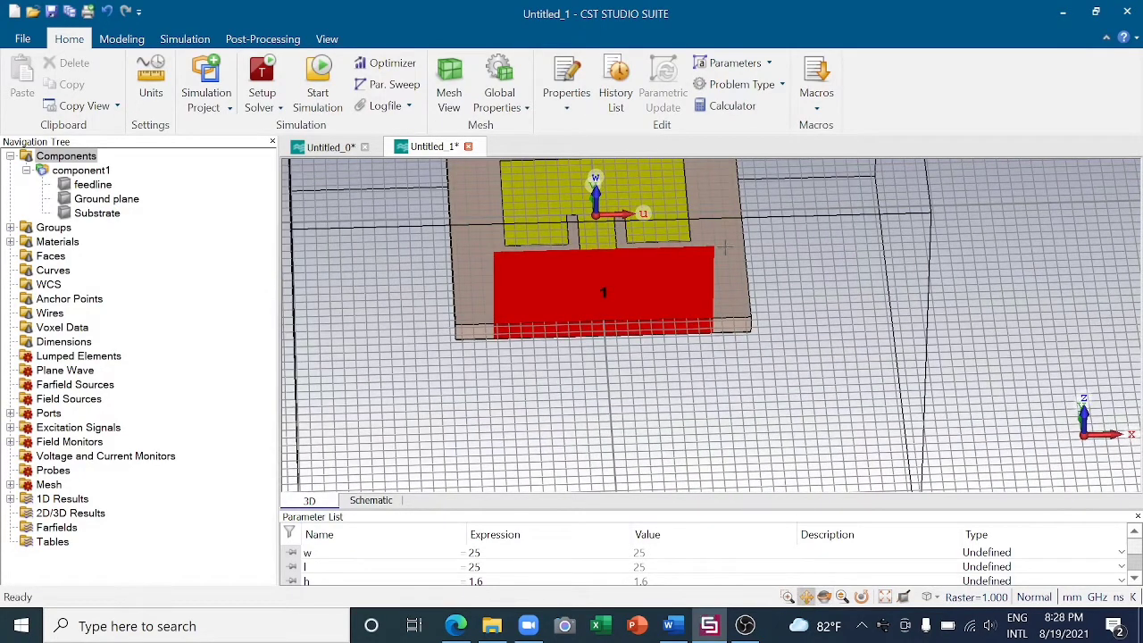
{"action": "left_click_drag", "start_coordinate": [728, 254], "coordinate": [778, 313]}
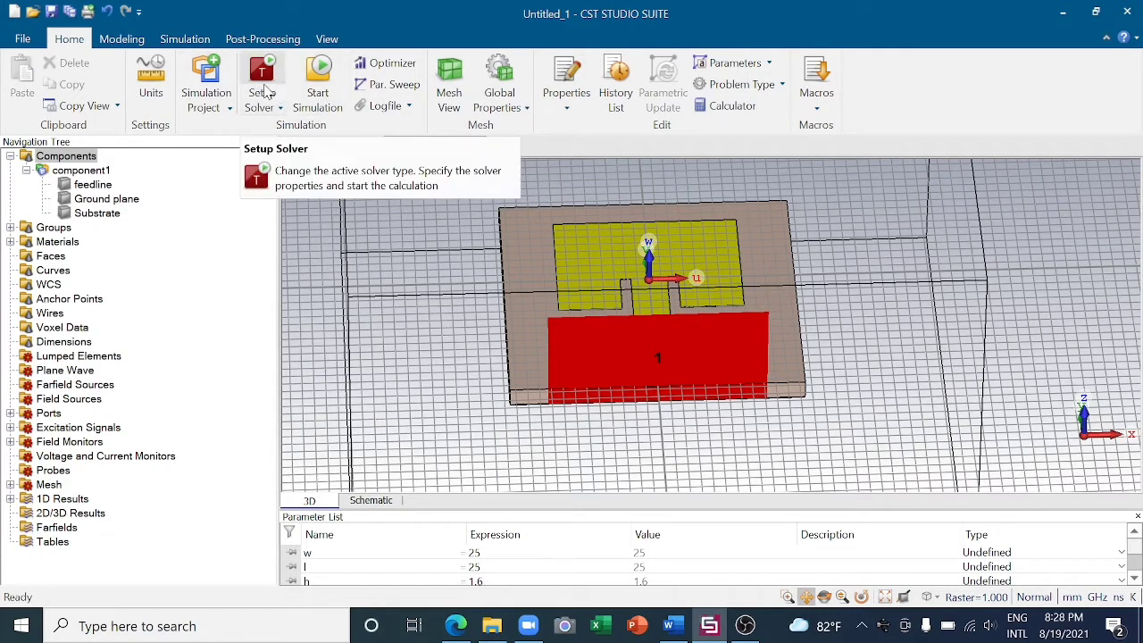
{"action": "left_click", "coordinate": [265, 93]}
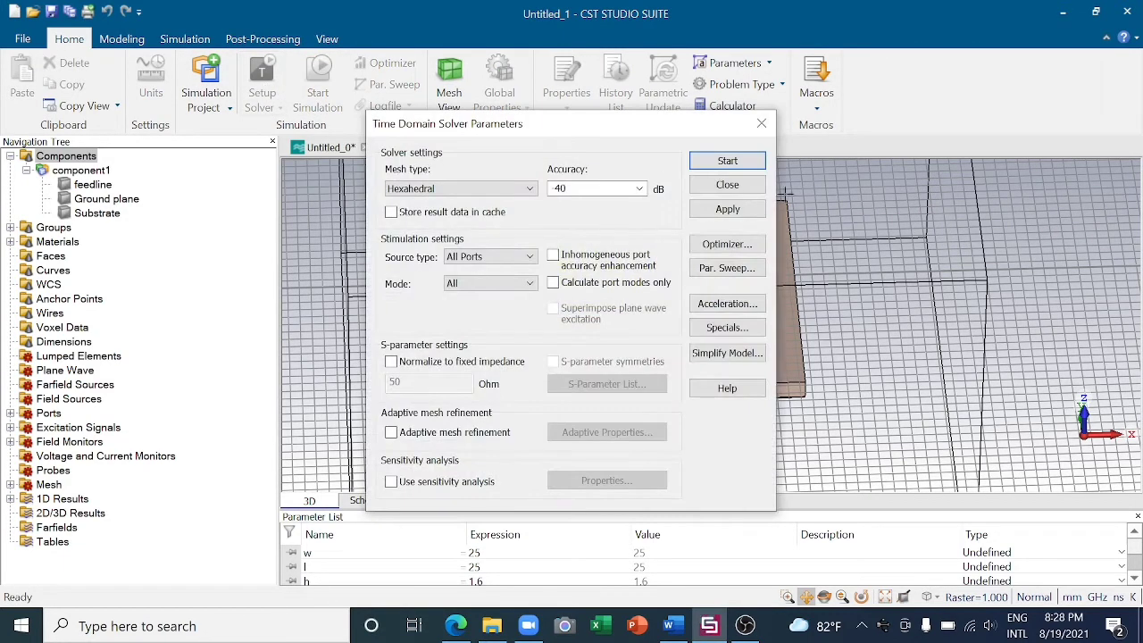
{"action": "left_click", "coordinate": [727, 162]}
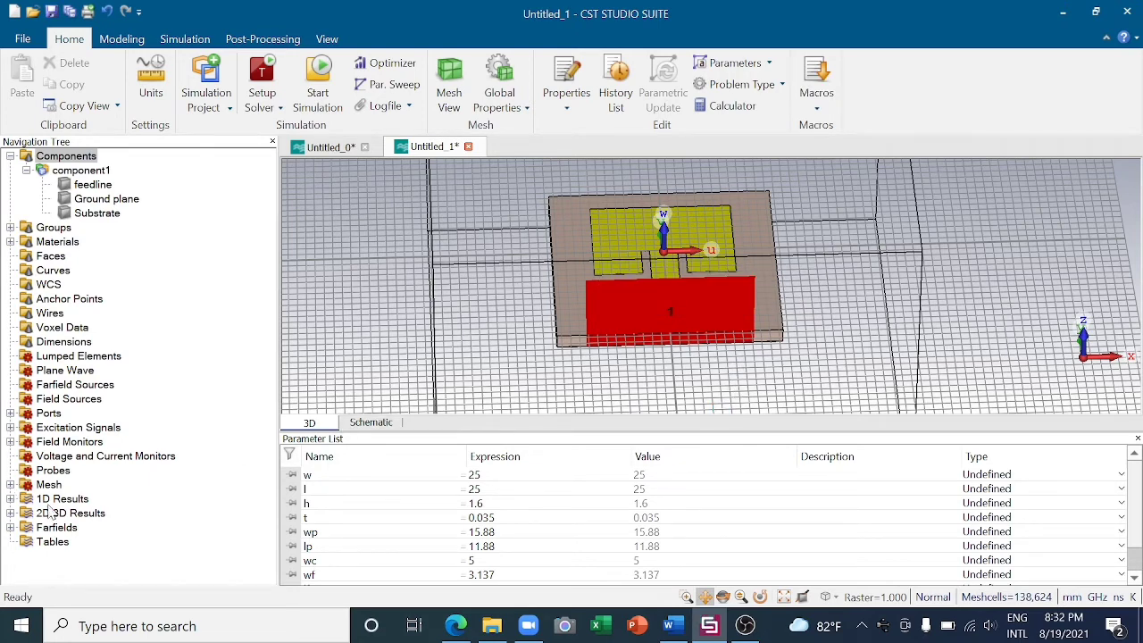
- Plot the S1,1 magnitude in dB and the port's reference impedance from the 1D results
{"action": "left_click", "coordinate": [49, 501]}
{"action": "double_click", "coordinate": [49, 501]}
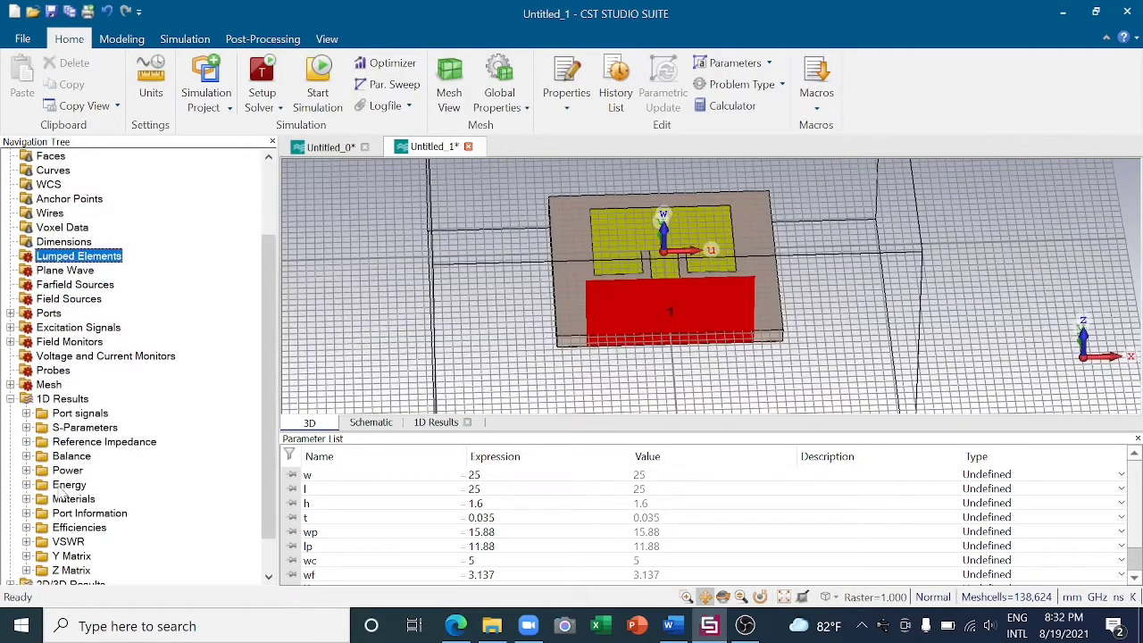
{"action": "left_click", "coordinate": [72, 428]}
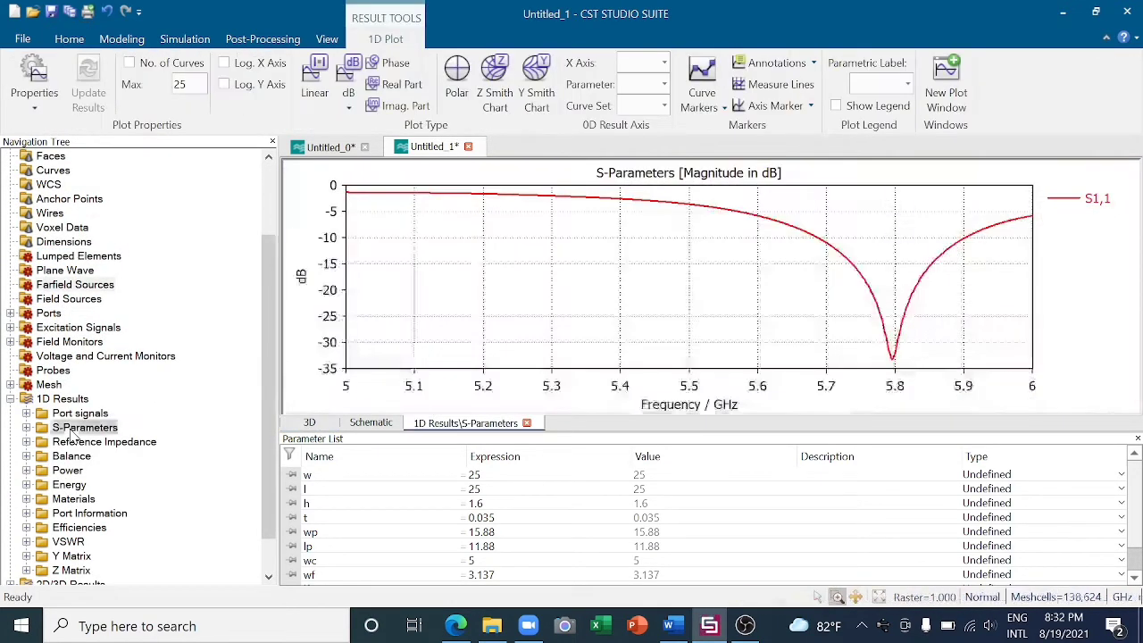
{"action": "double_click", "coordinate": [73, 431]}
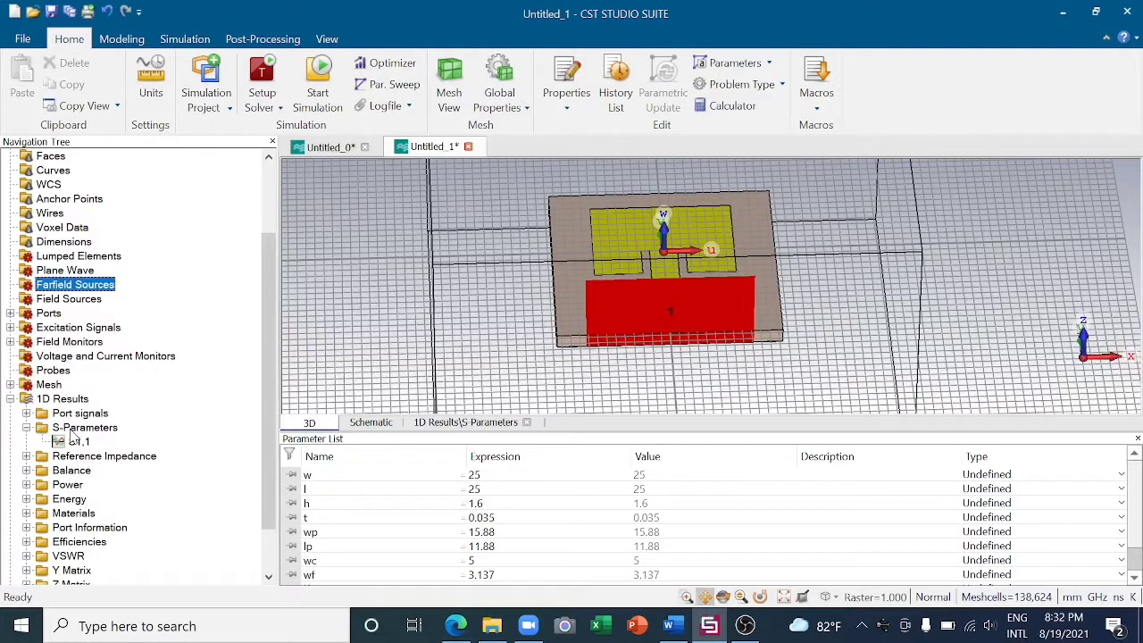
{"action": "left_click", "coordinate": [78, 432]}
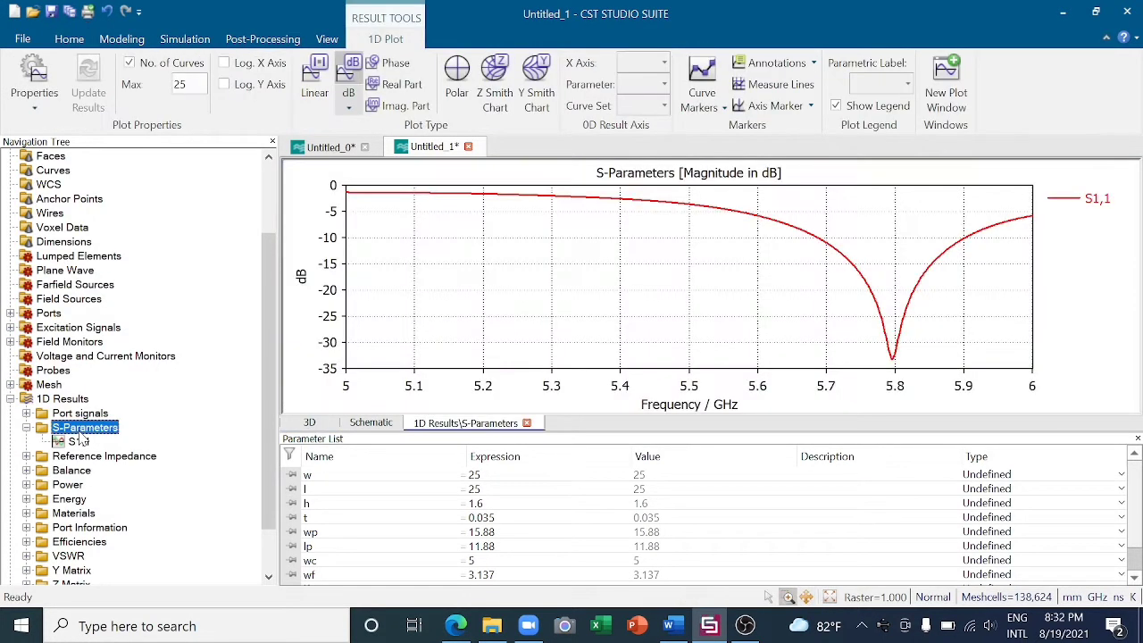
{"action": "scroll", "coordinate": [168, 442], "scroll_direction": "down", "scroll_amount": 1}
{"action": "left_click", "coordinate": [98, 414]}
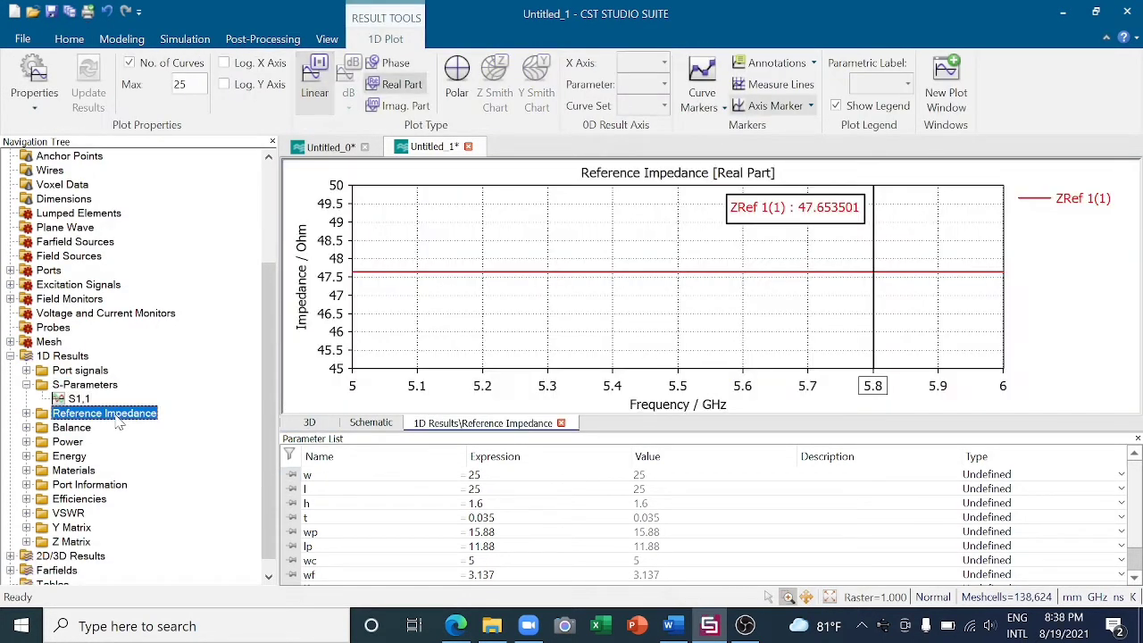
- Plot the power curves for excitation 1 and the VSWR from the 1D results
{"action": "left_click", "coordinate": [78, 447]}
{"action": "double_click", "coordinate": [79, 446]}
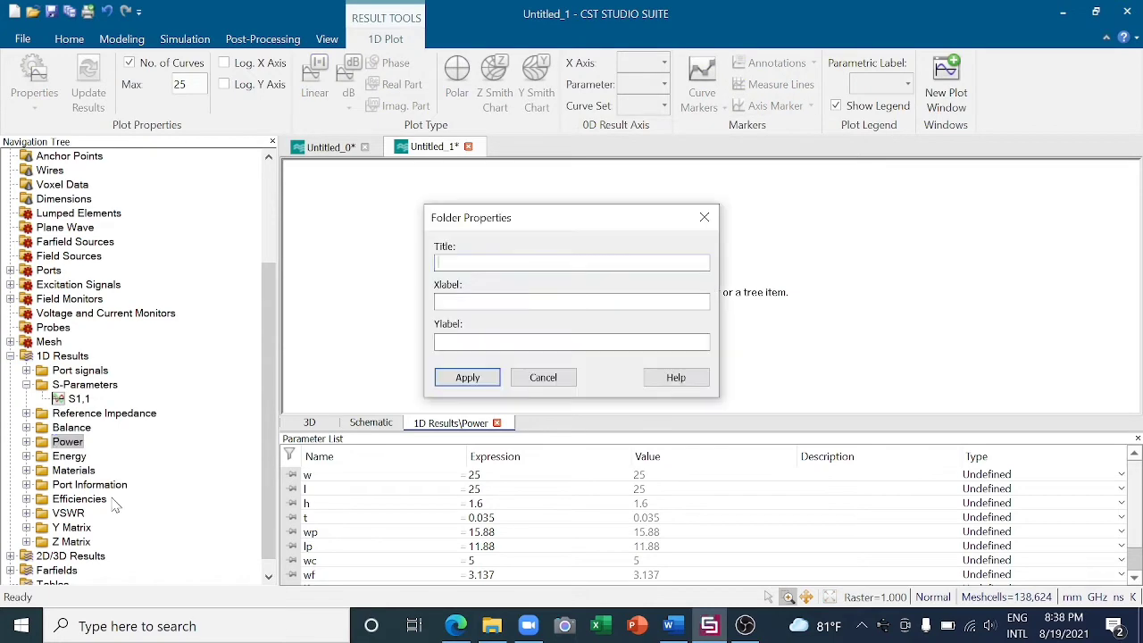
{"action": "left_click", "coordinate": [545, 376]}
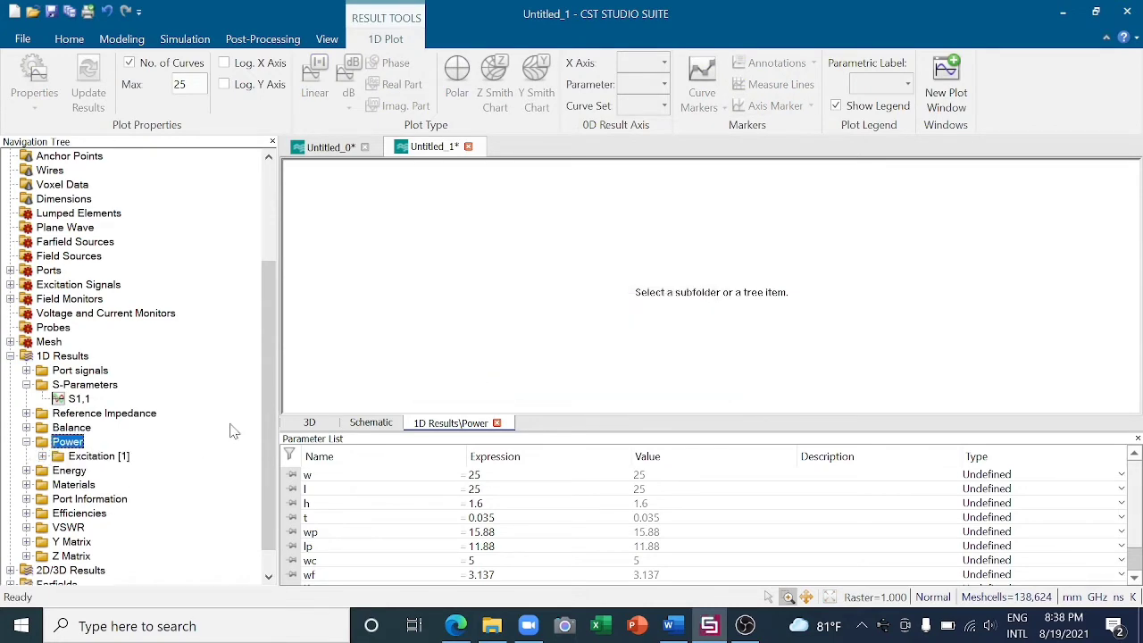
{"action": "left_click", "coordinate": [129, 457]}
{"action": "scroll", "coordinate": [121, 469], "scroll_direction": "down", "scroll_amount": 1}
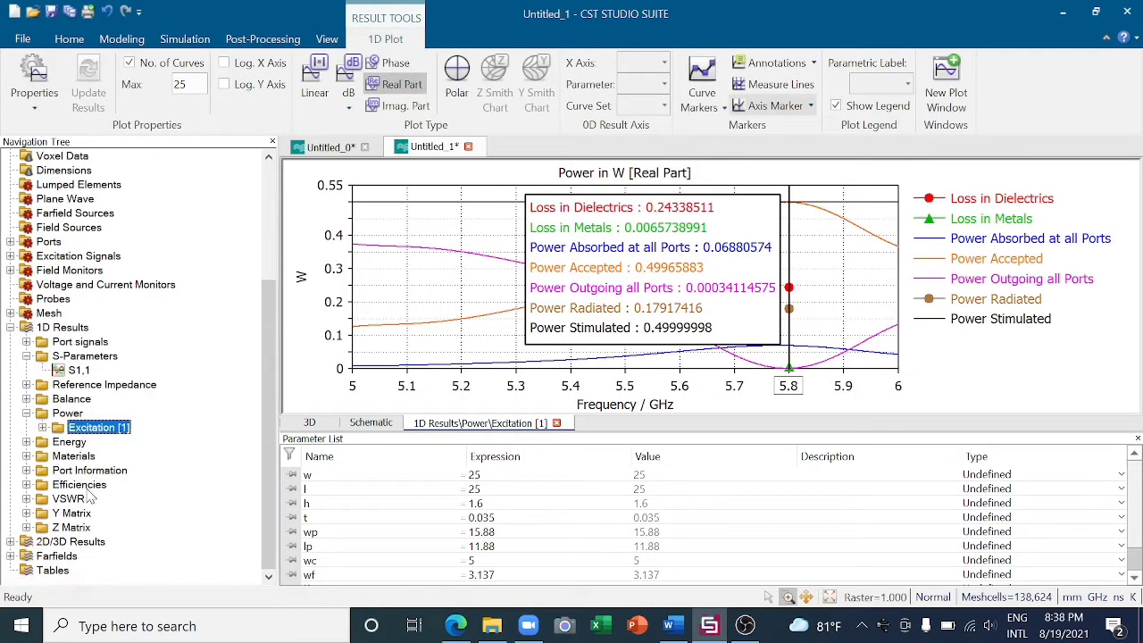
{"action": "left_click", "coordinate": [80, 484]}
{"action": "left_click", "coordinate": [69, 498]}
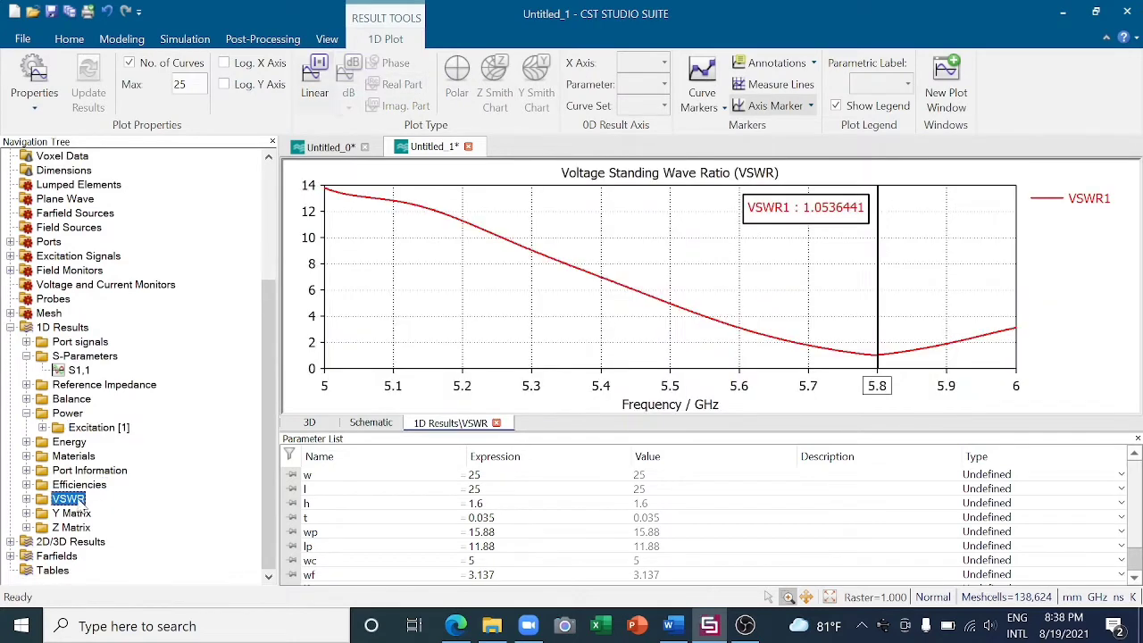
- Show the 3D farfield pattern at 5.8 GHz and switch its plotted quantity to Directivity
{"action": "left_click", "coordinate": [61, 556]}
{"action": "left_click", "coordinate": [87, 569]}
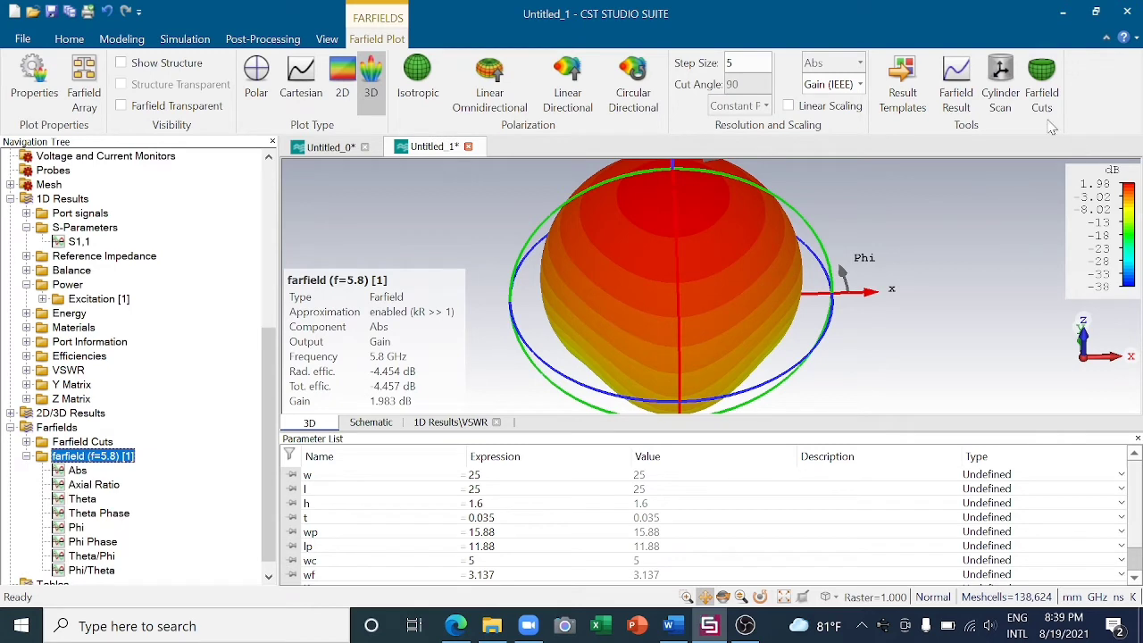
{"action": "left_click", "coordinate": [859, 84]}
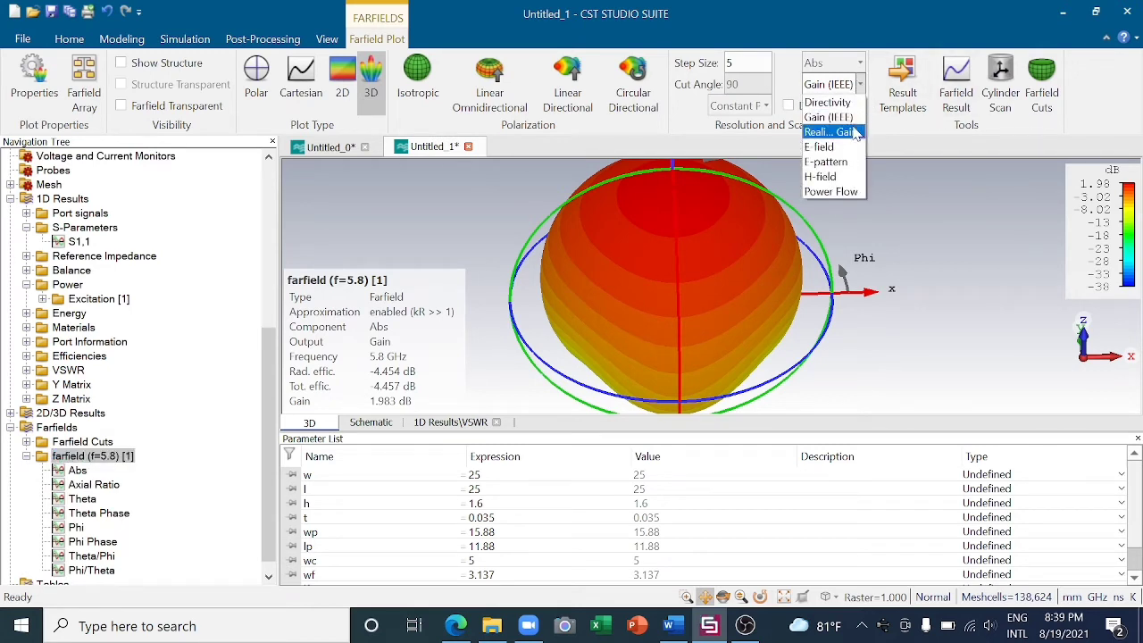
{"action": "left_click", "coordinate": [830, 101]}
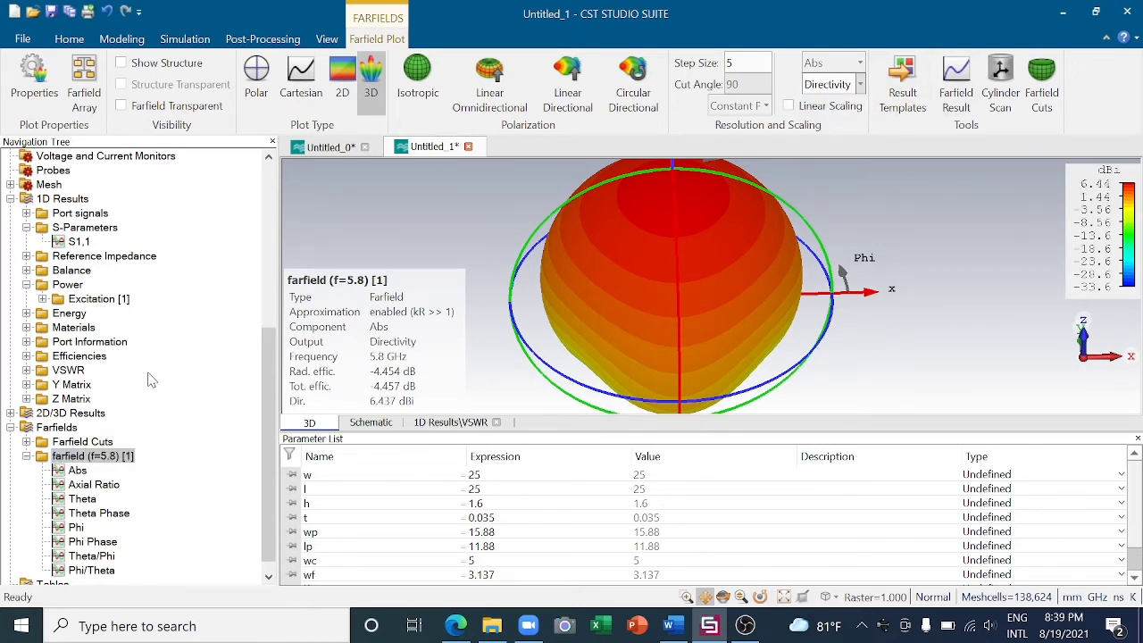
{"action": "scroll", "coordinate": [150, 382], "scroll_direction": "up", "scroll_amount": 7}
{"action": "scroll", "coordinate": [151, 382], "scroll_direction": "up", "scroll_amount": 1}
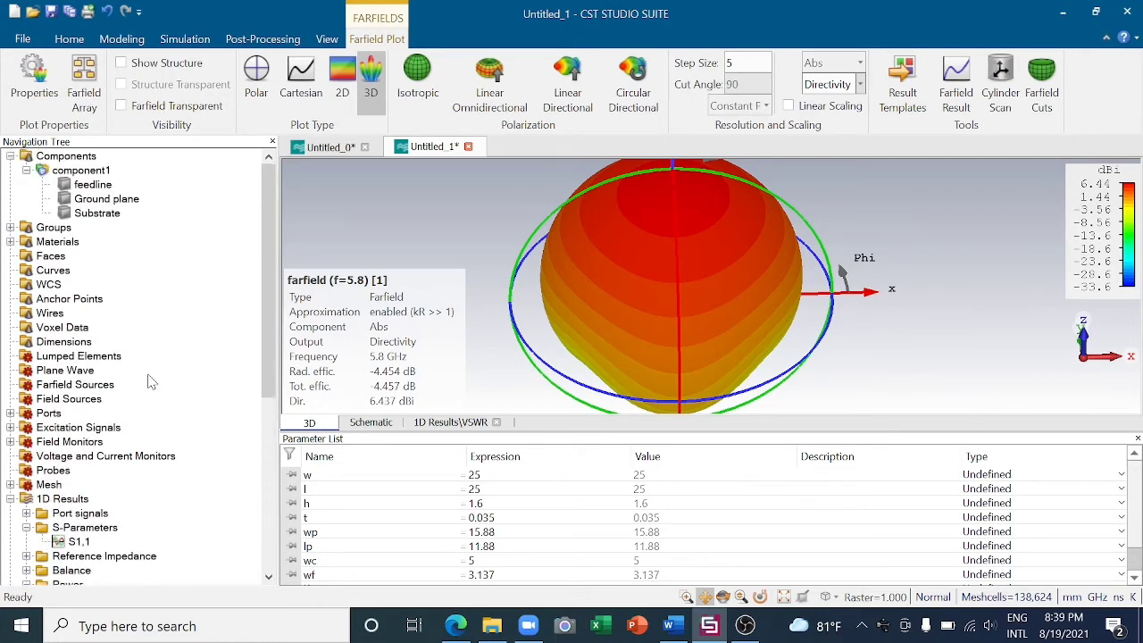